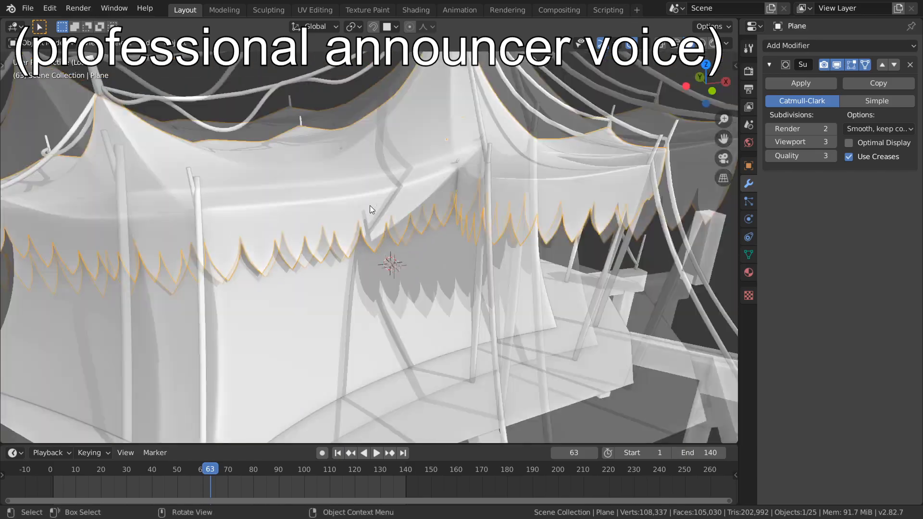
# Extrude extra cloth panels from the wall's edges and subdivide them with loop cuts to match the surrounding grid
pyautogui.scroll(-2, 356, 232)
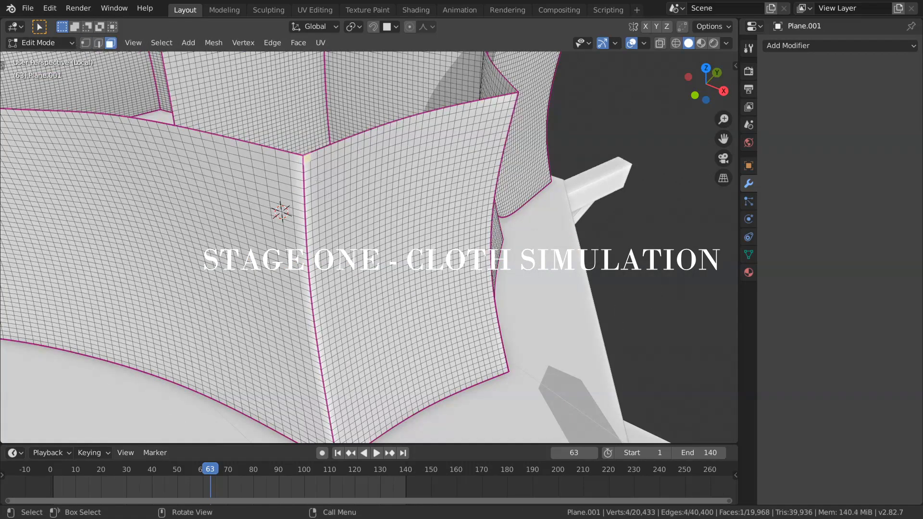
pyautogui.keyDown('ctrl'); pyautogui.click(308, 242); pyautogui.keyUp('ctrl')
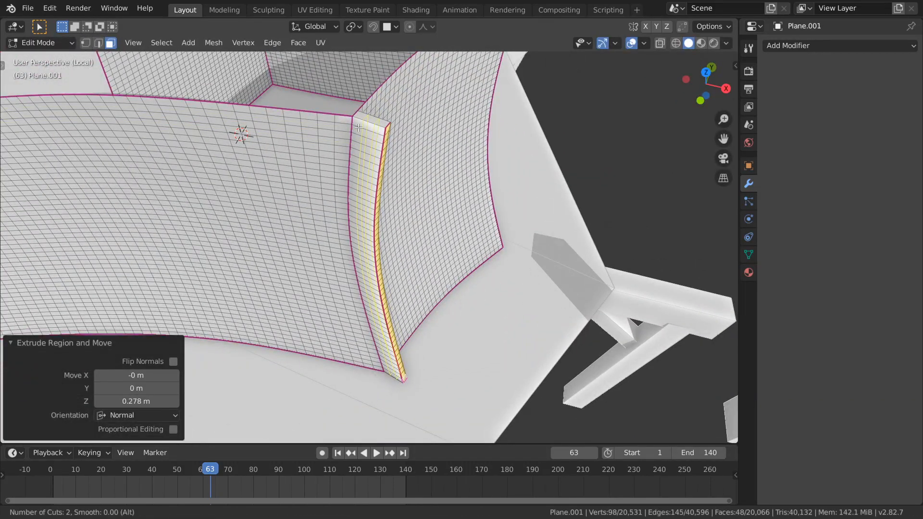
pyautogui.press('g')
pyautogui.press('g')
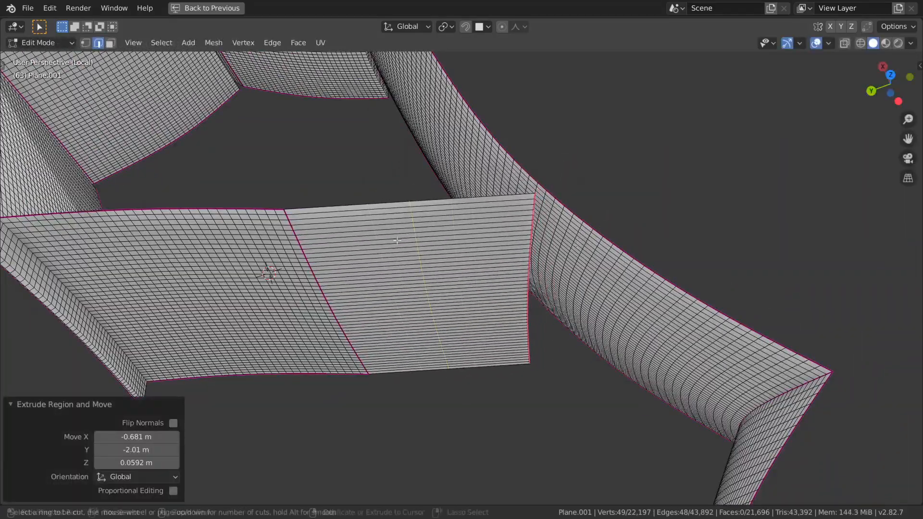
pyautogui.click(397, 241)
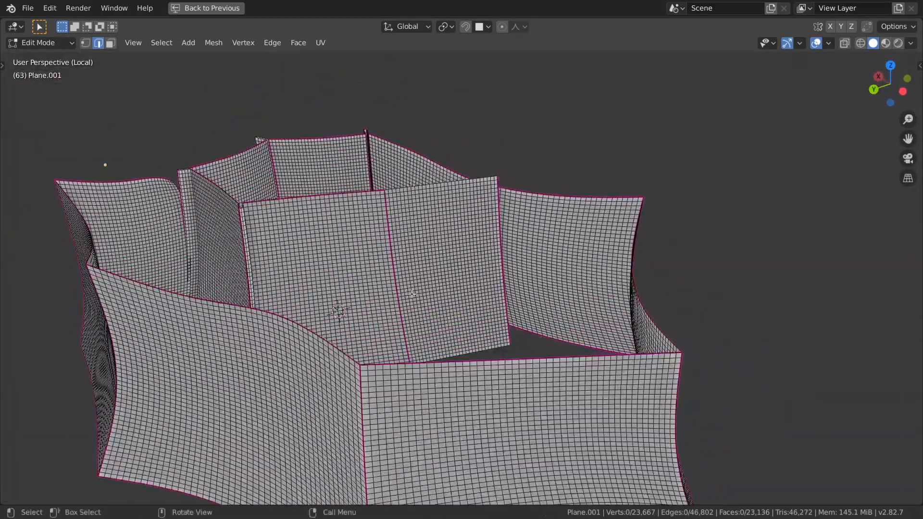
pyautogui.press('a')
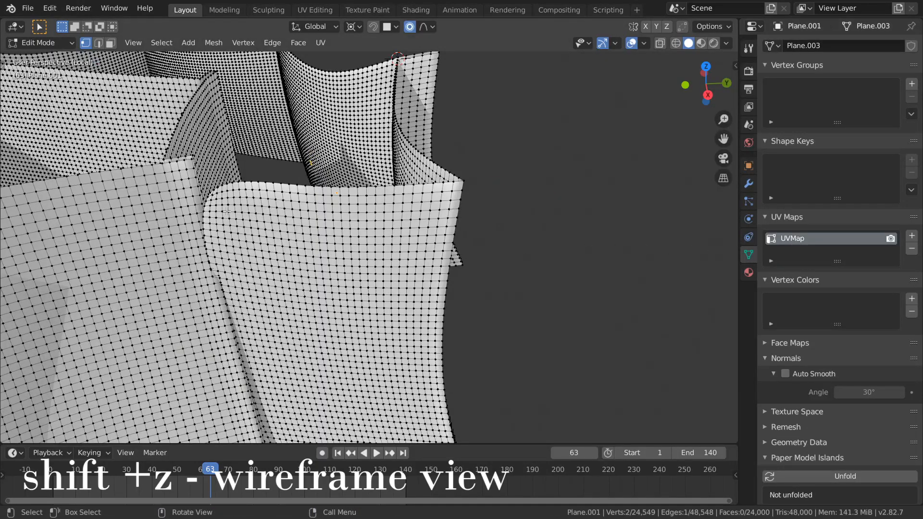
# Switch to wireframe shading and extend the selection of pin vertices along the curtain panel's upper edge and corners
pyautogui.hotkey('alt', 'z')
pyautogui.moveTo(466, 185); pyautogui.dragTo(407, 204, button='middle')
pyautogui.hotkey('shift', 'z')
pyautogui.moveTo(356, 218)
pyautogui.mouseDown(button='middle')
pyautogui.moveTo(324, 274)
pyautogui.moveTo(303, 208)
pyautogui.moveTo(382, 257)
pyautogui.moveTo(375, 237)
pyautogui.mouseUp(button='middle')
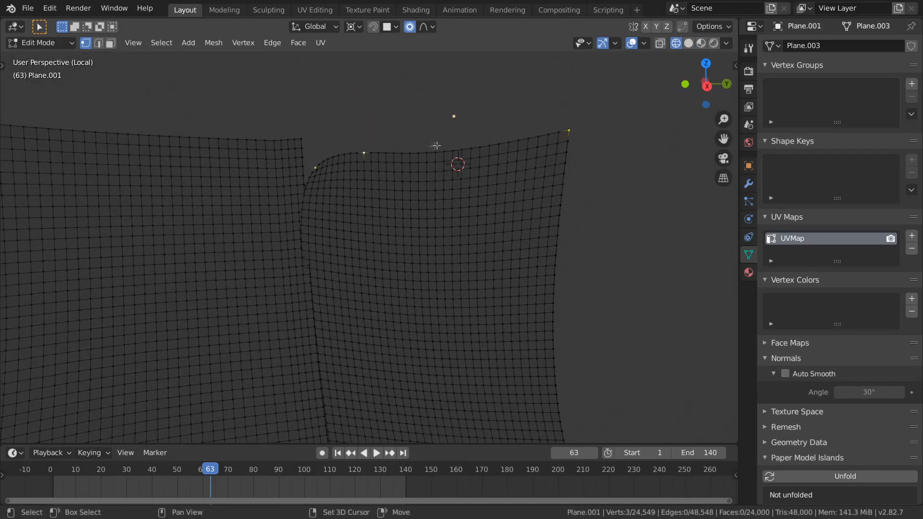
pyautogui.scroll(-6, 529, 144)
pyautogui.moveTo(528, 144); pyautogui.dragTo(402, 263, button='middle')
pyautogui.scroll(5, 451, 192)
pyautogui.keyDown('shift'); pyautogui.click(469, 294); pyautogui.keyUp('shift')
pyautogui.scroll(-4, 358, 271)
pyautogui.keyDown('shift'); pyautogui.click(401, 262); pyautogui.keyUp('shift')
pyautogui.keyDown('shift'); pyautogui.click(425, 423); pyautogui.keyUp('shift')
# Add the corner vertices of the remaining wall panels to the pin selection
pyautogui.moveTo(425, 423); pyautogui.dragTo(360, 245, button='middle')
pyautogui.keyDown('shift'); pyautogui.click(378, 367); pyautogui.keyUp('shift')
pyautogui.keyDown('shift'); pyautogui.click(409, 343); pyautogui.keyUp('shift')
pyautogui.keyDown('shift'); pyautogui.click(346, 381); pyautogui.keyUp('shift')
pyautogui.keyDown('shift'); pyautogui.click(252, 255); pyautogui.keyUp('shift')
pyautogui.keyDown('shift'); pyautogui.click(342, 187); pyautogui.keyUp('shift')
pyautogui.keyDown('shift'); pyautogui.click(308, 396); pyautogui.keyUp('shift')
pyautogui.keyDown('shift'); pyautogui.click(201, 309); pyautogui.keyUp('shift')
pyautogui.keyDown('shift'); pyautogui.click(201, 309); pyautogui.keyUp('shift')
pyautogui.moveTo(394, 245); pyautogui.dragTo(304, 317, button='middle')
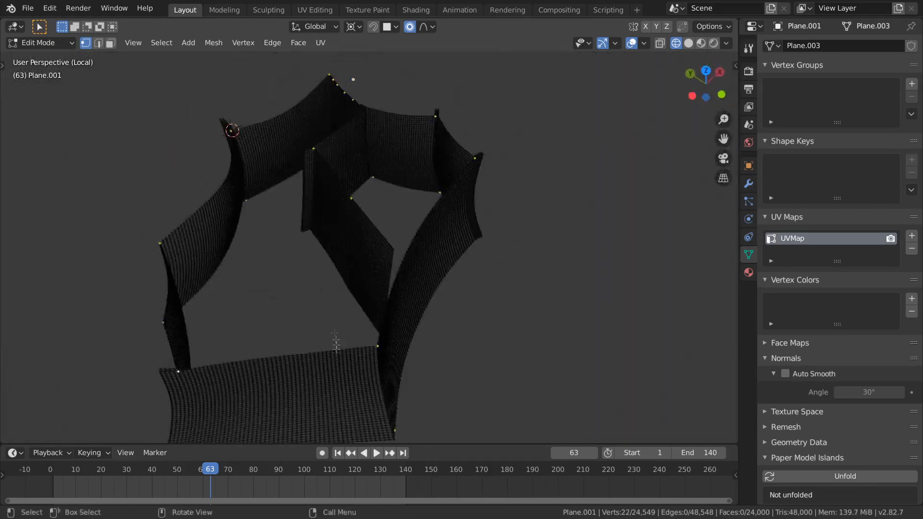
# Turn on X-ray display and add one more wall corner vertex to the pin selection
pyautogui.hotkey('alt', 'z')
pyautogui.scroll(4, 417, 379)
pyautogui.scroll(-5, 414, 342)
pyautogui.scroll(4, 355, 310)
pyautogui.keyDown('shift'); pyautogui.click(271, 205); pyautogui.keyUp('shift')
pyautogui.scroll(-5, 375, 292)
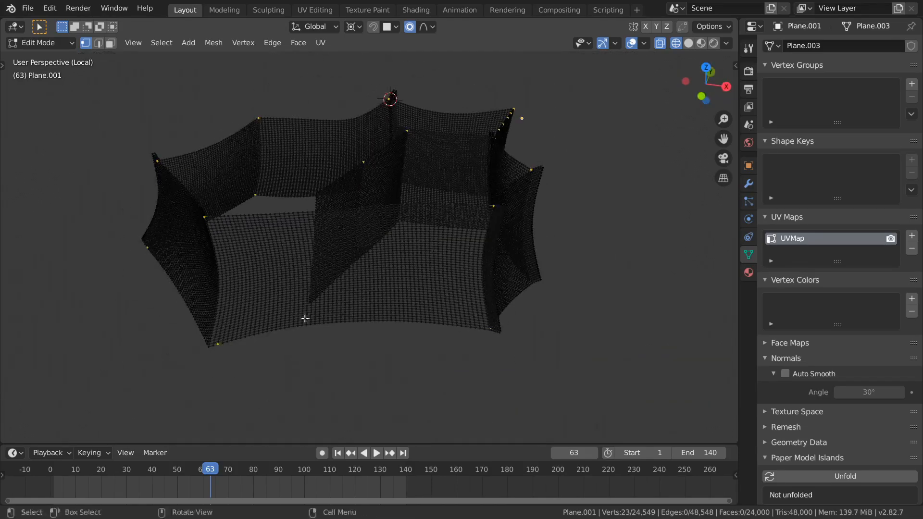
# Create a vertex group named Static for the selected wall vertices
pyautogui.click(912, 84)
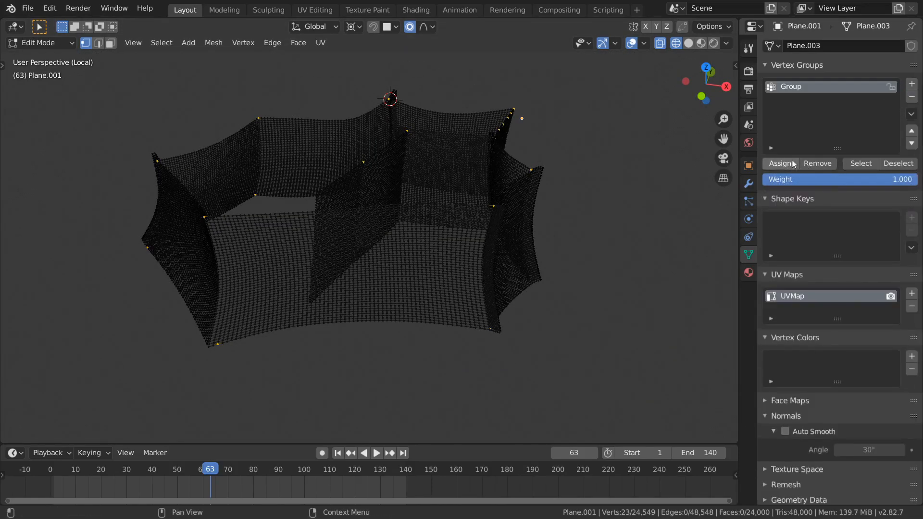
pyautogui.click(805, 88)
pyautogui.write('Static')
pyautogui.press('Return')
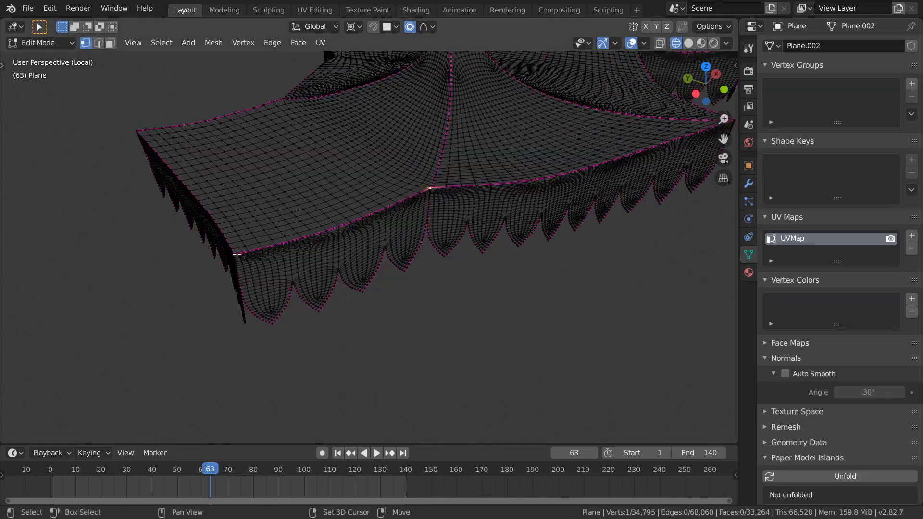
# On the roof cloth, add outer corner vertices and the edge loop around the first peak's opening to the selection
pyautogui.moveTo(346, 307); pyautogui.dragTo(420, 278, button='middle')
pyautogui.scroll(3, 372, 294)
pyautogui.keyDown('shift'); pyautogui.click(353, 282); pyautogui.keyUp('shift')
pyautogui.keyDown('shift'); pyautogui.click(335, 190); pyautogui.keyUp('shift')
pyautogui.moveTo(335, 190); pyautogui.dragTo(377, 348, button='middle')
pyautogui.scroll(5, 376, 348)
pyautogui.keyDown('alt'); pyautogui.keyDown('shift'); pyautogui.click(281, 261); pyautogui.keyUp('shift'); pyautogui.keyUp('alt')
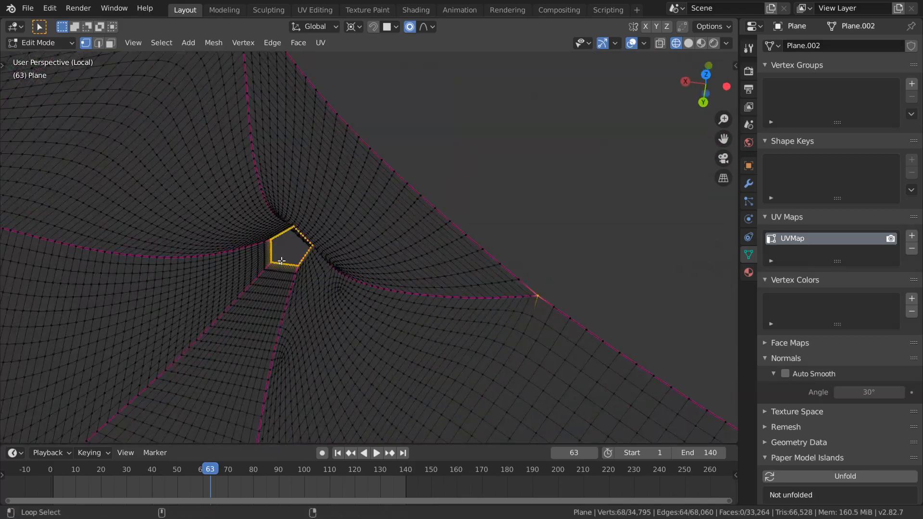
# Add the second roof peak's edge loop and two more roof corner vertices to the selection
pyautogui.scroll(-6, 281, 261)
pyautogui.keyDown('shift'); pyautogui.moveTo(281, 261); pyautogui.dragTo(335, 308, button='middle'); pyautogui.keyUp('shift')
pyautogui.scroll(2, 331, 306)
pyautogui.keyDown('alt'); pyautogui.keyDown('shift'); pyautogui.click(331, 305); pyautogui.keyUp('shift'); pyautogui.keyUp('alt')
pyautogui.moveTo(156, 132); pyautogui.dragTo(336, 284, button='middle')
pyautogui.keyDown('shift'); pyautogui.click(471, 282); pyautogui.keyUp('shift')
pyautogui.keyDown('shift'); pyautogui.click(287, 271); pyautogui.keyUp('shift')
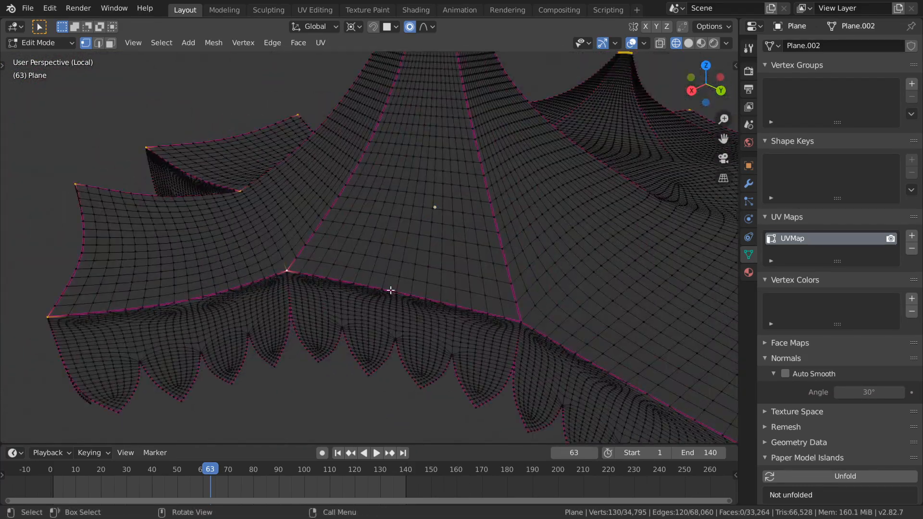
# Add the remaining corner vertices along the roof's scalloped front edge to the selection
pyautogui.keyDown('shift'); pyautogui.moveTo(518, 320); pyautogui.dragTo(307, 235, button='middle'); pyautogui.keyUp('shift')
pyautogui.keyDown('shift'); pyautogui.click(414, 313); pyautogui.keyUp('shift')
pyautogui.moveTo(414, 313); pyautogui.dragTo(336, 235, button='middle')
pyautogui.keyDown('shift'); pyautogui.click(371, 276); pyautogui.keyUp('shift')
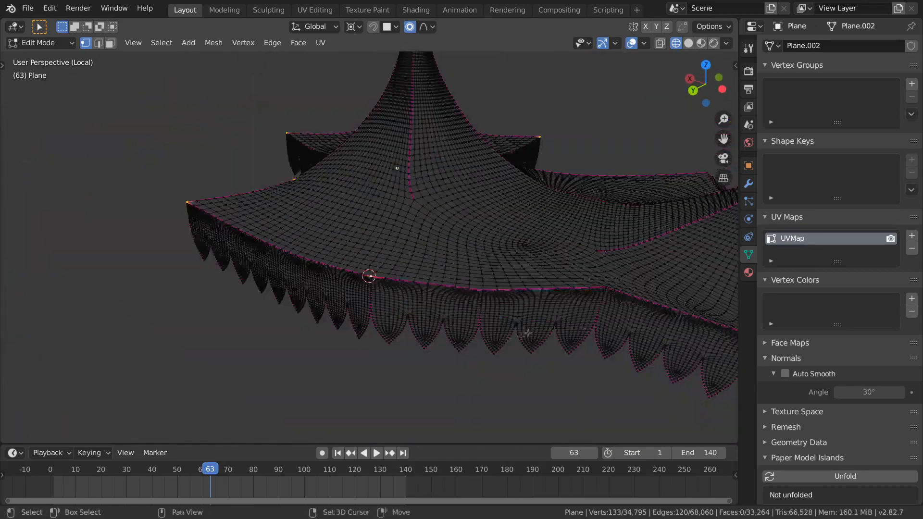
pyautogui.keyDown('shift'); pyautogui.moveTo(371, 276); pyautogui.dragTo(192, 269, button='middle'); pyautogui.keyUp('shift')
pyautogui.keyDown('shift'); pyautogui.click(221, 281); pyautogui.keyUp('shift')
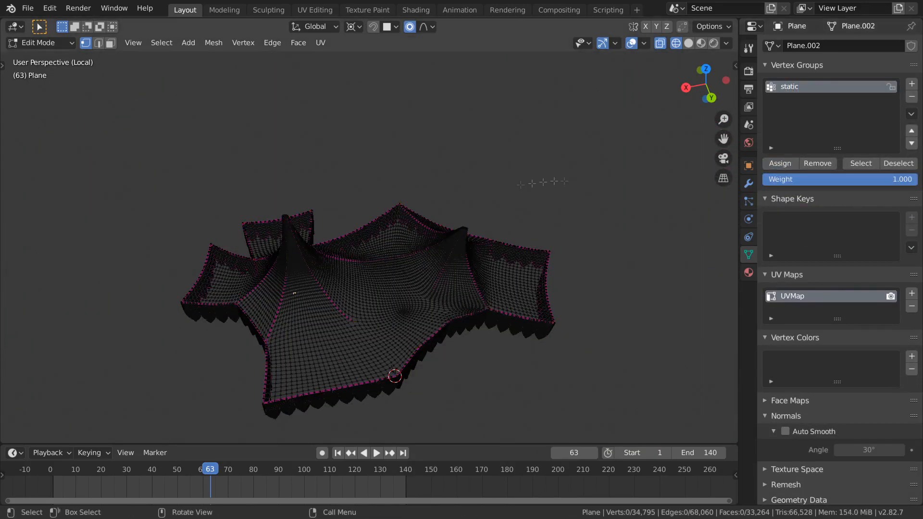
# Return to Object Mode, display the tent reference drawing and delete it
pyautogui.moveTo(480, 250); pyautogui.dragTo(595, 289, button='middle')
pyautogui.moveTo(630, 258); pyautogui.dragTo(461, 236, button='middle')
pyautogui.press('Tab')
pyautogui.click(644, 43)
pyautogui.click(564, 243)
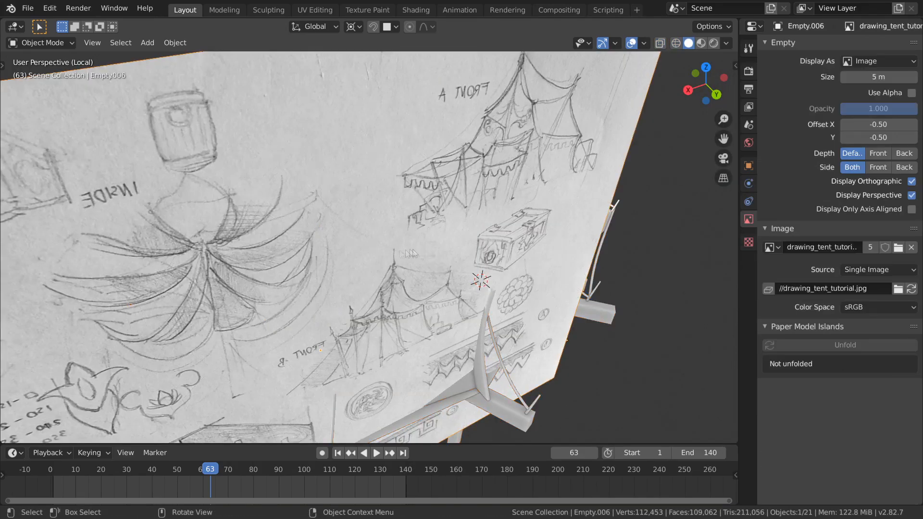
pyautogui.press('x')
pyautogui.click(556, 241)
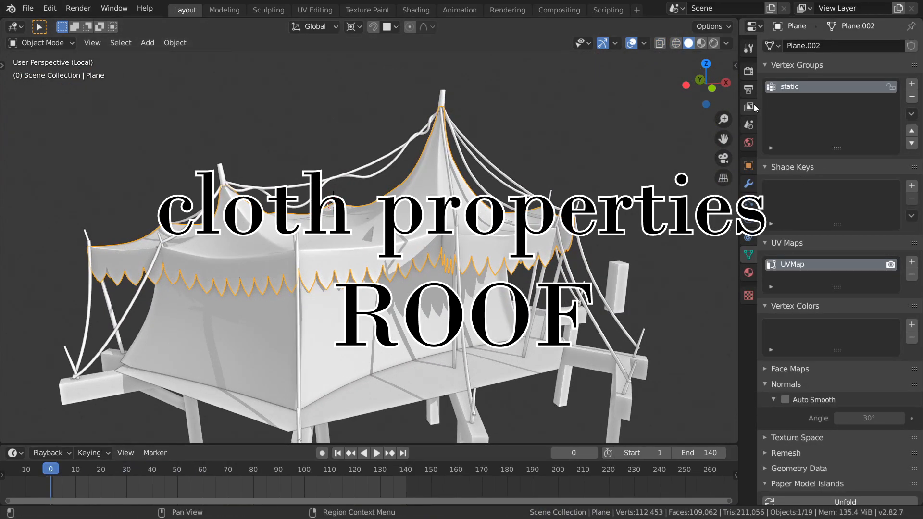
# Add Cloth physics to the roof and set its vertex mass to 0.7 kg
pyautogui.click(748, 221)
pyautogui.click(823, 88)
pyautogui.click(866, 252)
pyautogui.write('0.7')
pyautogui.press('Return')
# Set the roof cloth's compression stiffness to 0.6 and bending stiffness to 0.3
pyautogui.scroll(-1, 841, 332)
pyautogui.click(866, 310)
pyautogui.write('2')
pyautogui.press('Return')
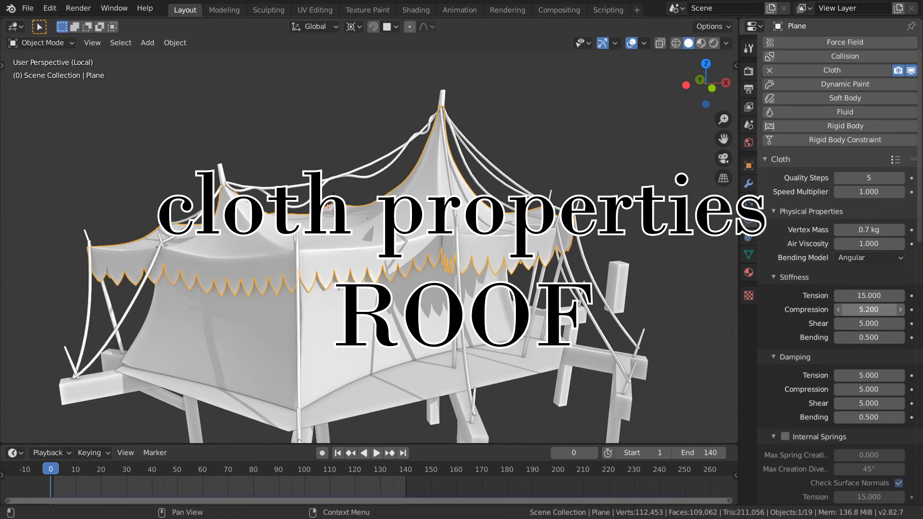
pyautogui.moveTo(860, 337); pyautogui.dragTo(865, 337)
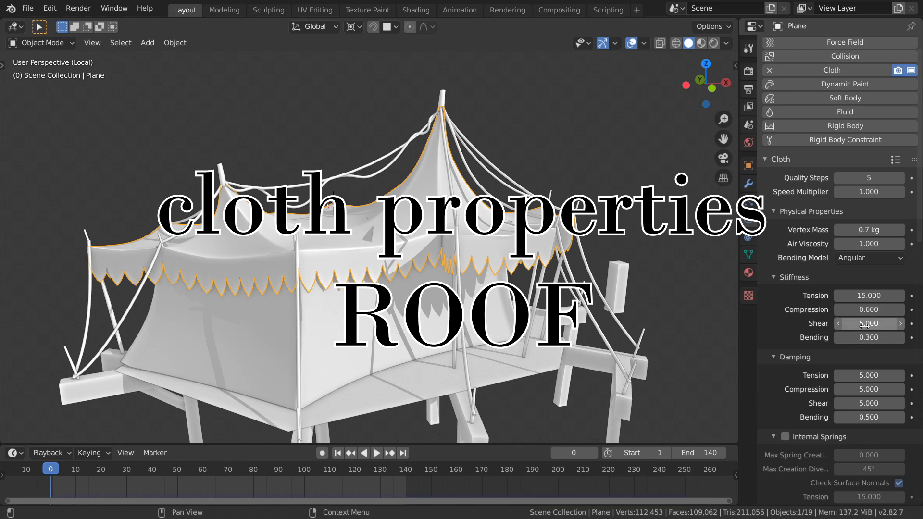
# Set the roof cloth's shear stiffness to 31.7 and use the static vertex group as its pin group
pyautogui.scroll(-10, 840, 391)
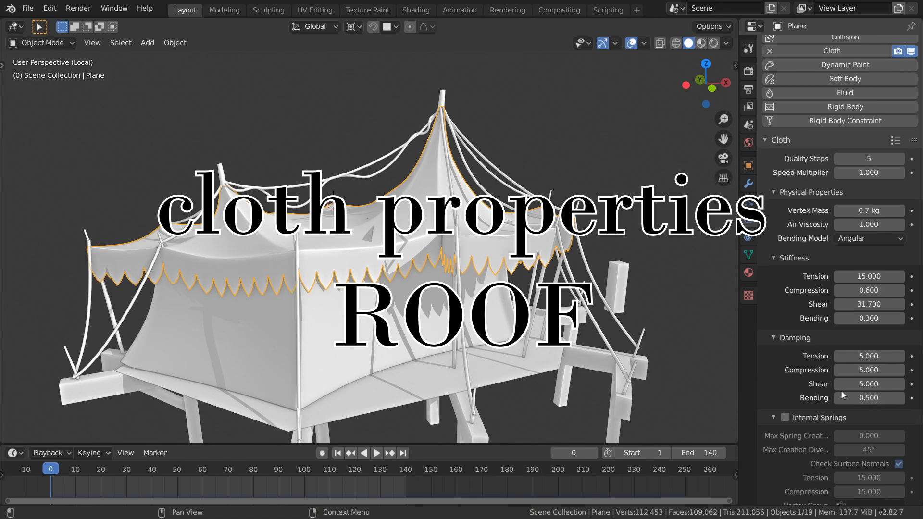
pyautogui.scroll(-12, 805, 394)
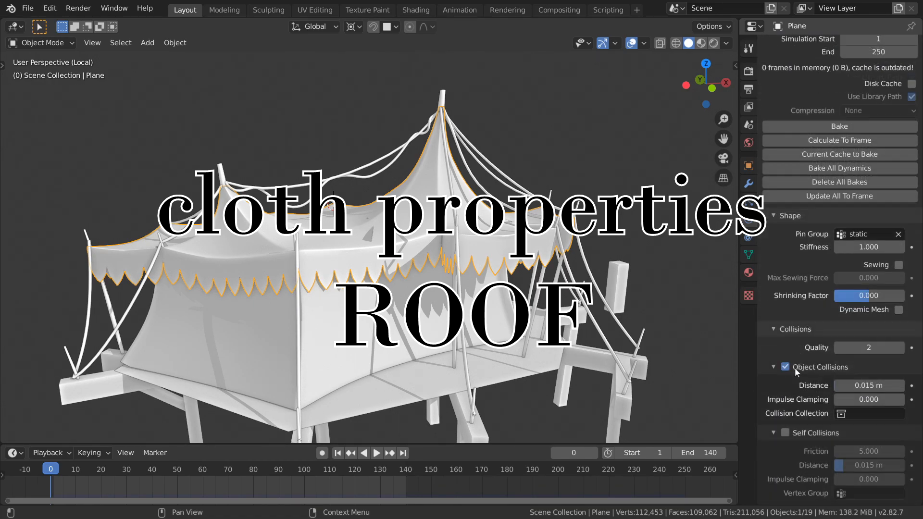
pyautogui.click(839, 164)
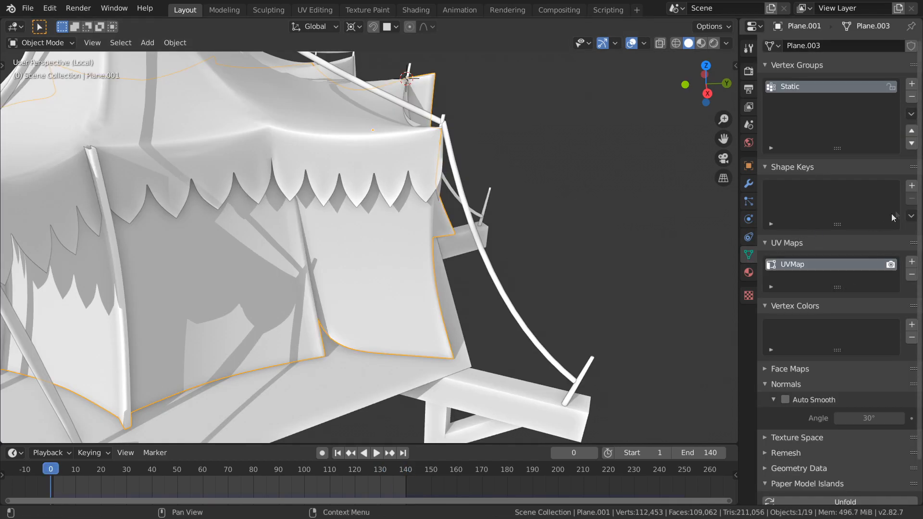
# Add a basis shape key and a second shape key to the wall cloth
pyautogui.click(911, 186)
pyautogui.click(911, 186)
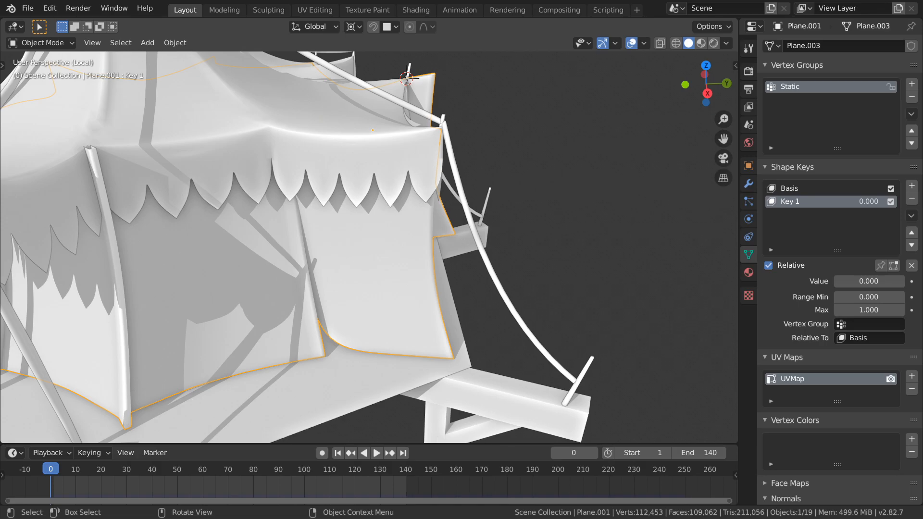
pyautogui.keyDown('shift'); pyautogui.moveTo(316, 269); pyautogui.dragTo(365, 282, button='middle'); pyautogui.keyUp('shift')
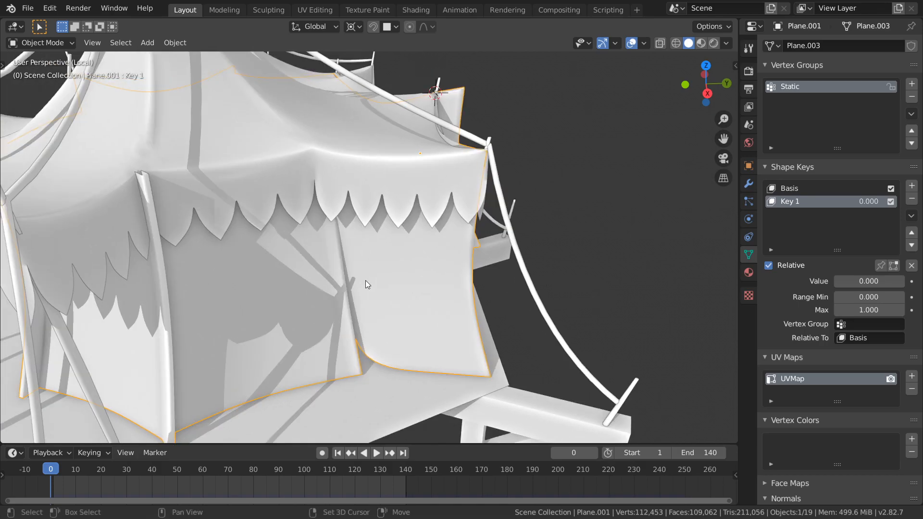
# Isolate the wall cloth, enter Edit Mode and snap the 3D cursor to the front curtain's upper corner
pyautogui.hotkey('shift', 'h')
pyautogui.press('Tab')
pyautogui.moveTo(406, 233)
pyautogui.mouseDown(button='middle')
pyautogui.moveTo(411, 242)
pyautogui.moveTo(398, 242)
pyautogui.mouseUp(button='middle')
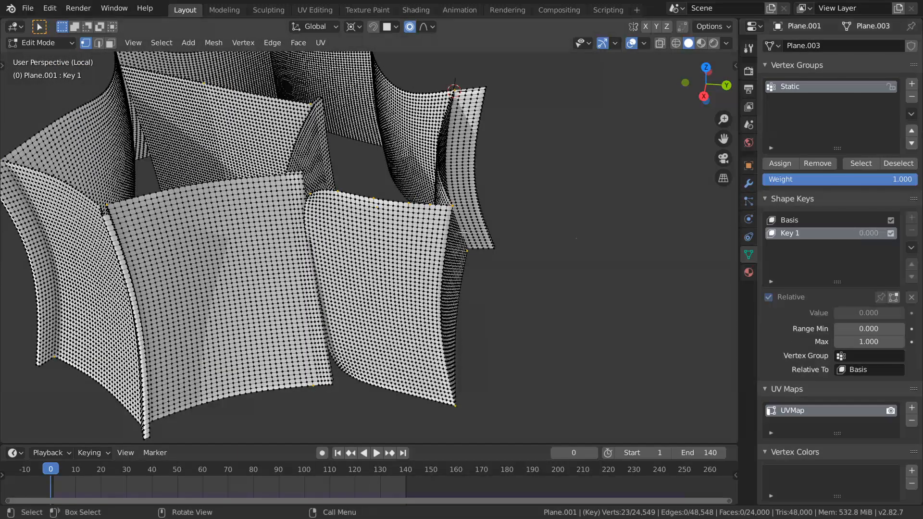
pyautogui.scroll(1, 447, 212)
pyautogui.moveTo(489, 194); pyautogui.dragTo(365, 221, button='middle')
pyautogui.hotkey('shift', 's')
pyautogui.click(365, 294)
pyautogui.moveTo(365, 293); pyautogui.dragTo(439, 312, button='middle')
# In face select mode, hide the vertical face loop running along the curtain's corner
pyautogui.moveTo(389, 245); pyautogui.dragTo(332, 218, button='middle')
pyautogui.scroll(-4, 422, 243)
pyautogui.scroll(1, 388, 226)
pyautogui.scroll(1, 330, 217)
pyautogui.press('2')
pyautogui.moveTo(294, 191); pyautogui.dragTo(272, 188, button='middle')
pyautogui.scroll(1, 272, 189)
pyautogui.scroll(1, 273, 188)
pyautogui.click(111, 43)
pyautogui.keyDown('alt'); pyautogui.click(232, 71); pyautogui.keyUp('alt')
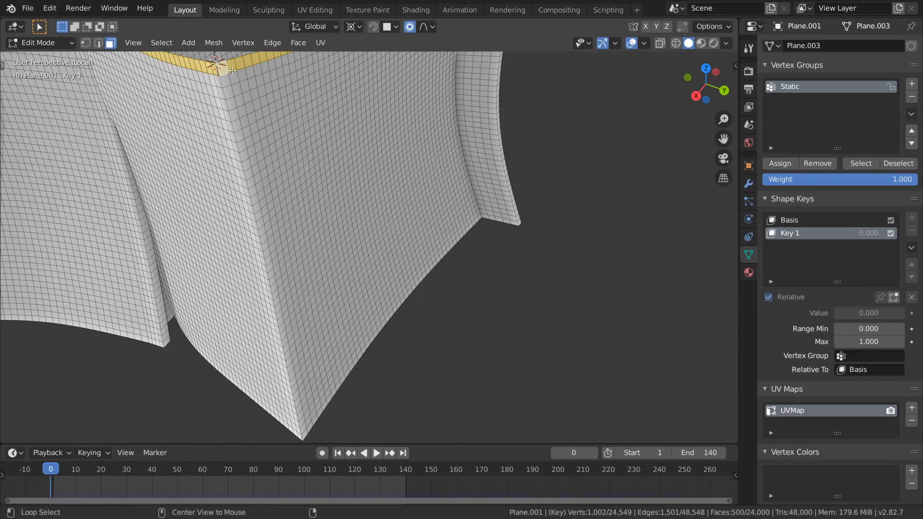
pyautogui.keyDown('alt'); pyautogui.click(233, 76); pyautogui.keyUp('alt')
pyautogui.press('h')
# Select the linked wall faces beside the hidden strip and hide them, leaving only the front curtain panel
pyautogui.click(271, 98)
pyautogui.hotkey('ctrl', 'l')
pyautogui.scroll(-3, 285, 104)
pyautogui.press('h')
pyautogui.moveTo(336, 212); pyautogui.dragTo(384, 198, button='middle')
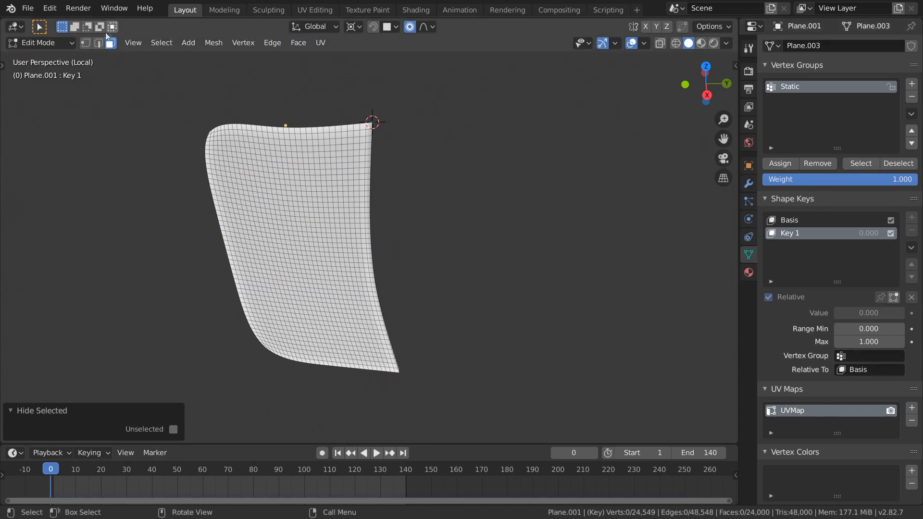
# Switch to vertex selection and select the Static group's vertices on the curtain panel
pyautogui.press('1')
pyautogui.click(857, 166)
pyautogui.moveTo(432, 168); pyautogui.dragTo(499, 177, button='middle')
pyautogui.press('s')
pyautogui.rightClick(494, 199)
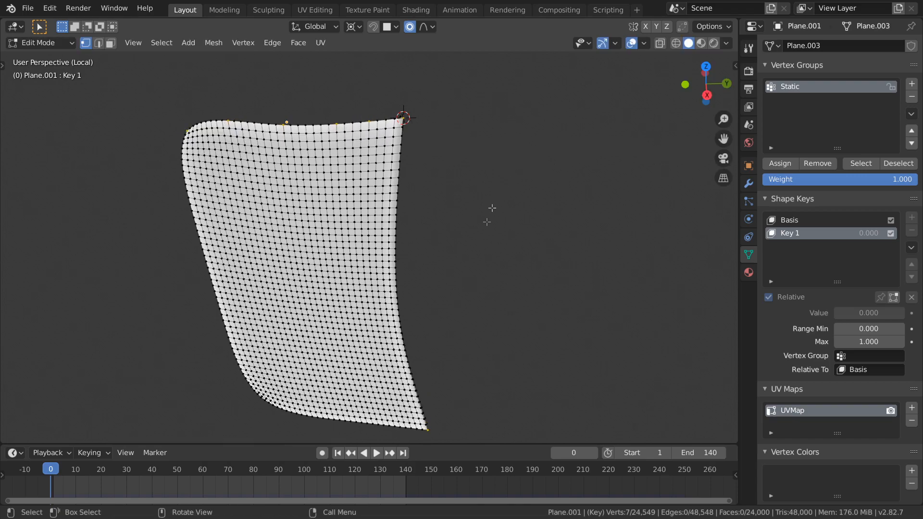
# Turn on X-ray display and deselect the curtain's lower corner vertex with circle selection
pyautogui.hotkey('alt', 'z')
pyautogui.press('c')
pyautogui.middleClick(437, 426)
pyautogui.rightClick(452, 412)
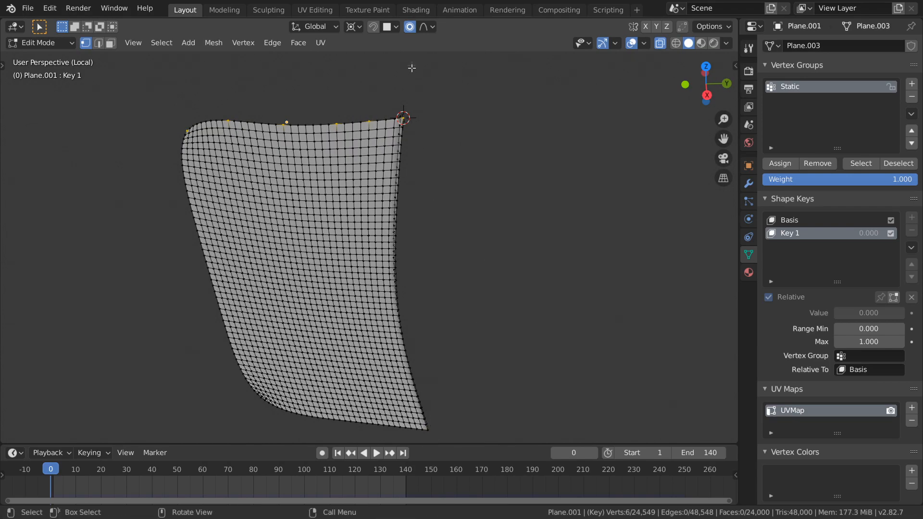
pyautogui.press('s')
pyautogui.press('y')
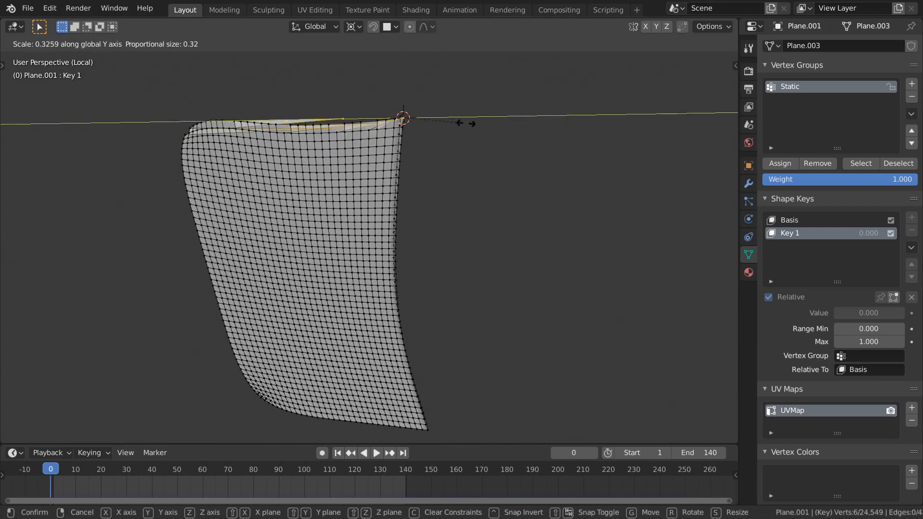
pyautogui.rightClick(464, 123)
# In Key 1, scale the curtain's upper pin vertices toward the 3D cursor to about 0.15
pyautogui.press('s')
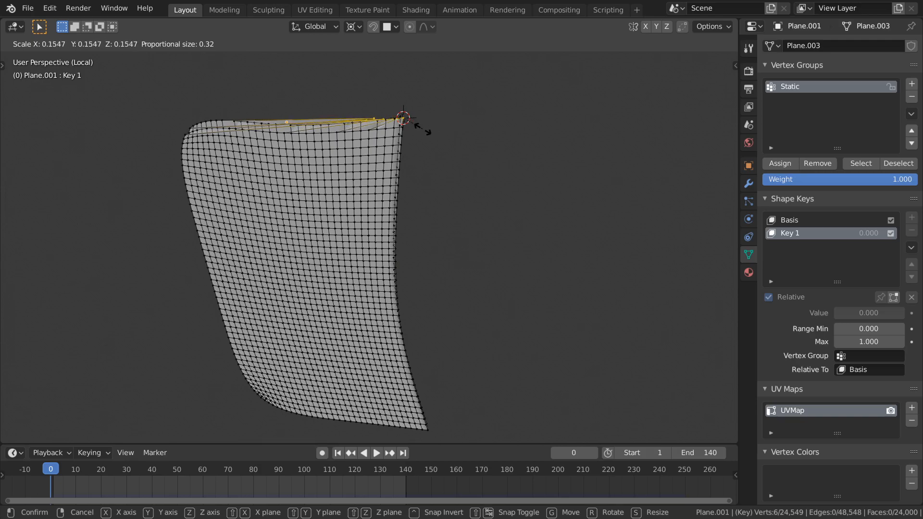
pyautogui.click(422, 129)
pyautogui.moveTo(422, 128); pyautogui.dragTo(442, 113, button='middle')
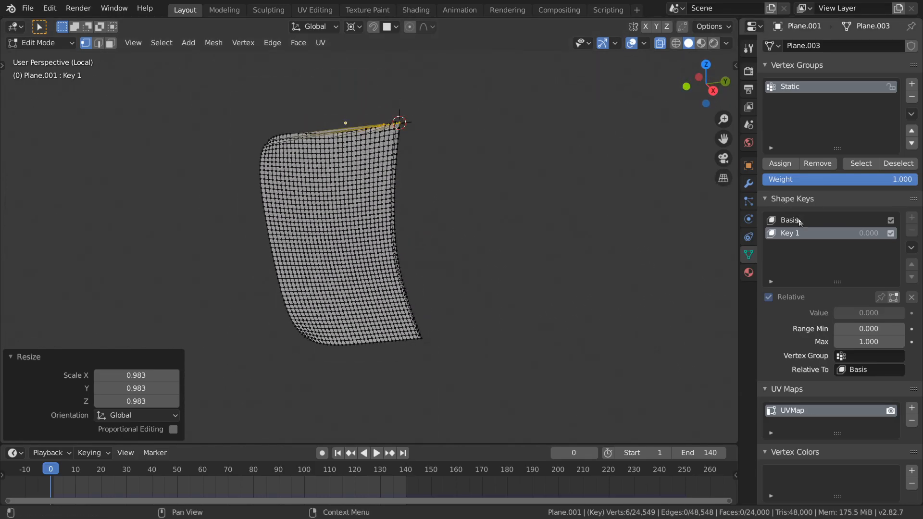
# Move the timeline to frame 40, return to Object Mode and make Key 1 the active shape key
pyautogui.click(811, 221)
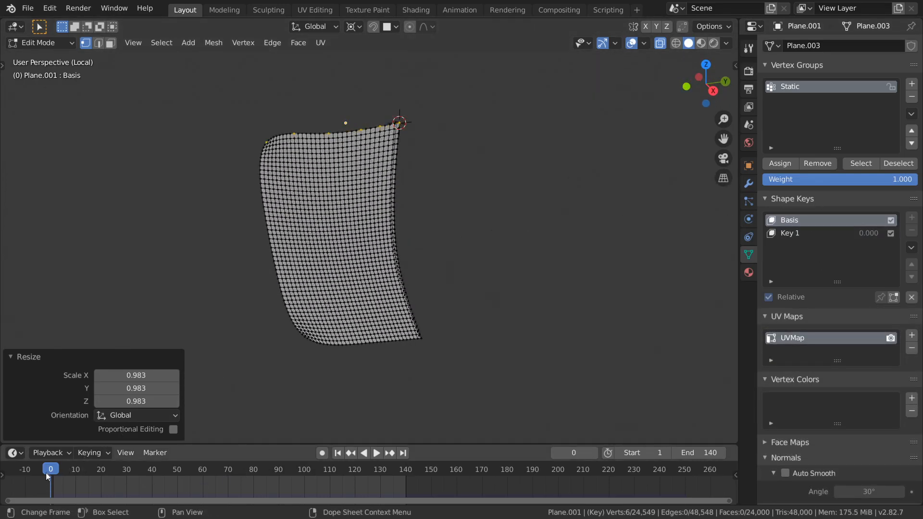
pyautogui.press('space')
pyautogui.moveTo(203, 469); pyautogui.dragTo(173, 473)
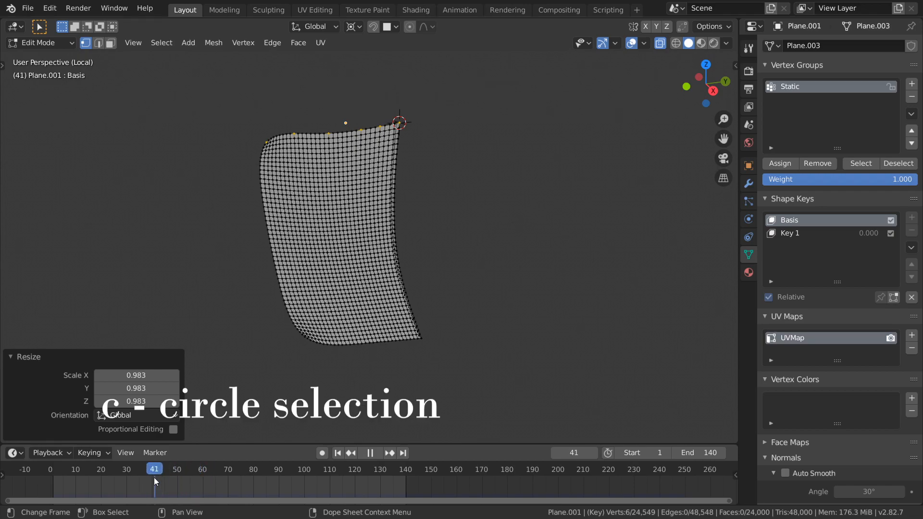
pyautogui.press('space')
pyautogui.press('Tab')
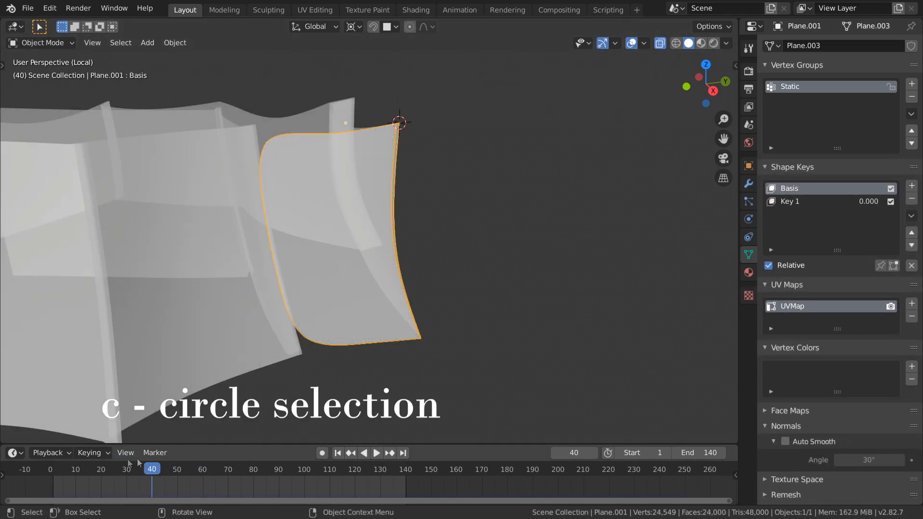
pyautogui.click(808, 200)
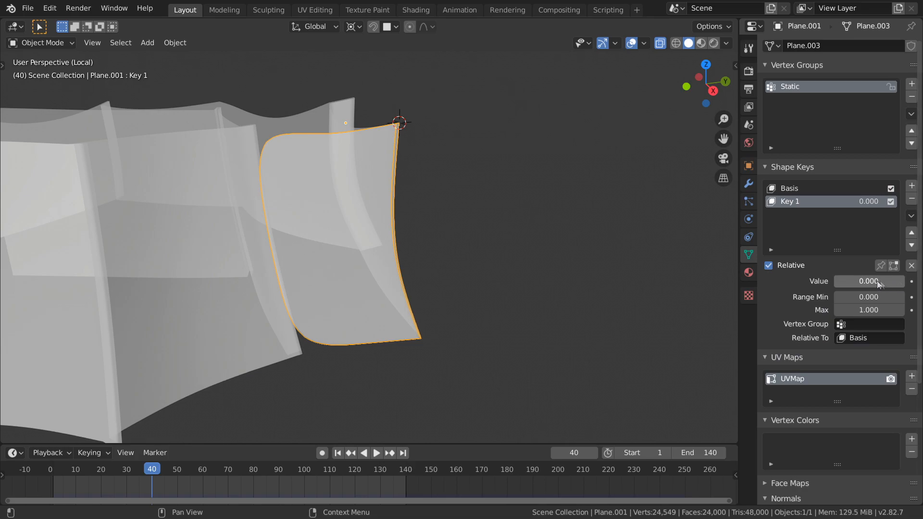
# Keyframe Key 1's value at frame 40, then set it to 0.000 and keyframe it at frame 0
pyautogui.click(911, 282)
pyautogui.moveTo(153, 469); pyautogui.dragTo(56, 476)
pyautogui.moveTo(894, 278); pyautogui.dragTo(827, 278)
pyautogui.click(910, 281)
pyautogui.moveTo(135, 473); pyautogui.dragTo(174, 457)
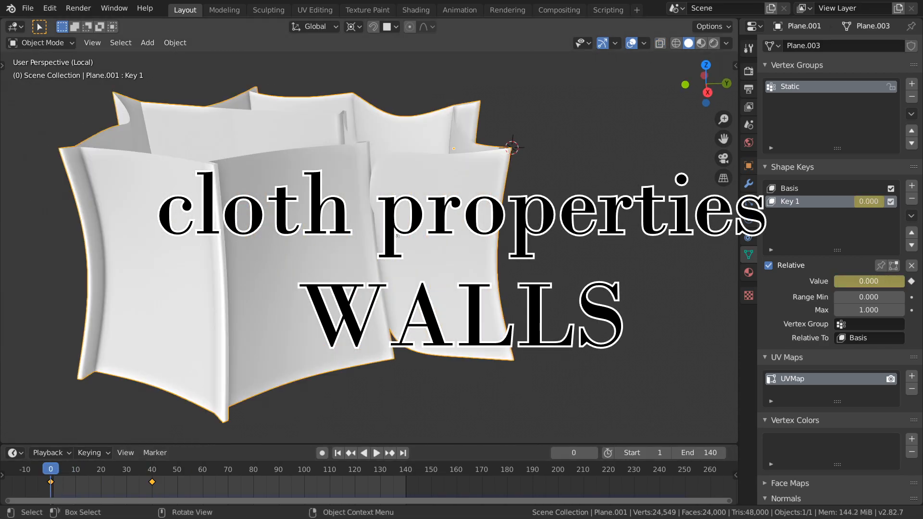
# Review the walls' cloth physics settings, including stiffness, damping, cache range, pin group, rest shape key and object collisions
pyautogui.moveTo(397, 235); pyautogui.dragTo(351, 233, button='middle')
pyautogui.click(749, 184)
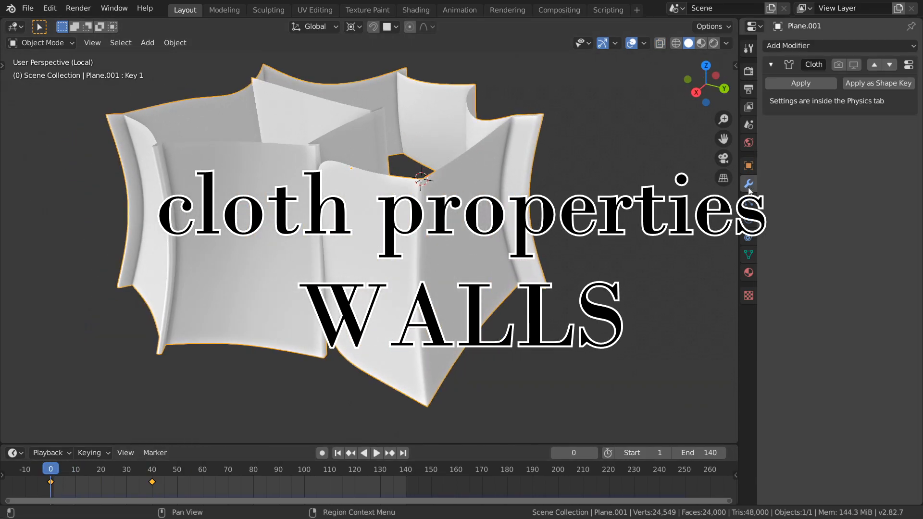
pyautogui.click(754, 223)
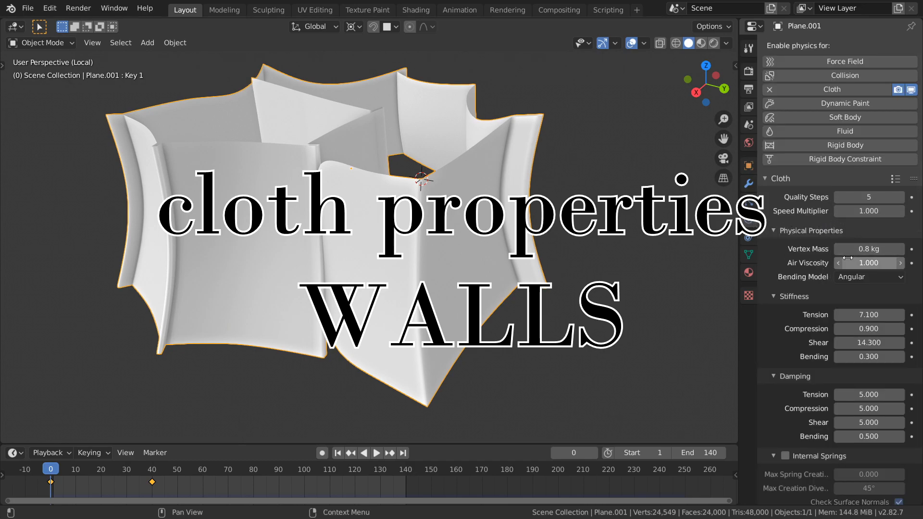
pyautogui.scroll(-3, 848, 254)
pyautogui.scroll(-16, 871, 193)
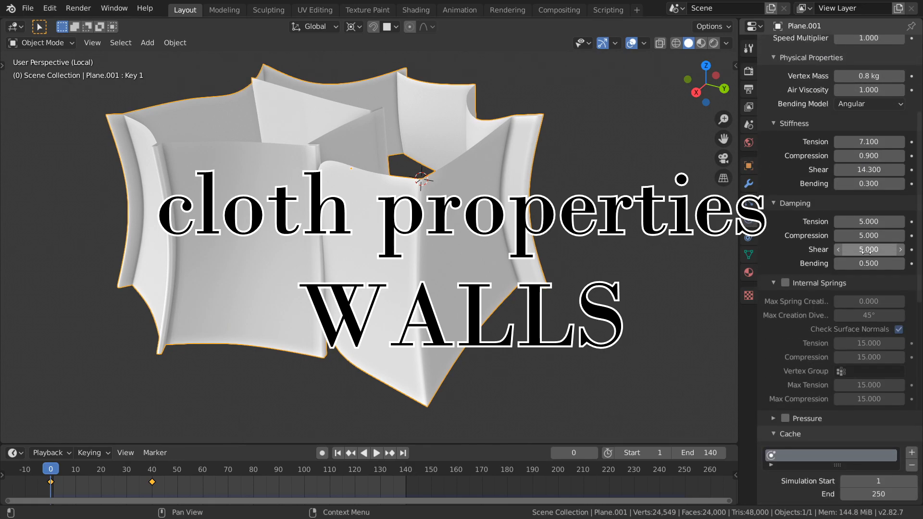
pyautogui.scroll(-9, 870, 311)
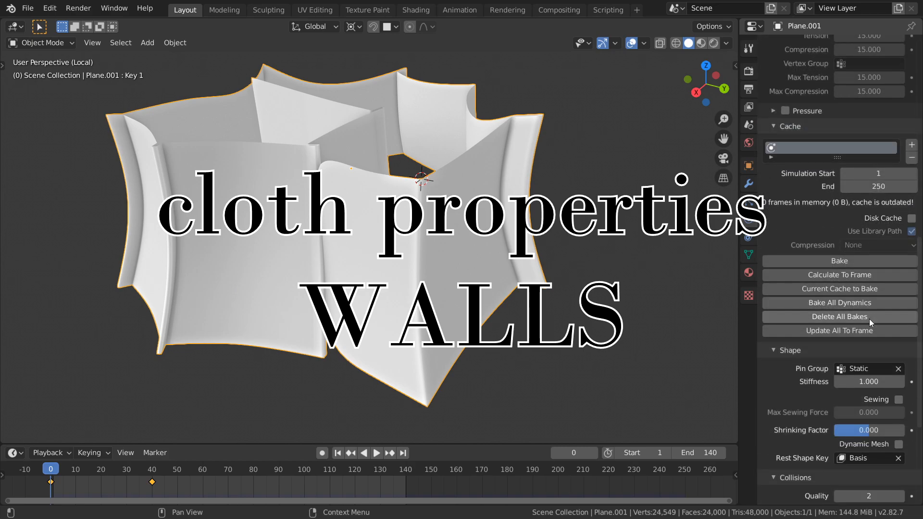
pyautogui.scroll(-3, 870, 323)
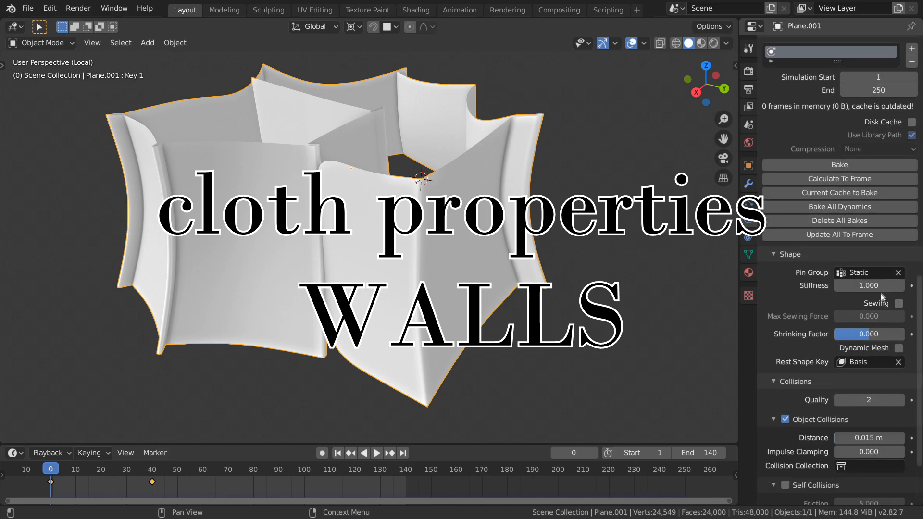
pyautogui.scroll(-2, 879, 279)
pyautogui.scroll(-1, 861, 381)
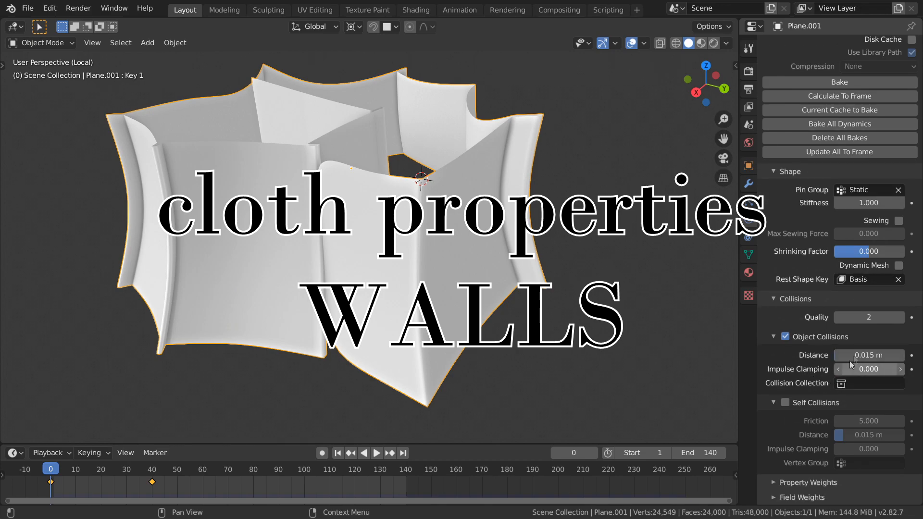
pyautogui.moveTo(561, 267); pyautogui.dragTo(403, 239, button='middle')
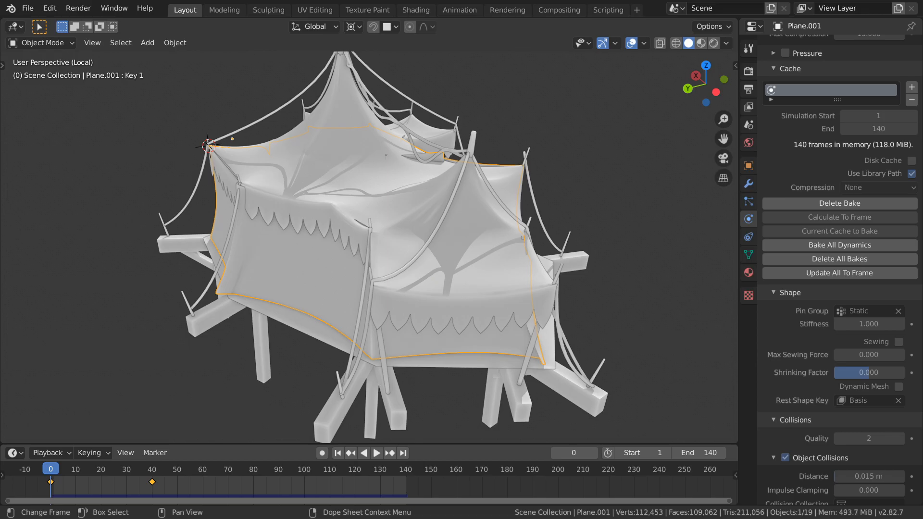
# Check the baked cloth draping of walls and curtain from several sides and settle the timeline on frame 94
pyautogui.moveTo(394, 216); pyautogui.dragTo(409, 345, button='middle')
pyautogui.scroll(4, 364, 260)
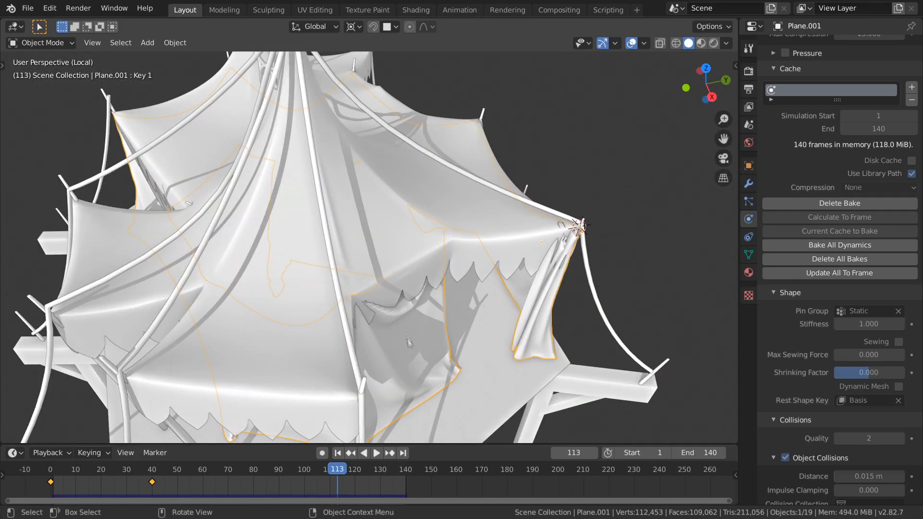
pyautogui.moveTo(340, 470); pyautogui.dragTo(346, 476)
pyautogui.moveTo(385, 356); pyautogui.dragTo(288, 269, button='middle')
pyautogui.scroll(-4, 288, 269)
pyautogui.moveTo(316, 473); pyautogui.dragTo(289, 475)
pyautogui.moveTo(235, 307); pyautogui.dragTo(365, 250, button='middle')
# Try to apply the walls' Cloth modifier, delete shape key Key 1 from the mesh, and return to the modifiers
pyautogui.click(748, 184)
pyautogui.click(795, 254)
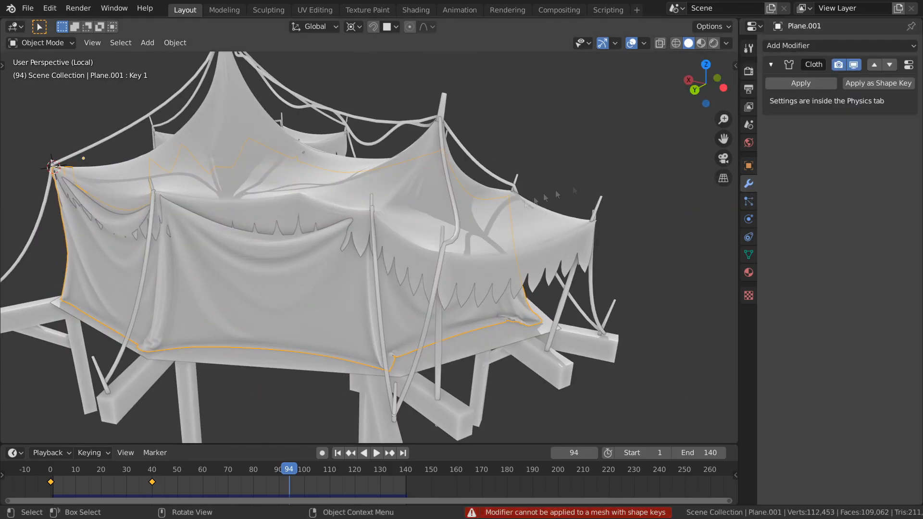
pyautogui.click(748, 255)
pyautogui.click(911, 199)
pyautogui.click(748, 184)
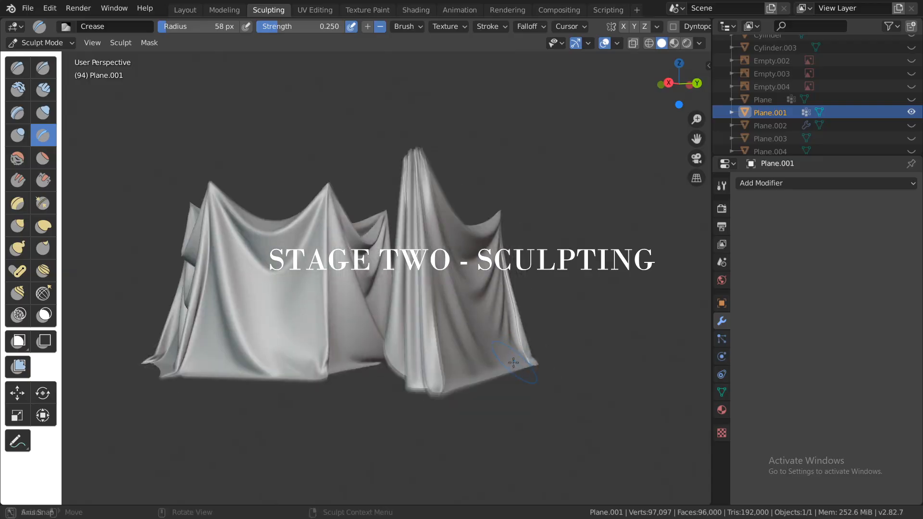
# Resize the Crease brush for sculpting the folds on the tent walls
pyautogui.moveTo(461, 288); pyautogui.dragTo(487, 281, button='middle')
pyautogui.scroll(5, 487, 281)
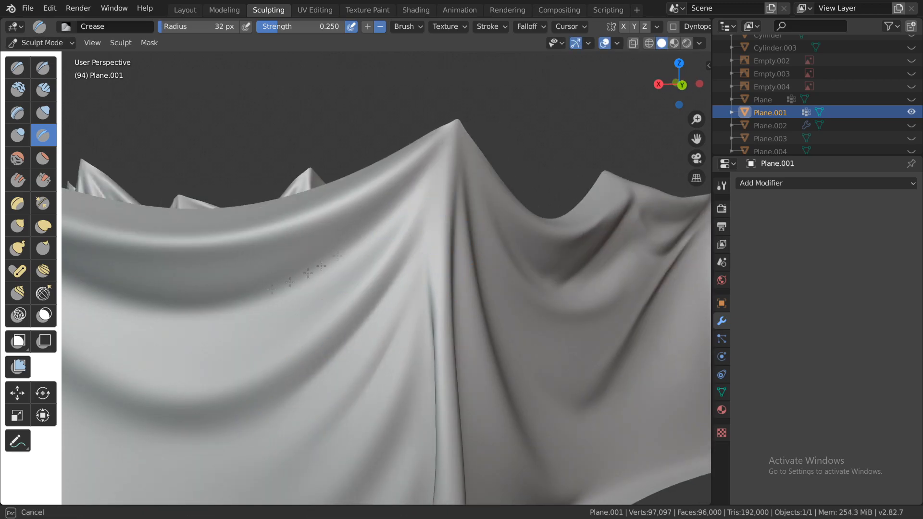
pyautogui.keyDown('ctrl'); pyautogui.moveTo(358, 239); pyautogui.dragTo(463, 289, button='middle'); pyautogui.keyUp('ctrl')
pyautogui.keyDown('ctrl'); pyautogui.moveTo(368, 423); pyautogui.dragTo(373, 365, button='middle'); pyautogui.keyUp('ctrl')
pyautogui.moveTo(410, 404)
pyautogui.mouseDown(button='middle')
pyautogui.moveTo(427, 383)
pyautogui.moveTo(449, 378)
pyautogui.mouseUp(button='middle')
pyautogui.press('f')
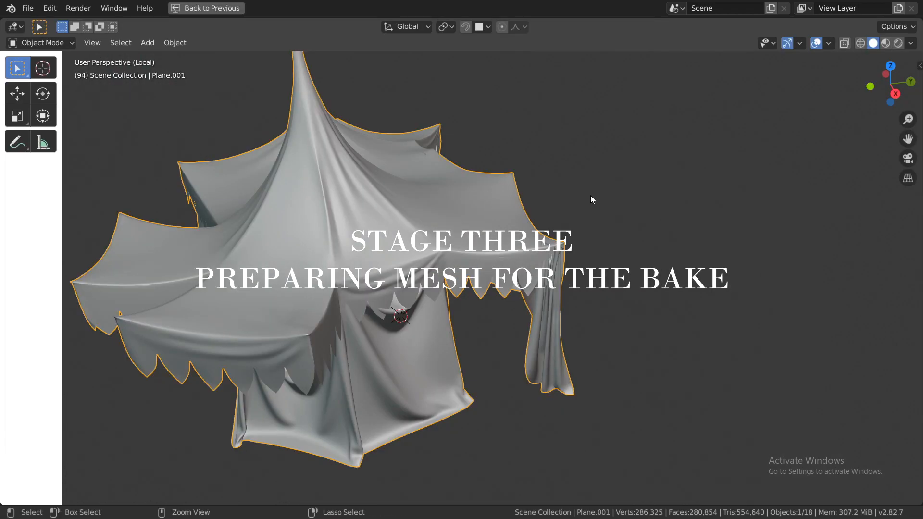
# Restore the full screen layout and add the Basis and Key 1 shape keys to the joined tent mesh
pyautogui.hotkey('ctrl', 'space')
pyautogui.click(722, 392)
pyautogui.click(910, 234)
pyautogui.click(911, 234)
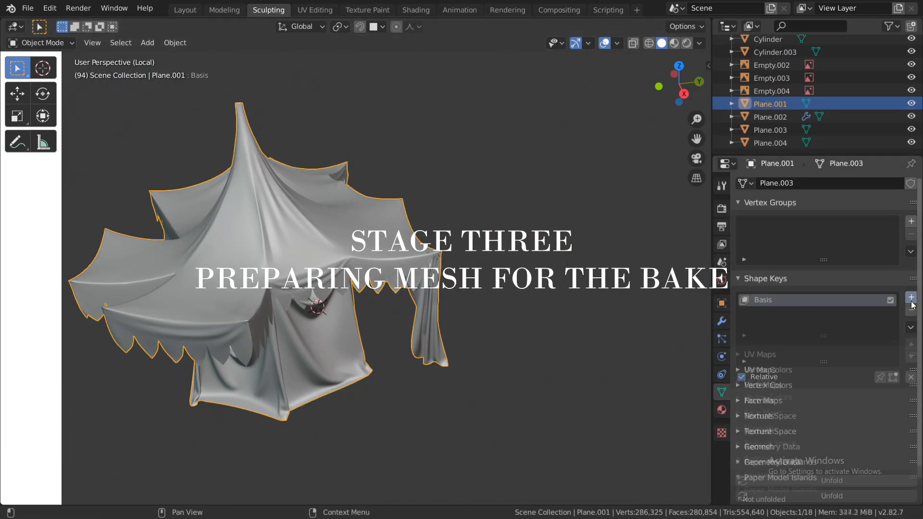
pyautogui.click(910, 298)
pyautogui.click(911, 297)
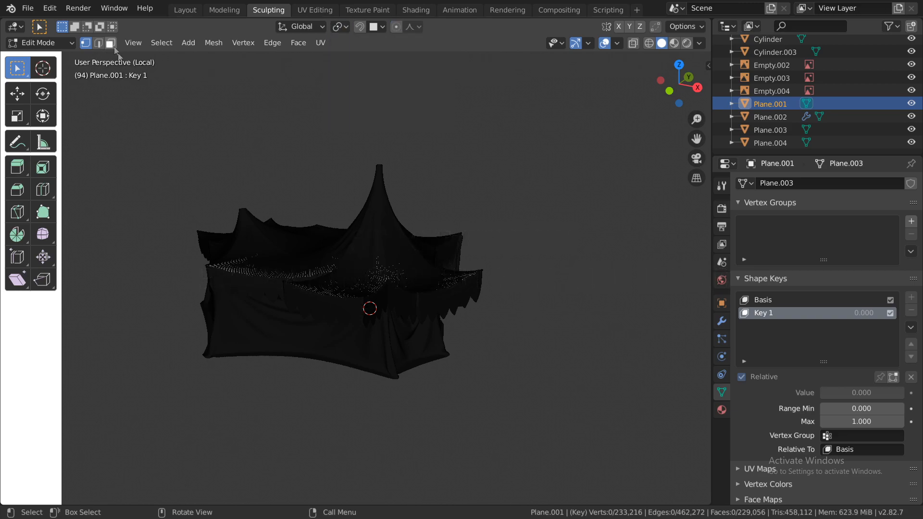
# In Key 1, select all linked faces of the roof and raise them 3.03 m along Z above the walls
pyautogui.click(113, 47)
pyautogui.click(283, 247)
pyautogui.hotkey('ctrl', 'l')
pyautogui.moveTo(303, 247); pyautogui.dragTo(388, 230, button='middle')
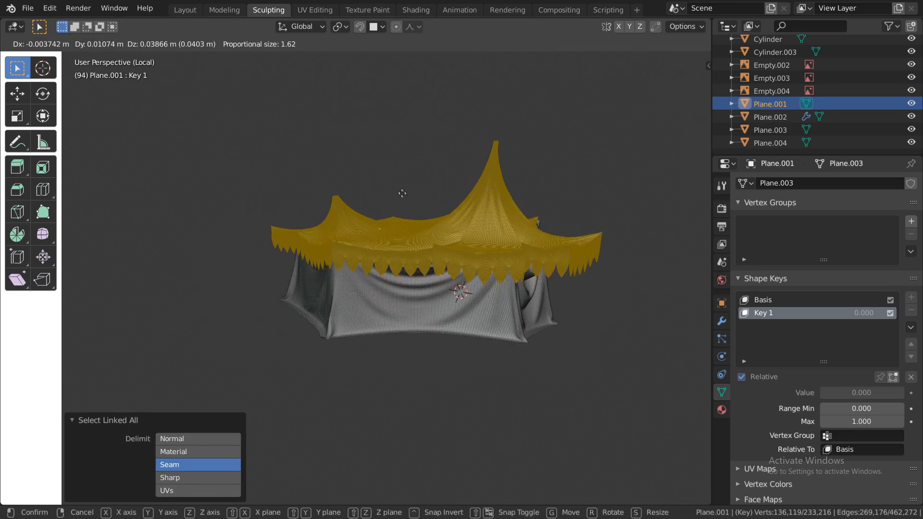
pyautogui.press('z')
pyautogui.click(385, 149)
pyautogui.moveTo(385, 148); pyautogui.dragTo(474, 214, button='middle')
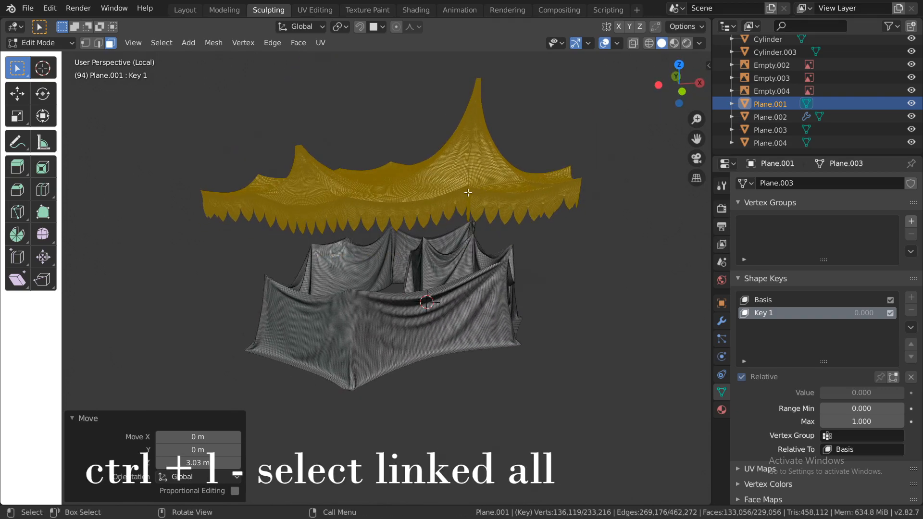
# Return to Object Mode and set Key 1's value to 1.000 to separate the roof from the walls
pyautogui.press('Tab')
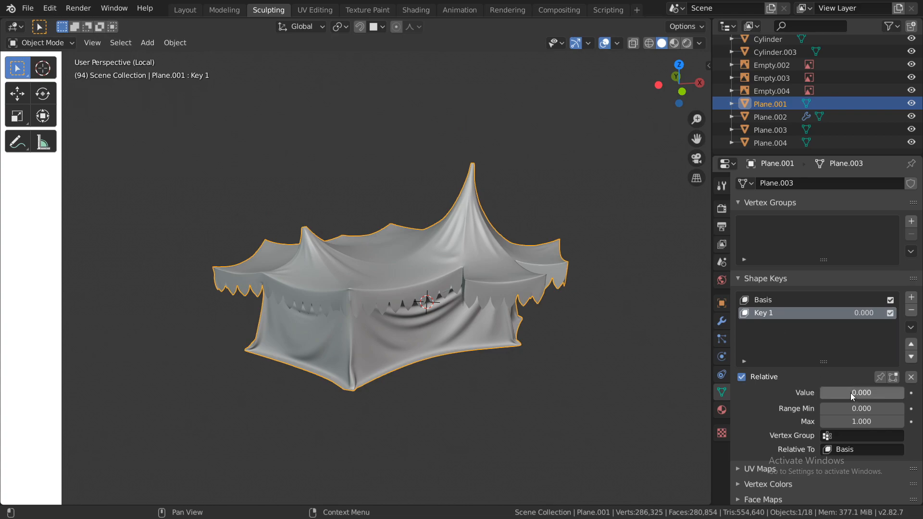
pyautogui.moveTo(850, 393); pyautogui.dragTo(903, 393)
pyautogui.moveTo(682, 289); pyautogui.dragTo(658, 257, button='middle')
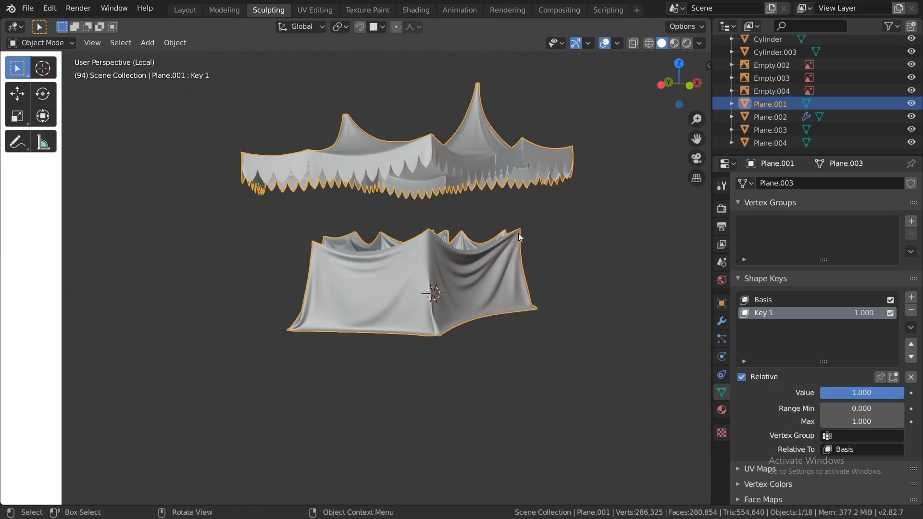
# Duplicate the tent in place and rename the copy as tent_low
pyautogui.keyDown('shift'); pyautogui.moveTo(549, 189); pyautogui.dragTo(546, 202, button='middle'); pyautogui.keyUp('shift')
pyautogui.hotkey('shift', 'd')
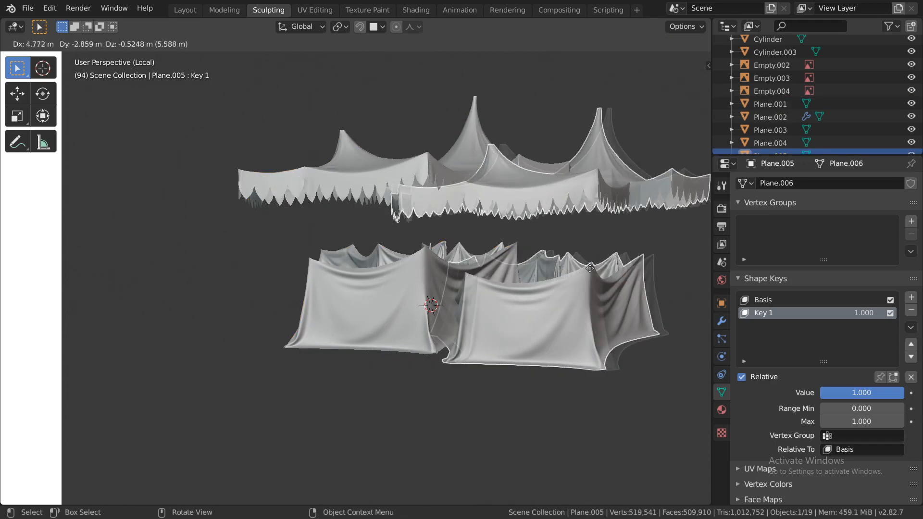
pyautogui.rightClick(534, 236)
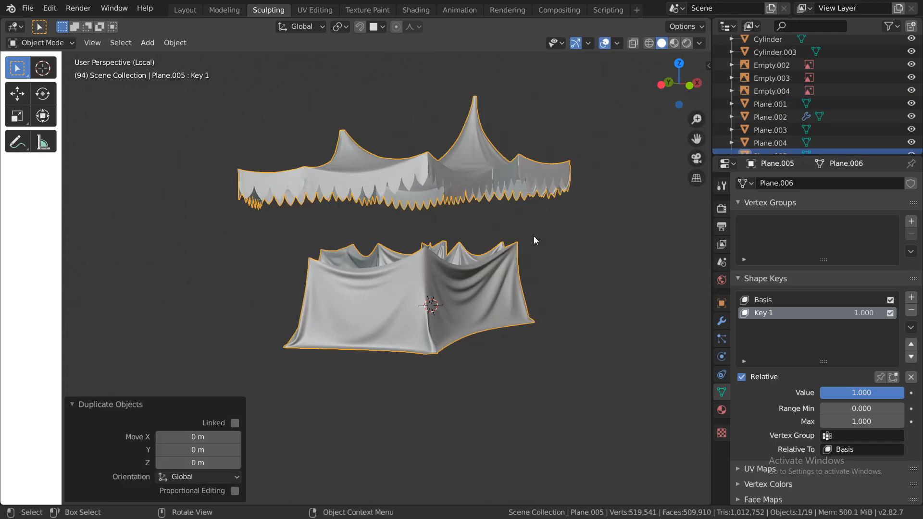
pyautogui.press('F2')
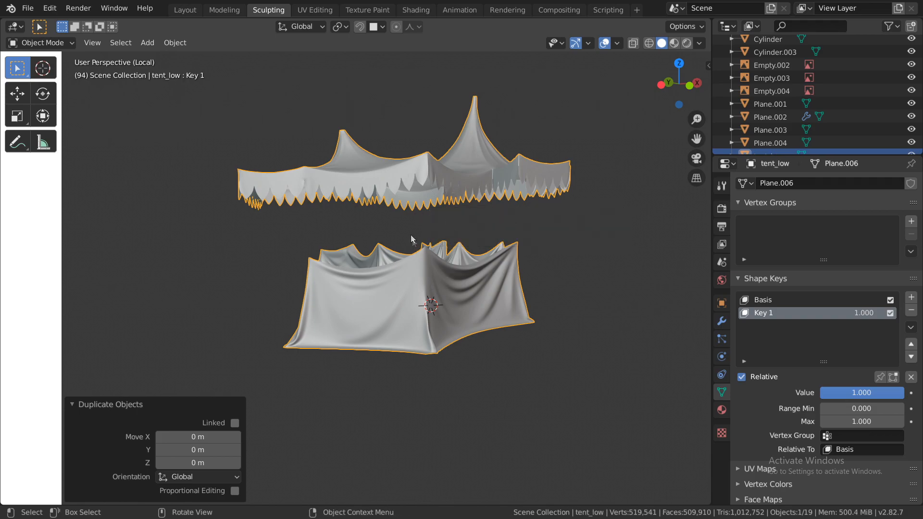
# Rename the original tent as tent_high and reveal the hidden tent object
pyautogui.hotkey('ctrl', 'z')
pyautogui.write('tent_high')
pyautogui.press('Return')
pyautogui.hotkey('alt', 'h')
pyautogui.click(416, 197)
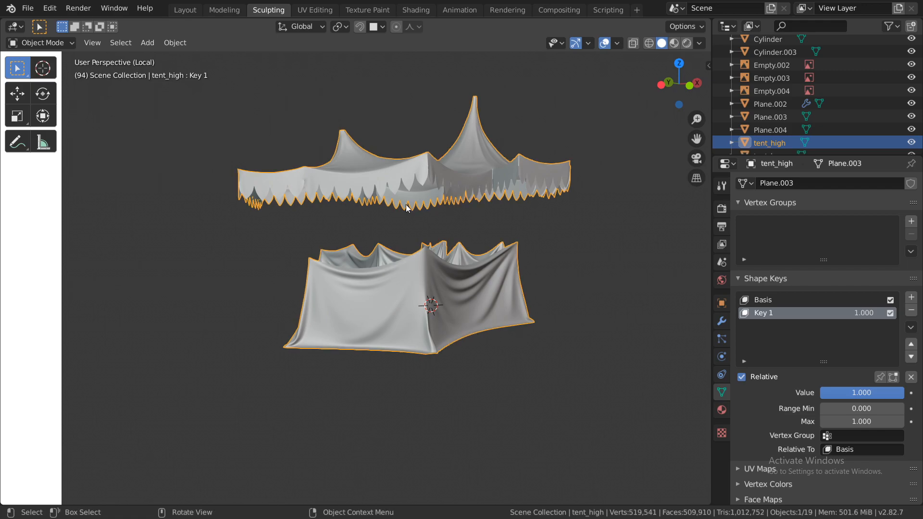
# Hide tent_high and open tent_low in Edit Mode with its roof faces selected
pyautogui.scroll(2, 417, 195)
pyautogui.keyDown('shift'); pyautogui.moveTo(417, 194); pyautogui.dragTo(388, 141, button='middle'); pyautogui.keyUp('shift')
pyautogui.click(228, 149)
pyautogui.keyDown('shift'); pyautogui.moveTo(375, 198); pyautogui.dragTo(403, 284, button='middle'); pyautogui.keyUp('shift')
pyautogui.press('Tab')
pyautogui.scroll(2, 402, 284)
# Un-subdivide the selected roof of tent_low three times with 2 iterations each
pyautogui.click(272, 43)
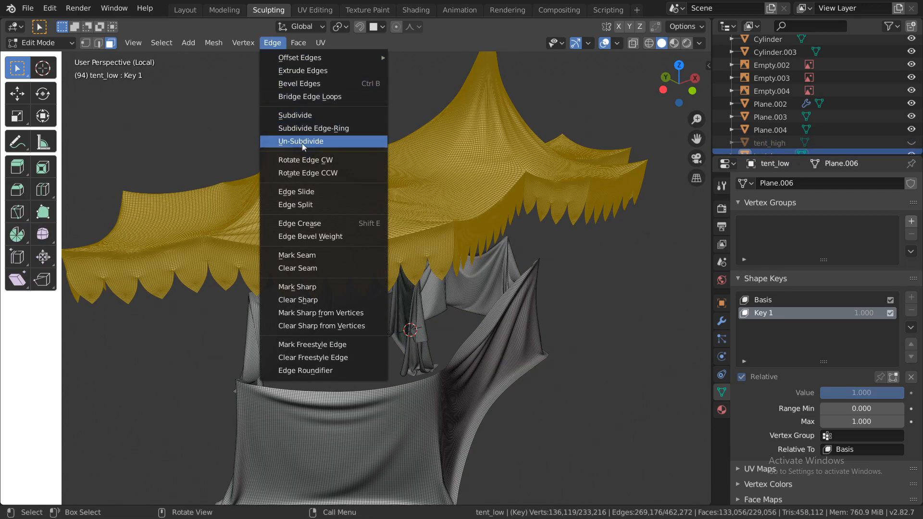
pyautogui.click(305, 145)
pyautogui.click(272, 42)
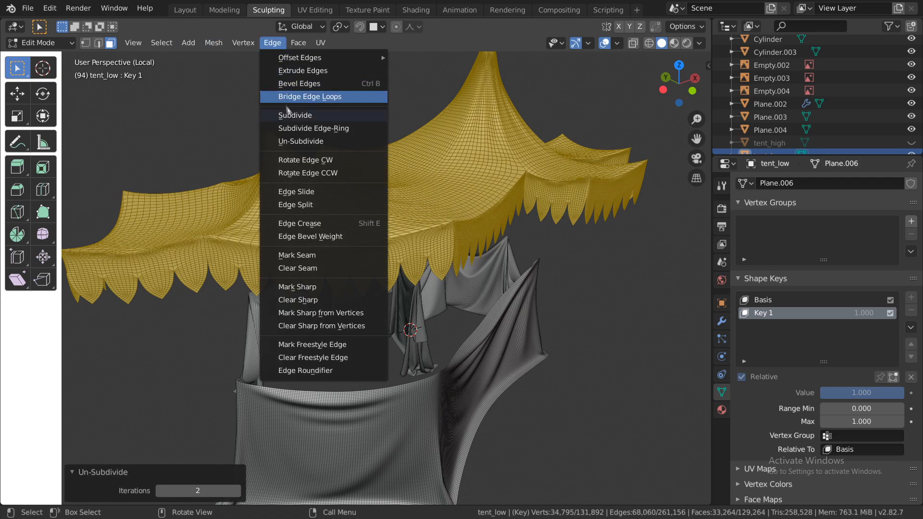
pyautogui.click(301, 146)
pyautogui.scroll(-3, 345, 211)
pyautogui.moveTo(348, 212); pyautogui.dragTo(332, 214, button='middle')
pyautogui.click(272, 42)
pyautogui.click(302, 143)
pyautogui.moveTo(302, 140); pyautogui.dragTo(342, 167, button='middle')
# Select all linked faces of the tent_low walls and un-subdivide them twice with 2 iterations
pyautogui.click(383, 309)
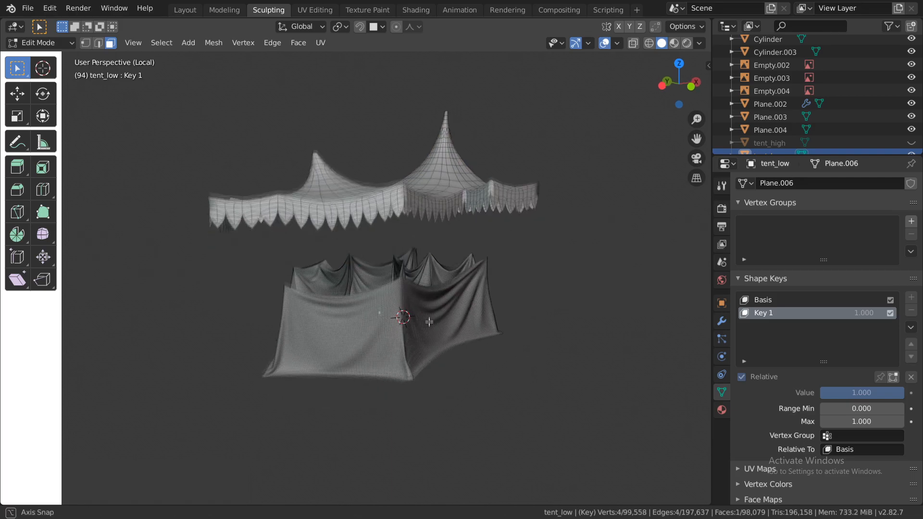
pyautogui.moveTo(422, 317); pyautogui.dragTo(412, 293, button='middle')
pyautogui.scroll(3, 412, 294)
pyautogui.hotkey('ctrl', 'l')
pyautogui.click(273, 43)
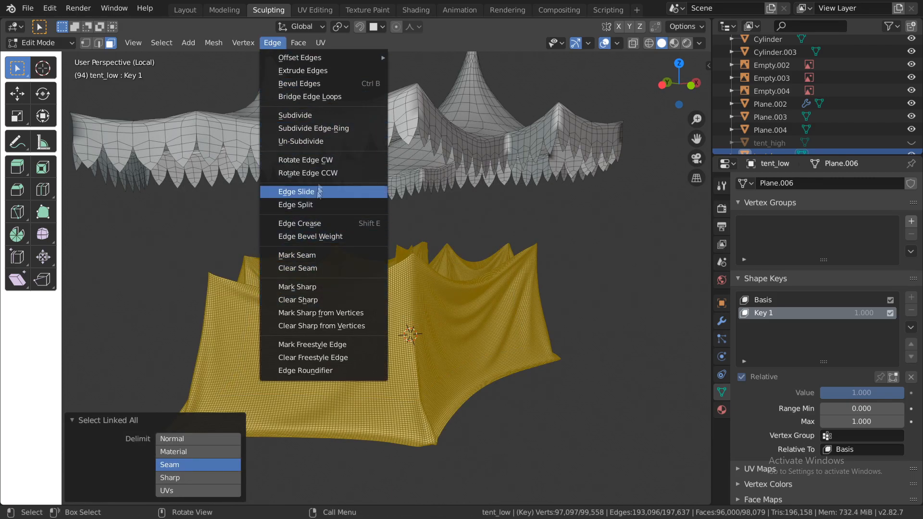
pyautogui.click(302, 141)
pyautogui.moveTo(303, 141); pyautogui.dragTo(160, 62, button='middle')
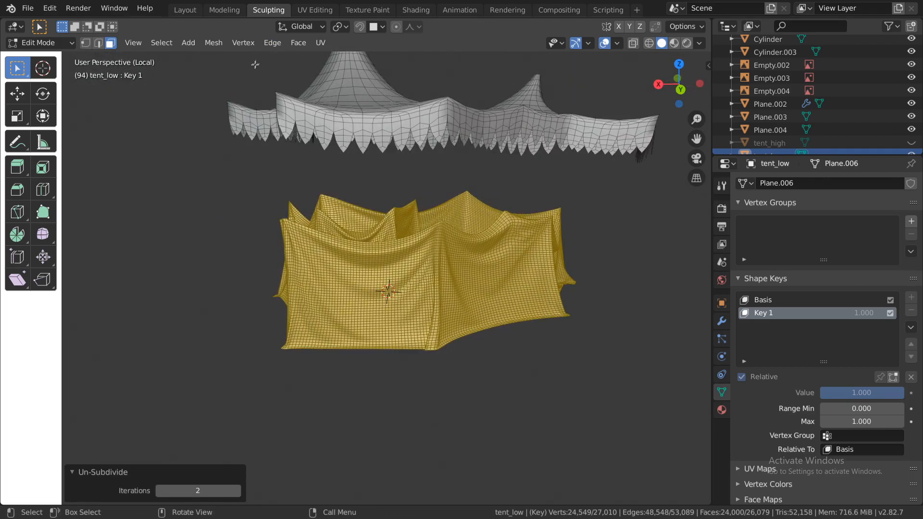
pyautogui.click(272, 43)
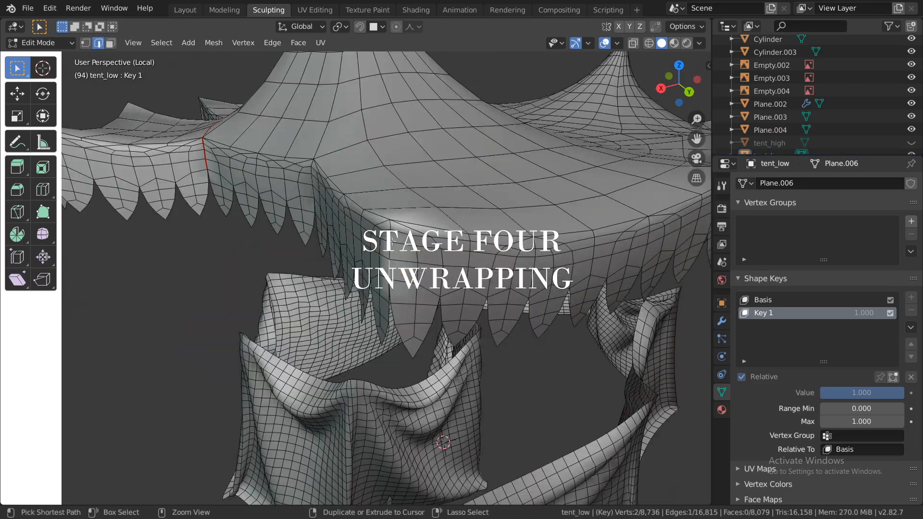
# Mark seams on the vertical corner edges of the roof's scalloped trim
pyautogui.hotkey('ctrl', 'e')
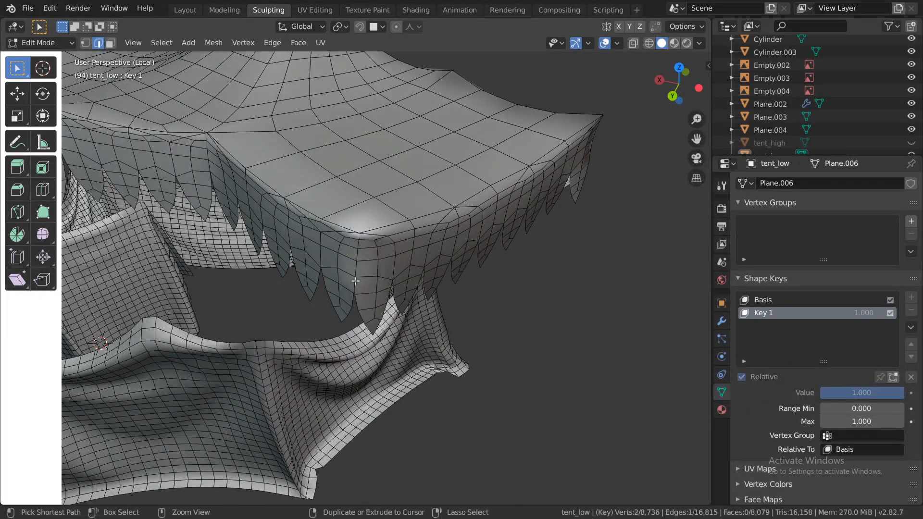
pyautogui.keyDown('ctrl'); pyautogui.click(355, 282); pyautogui.keyUp('ctrl')
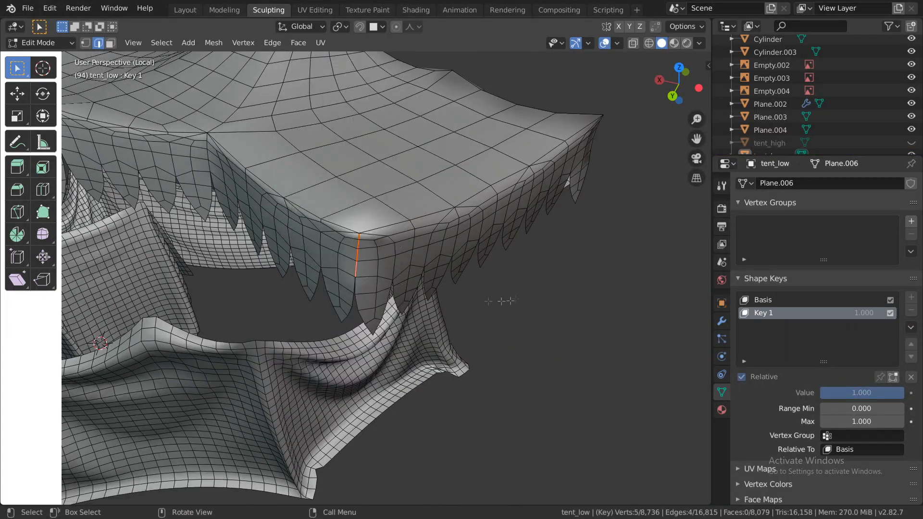
pyautogui.moveTo(471, 301); pyautogui.dragTo(358, 289, button='middle')
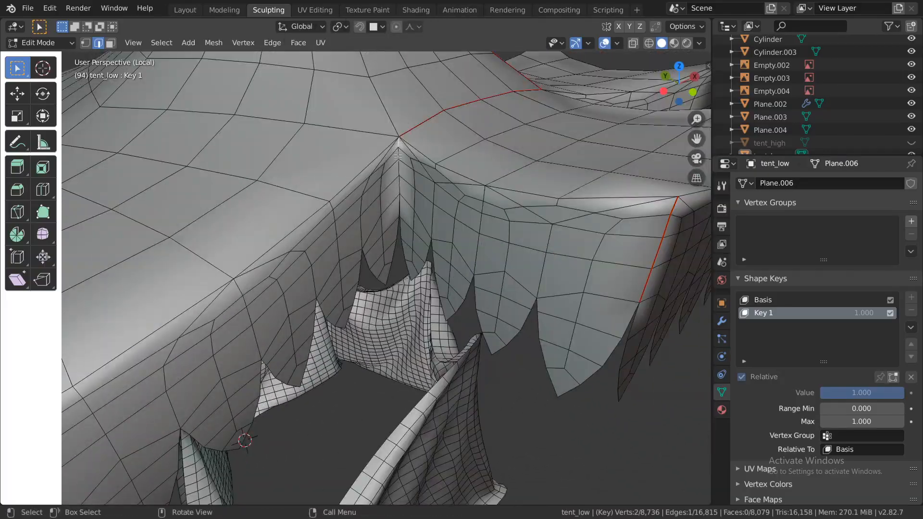
pyautogui.hotkey('ctrl', 'e')
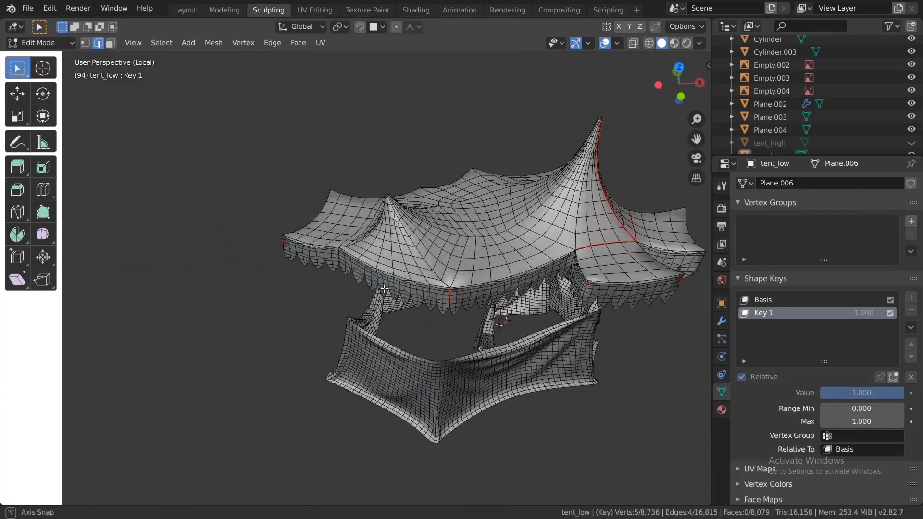
pyautogui.moveTo(385, 289); pyautogui.dragTo(415, 317, button='middle')
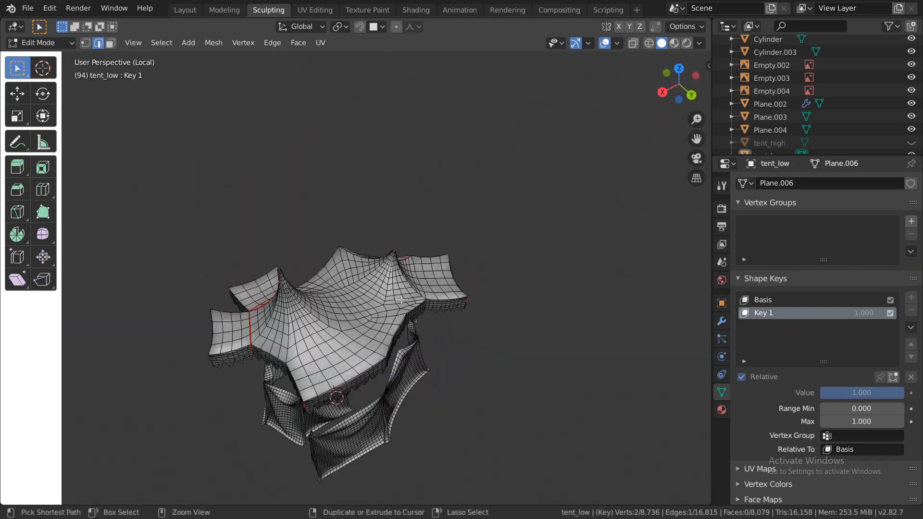
# Select the entire linked roof, unwrap it with the Angle Based method, and split the viewport in two
pyautogui.hotkey('ctrl', 'l')
pyautogui.press('u')
pyautogui.click(391, 307)
pyautogui.click(39, 42)
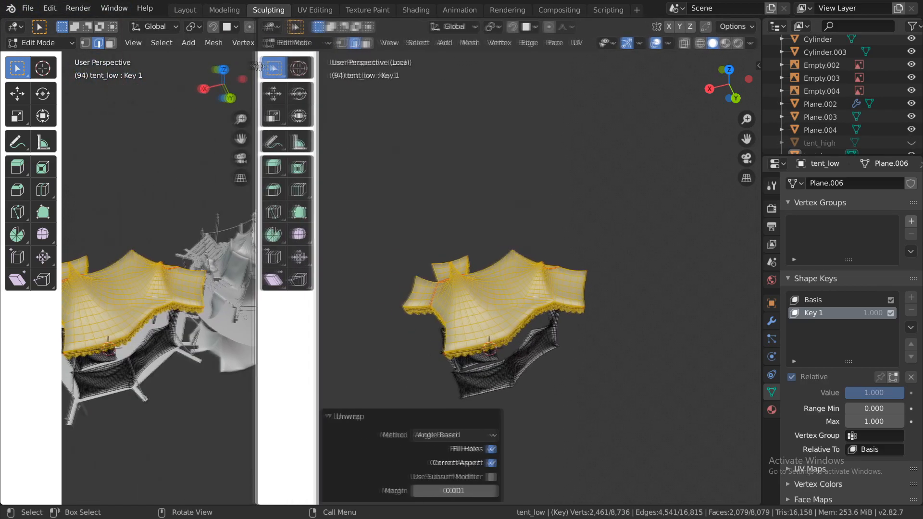
# Enlarge the new split area beside the viewport and turn it into a UV Editor showing the roof's islands
pyautogui.click(274, 417)
pyautogui.moveTo(263, 303); pyautogui.dragTo(379, 294)
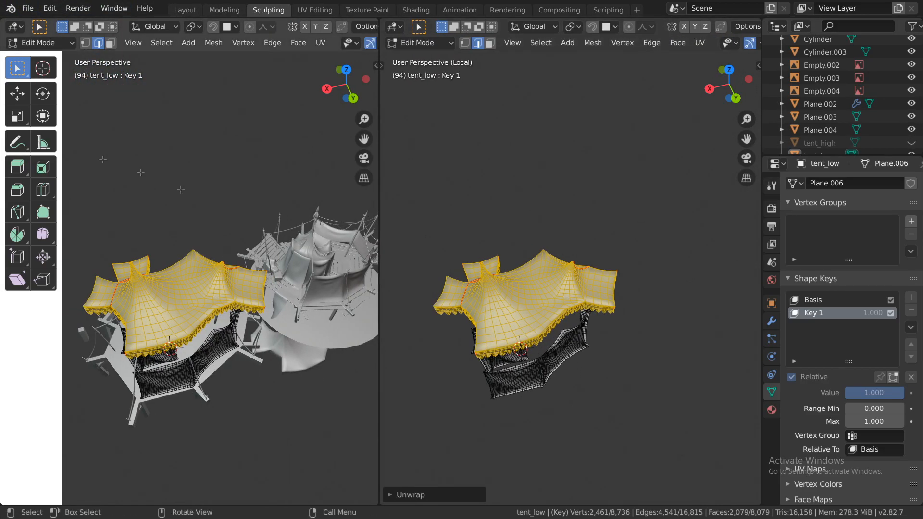
pyautogui.click(15, 27)
pyautogui.click(41, 79)
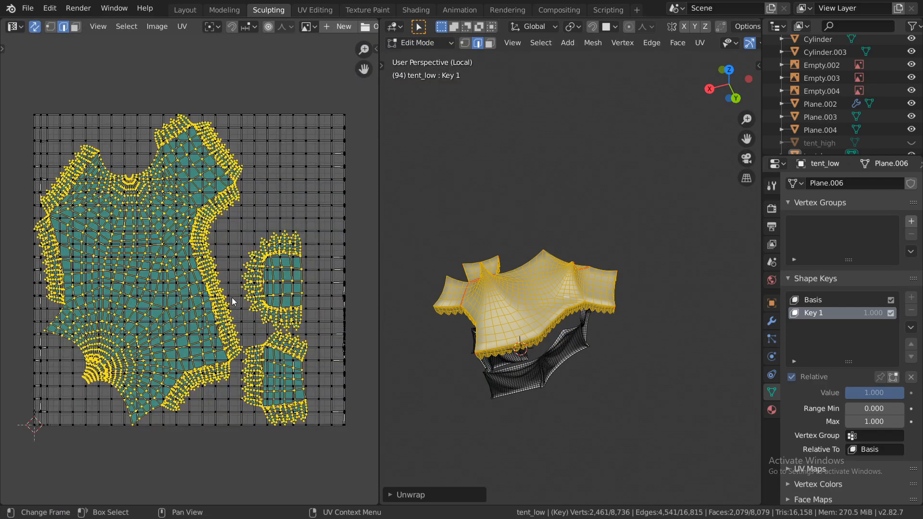
pyautogui.scroll(3, 311, 304)
pyautogui.scroll(-4, 290, 254)
# Mark seams on the vertical corner edges of the remaining roof flap's scalloped trim and unwrap the linked roof again
pyautogui.moveTo(396, 262); pyautogui.dragTo(514, 253, button='middle')
pyautogui.scroll(4, 495, 243)
pyautogui.scroll(2, 514, 252)
pyautogui.hotkey('ctrl', 'space')
pyautogui.click(289, 129)
pyautogui.keyDown('ctrl'); pyautogui.click(96, 75); pyautogui.keyUp('ctrl')
pyautogui.scroll(-5, 336, 230)
pyautogui.moveTo(336, 231); pyautogui.dragTo(457, 267, button='middle')
pyautogui.scroll(4, 456, 267)
pyautogui.scroll(-3, 461, 346)
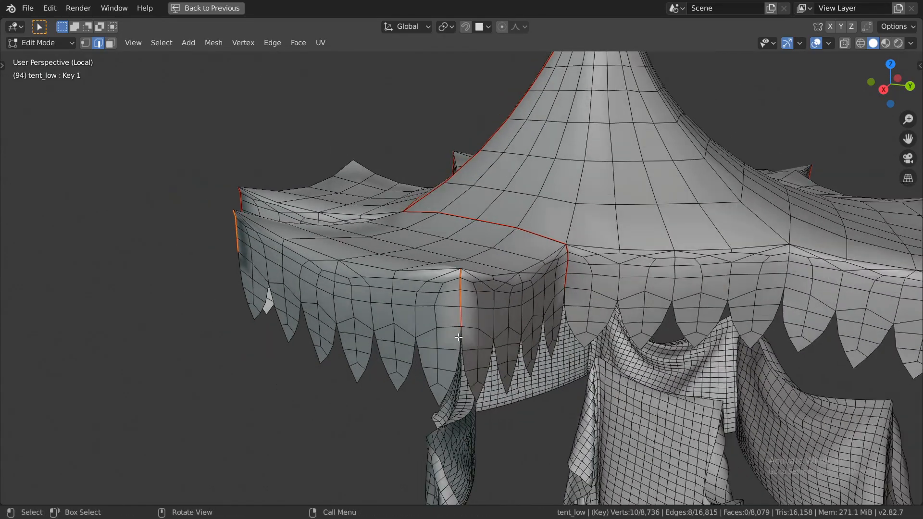
pyautogui.moveTo(461, 346); pyautogui.dragTo(478, 321, button='middle')
pyautogui.hotkey('ctrl', 'l')
pyautogui.press('u')
pyautogui.click(477, 321)
pyautogui.hotkey('ctrl', 'space')
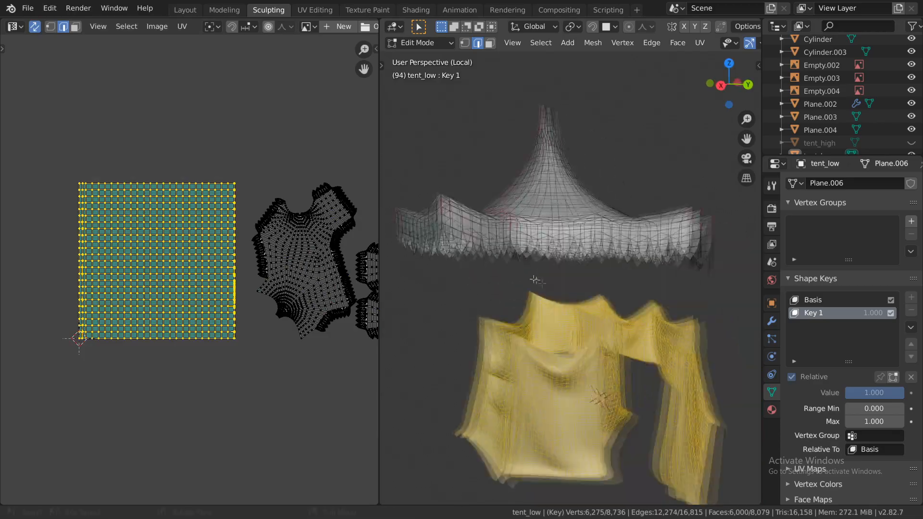
# Mark a seam along the vertical edge loop at one corner of the draped walls
pyautogui.hotkey('ctrl', 'space')
pyautogui.scroll(-4, 535, 279)
pyautogui.moveTo(535, 279); pyautogui.dragTo(509, 283, button='middle')
pyautogui.scroll(4, 547, 282)
pyautogui.keyDown('alt'); pyautogui.click(495, 285); pyautogui.keyUp('alt')
pyautogui.scroll(-5, 461, 288)
pyautogui.moveTo(433, 289); pyautogui.dragTo(326, 305, button='middle')
pyautogui.scroll(3, 326, 295)
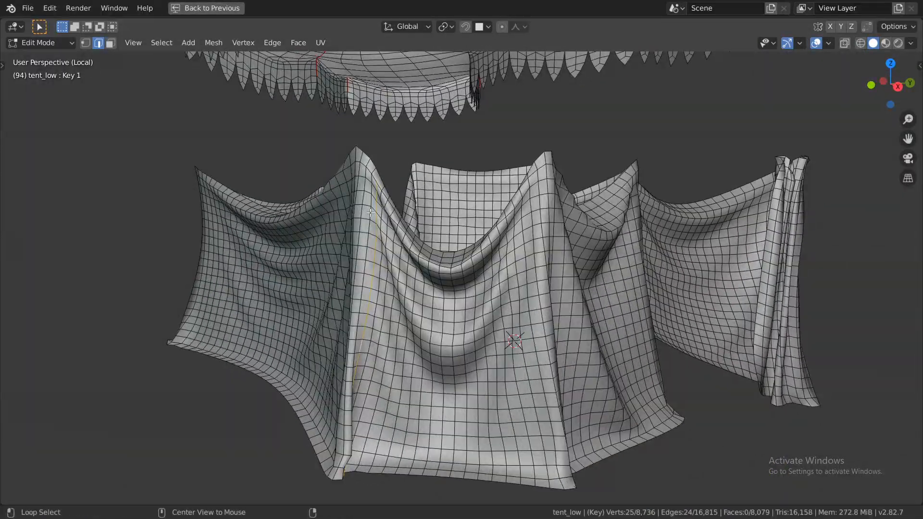
pyautogui.moveTo(354, 279); pyautogui.dragTo(543, 281, button='middle')
pyautogui.keyDown('alt'); pyautogui.click(431, 289); pyautogui.keyUp('alt')
pyautogui.hotkey('ctrl', 'e')
pyautogui.click(432, 289)
# Mark seams along two more vertical edge loops at other places of the draped walls
pyautogui.keyDown('alt'); pyautogui.click(454, 269); pyautogui.keyUp('alt')
pyautogui.hotkey('ctrl', 'e')
pyautogui.click(450, 265)
pyautogui.scroll(-5, 449, 265)
pyautogui.scroll(4, 502, 265)
pyautogui.keyDown('alt'); pyautogui.click(502, 265); pyautogui.keyUp('alt')
pyautogui.hotkey('ctrl', 'e')
pyautogui.click(502, 266)
# Unwrap the linked walls, then select all of tent_low and unwrap the roof and walls together
pyautogui.scroll(-4, 533, 281)
pyautogui.hotkey('ctrl', 'l')
pyautogui.press('u')
pyautogui.click(491, 286)
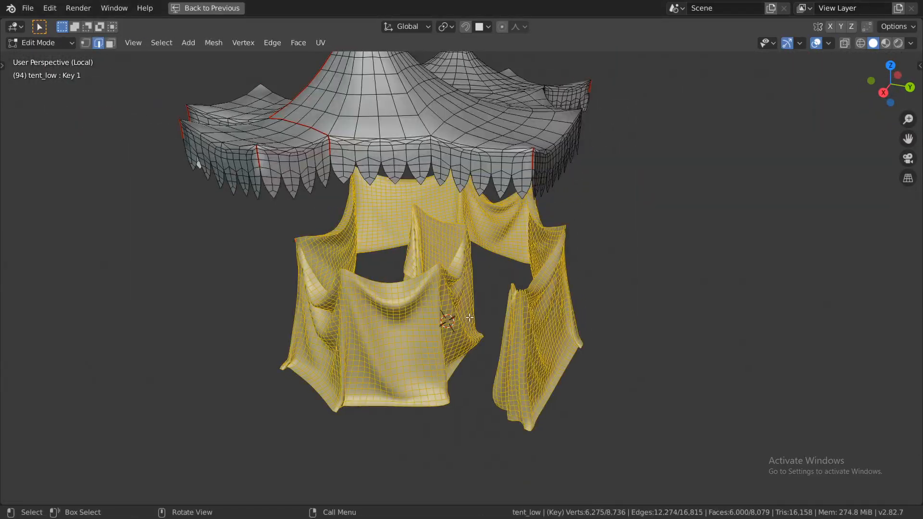
pyautogui.press('a')
pyautogui.press('u')
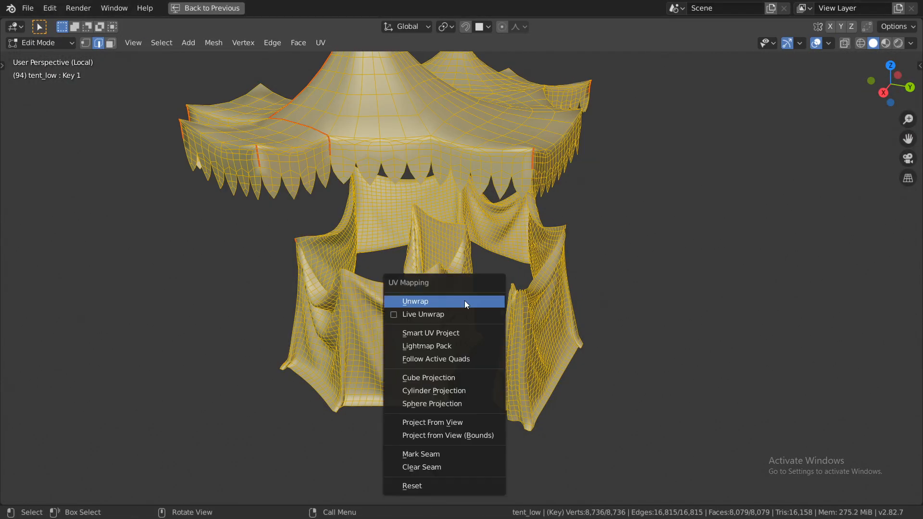
pyautogui.click(465, 302)
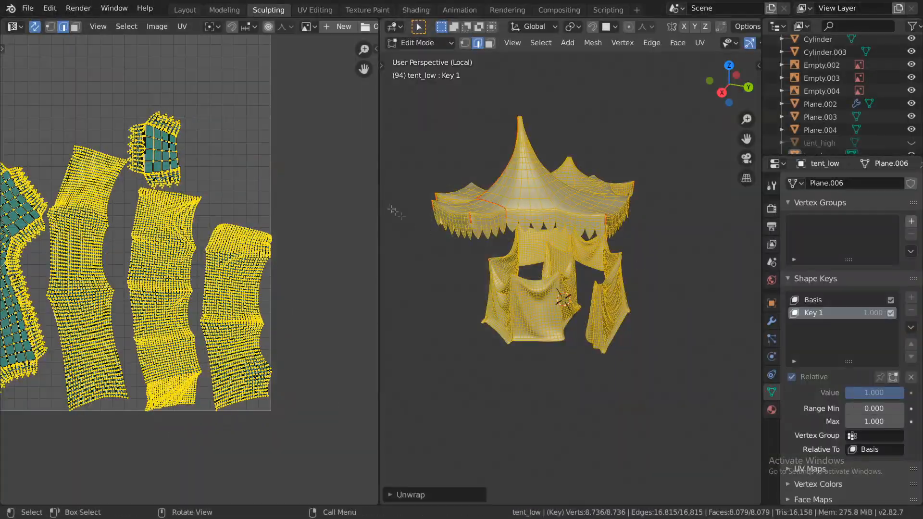
# Split off a Shader Editor above the UV Editor and give the object a new material named tent_low
pyautogui.moveTo(2, 20); pyautogui.dragTo(19, 218)
pyautogui.click(16, 26)
pyautogui.click(44, 117)
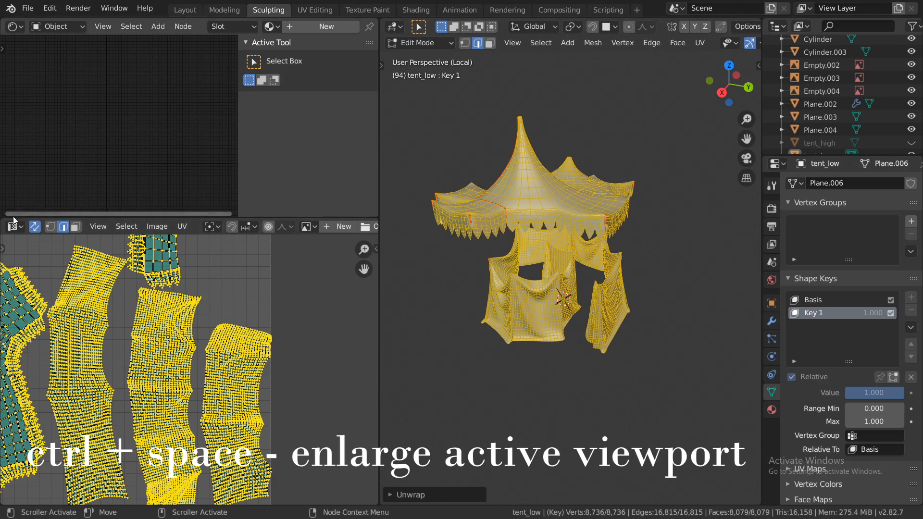
pyautogui.click(771, 409)
pyautogui.click(848, 237)
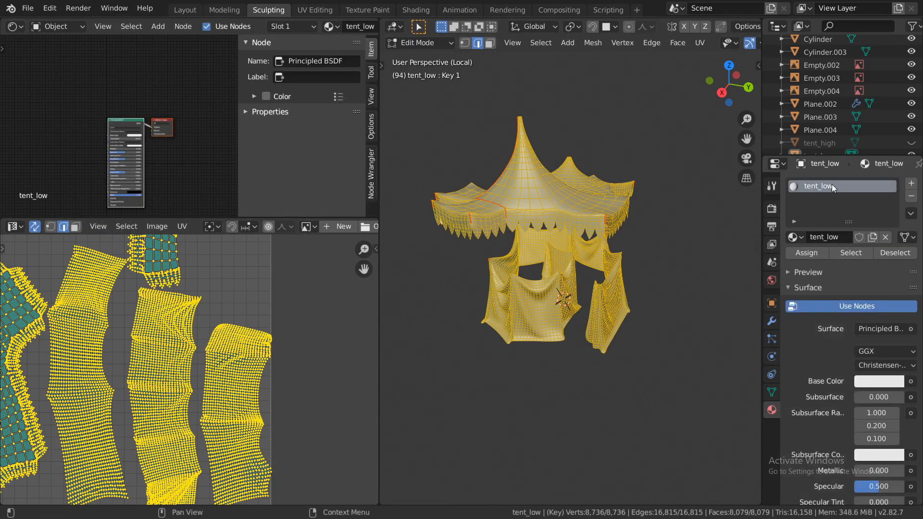
# Add an Image Texture with a new 4096 x 4096 grid-pattern image named grid feeding Base Color, and preview it on the tent
pyautogui.hotkey('ctrl', 'space')
pyautogui.click(348, 168)
pyautogui.click(145, 207)
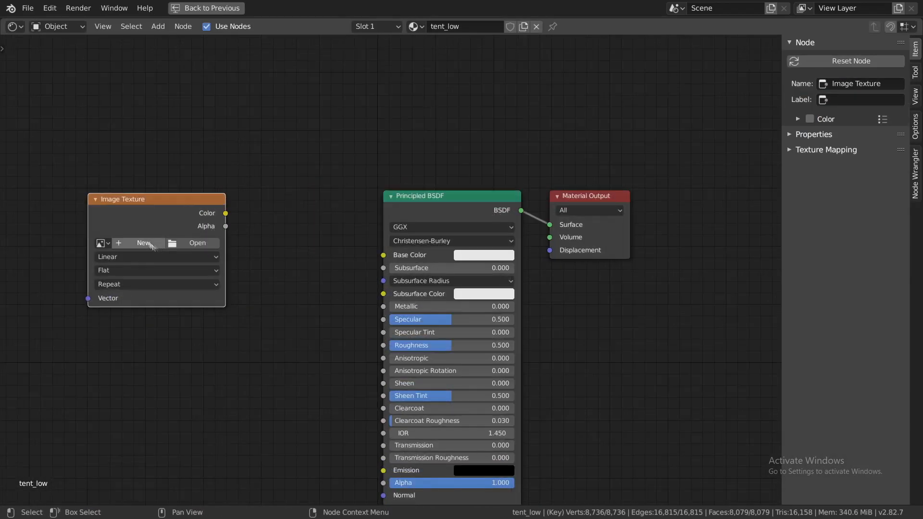
pyautogui.click(140, 244)
pyautogui.click(185, 247)
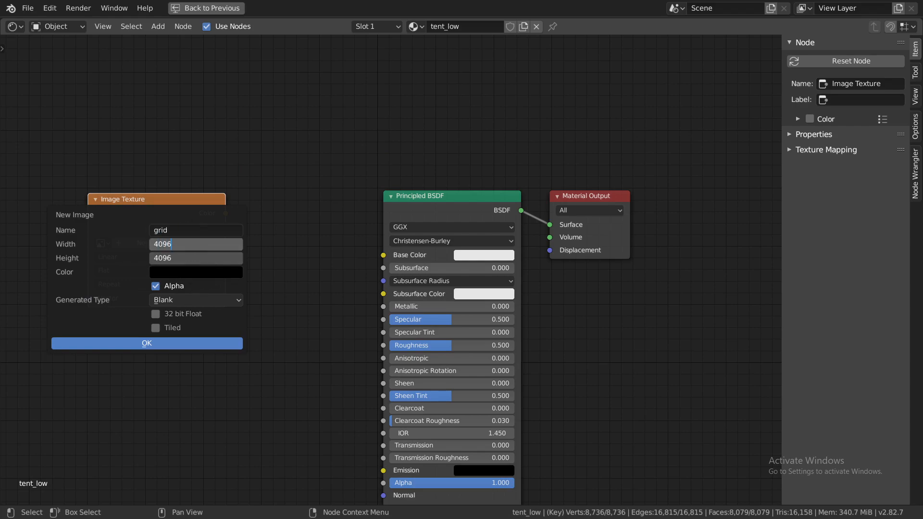
pyautogui.click(189, 328)
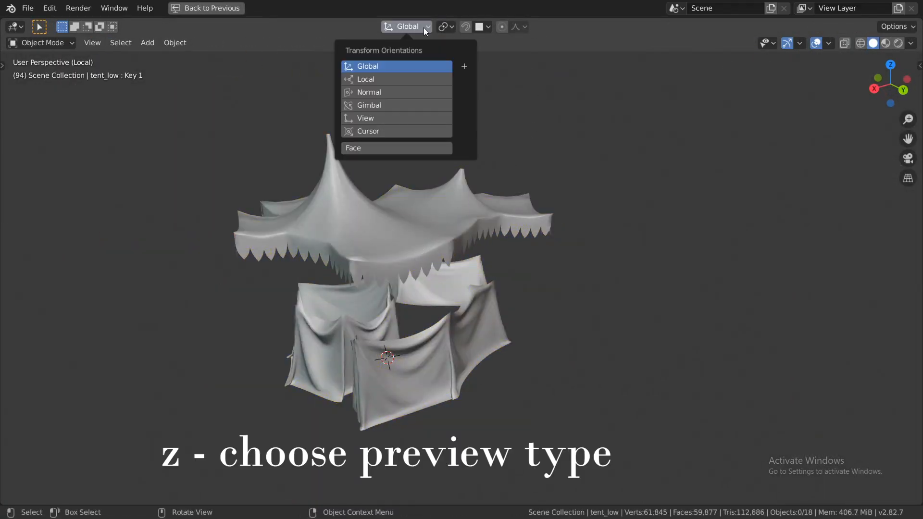
pyautogui.click(885, 44)
pyautogui.moveTo(711, 250); pyautogui.dragTo(426, 319, button='middle')
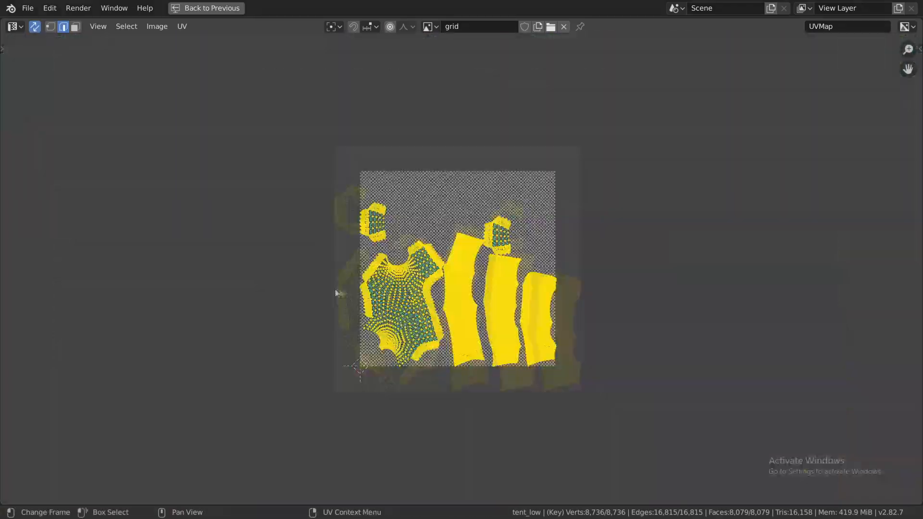
# Scale up all UV islands together, then move the two small roof flaps and the first wall strip toward the tile's upper edge
pyautogui.click(265, 237)
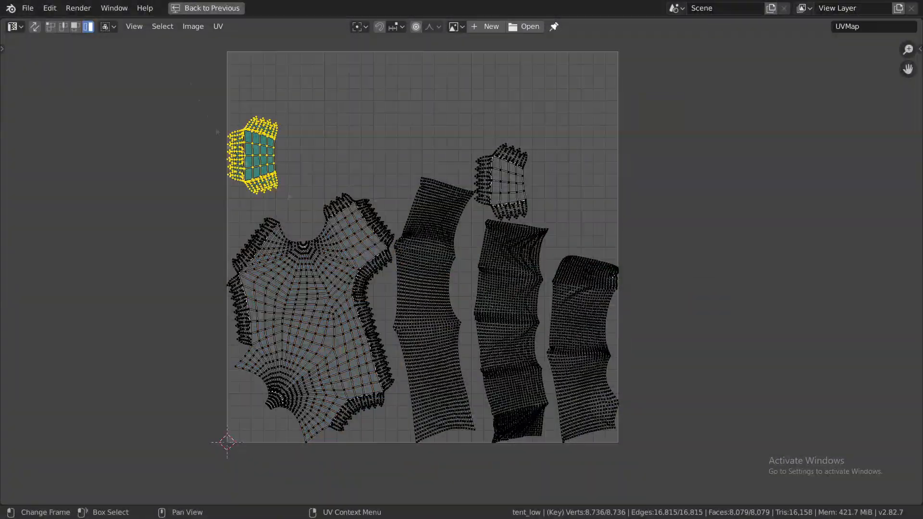
pyautogui.press('a')
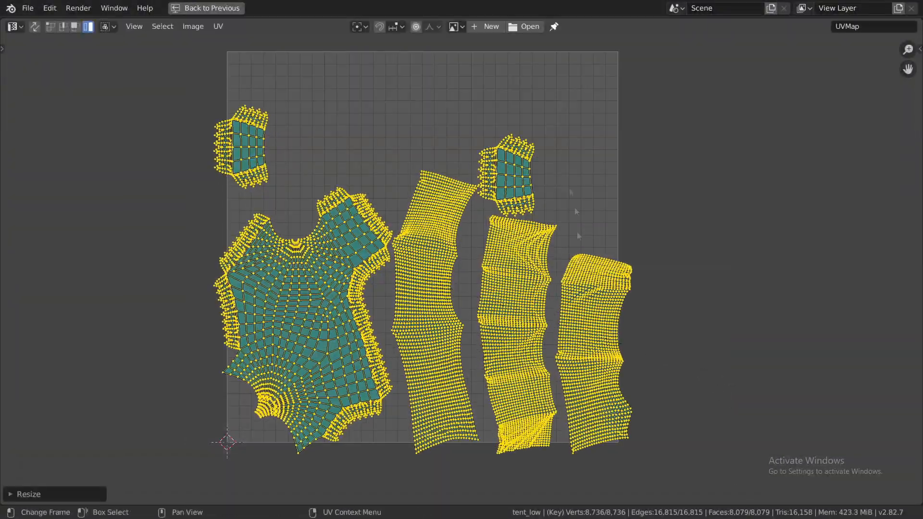
pyautogui.press('g')
pyautogui.click(350, 235)
pyautogui.click(443, 192)
pyautogui.press('g')
pyautogui.click(466, 85)
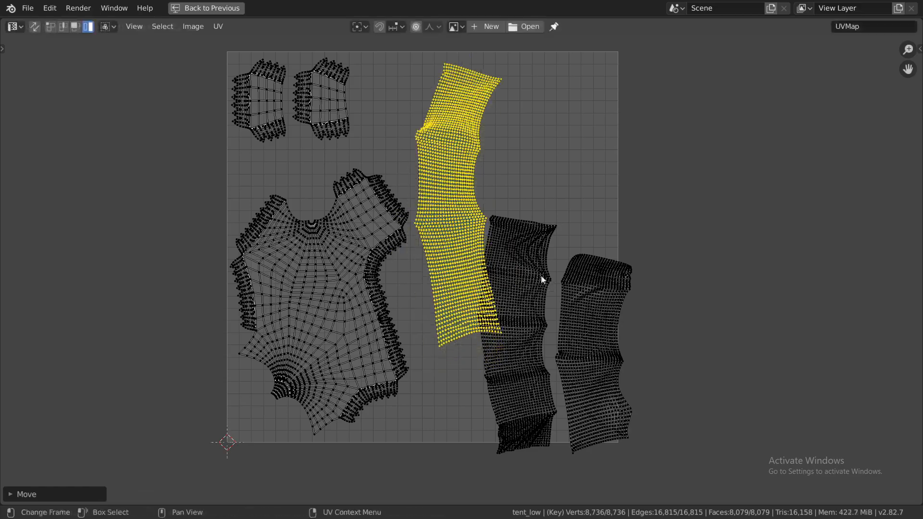
# Move the second wall strip up beside the first and lay the third horizontally along the tile's lower edge
pyautogui.click(547, 278)
pyautogui.press('g')
pyautogui.click(561, 153)
pyautogui.click(593, 337)
pyautogui.click(567, 356)
pyautogui.press('g')
pyautogui.click(573, 388)
# Scale up the two upright wall strips together and reposition them above the horizontal strip
pyautogui.click(462, 231)
pyautogui.keyDown('shift'); pyautogui.click(533, 231); pyautogui.keyUp('shift')
pyautogui.press('s')
pyautogui.click(644, 249)
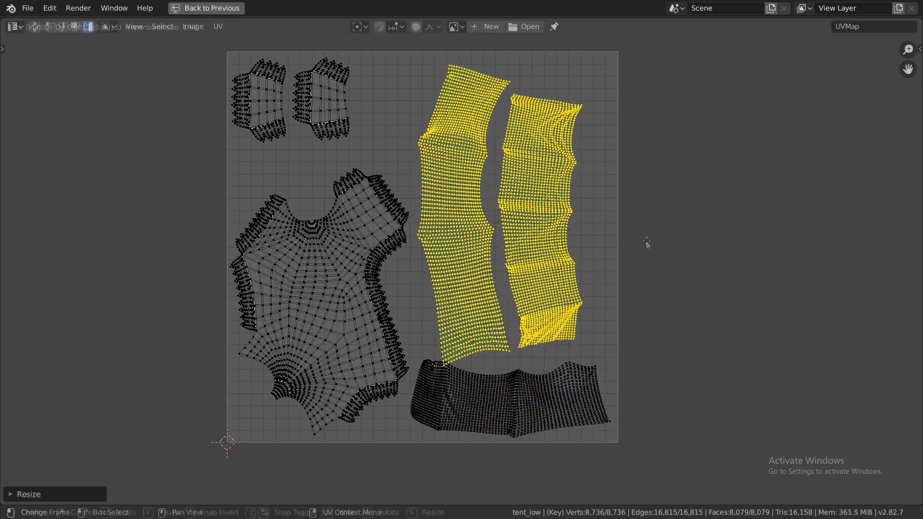
pyautogui.press('g')
pyautogui.click(603, 245)
# Enlarge the horizontal wall strip and fit it into the lower-right corner of the UV tile
pyautogui.click(596, 395)
pyautogui.press('s')
pyautogui.click(644, 393)
pyautogui.press('g')
pyautogui.press('r')
# Move the main roof island toward the upper left of the UV tile and scale it up
pyautogui.click(345, 276)
pyautogui.press('g')
pyautogui.click(347, 252)
pyautogui.press('s')
pyautogui.press('g')
pyautogui.click(515, 203)
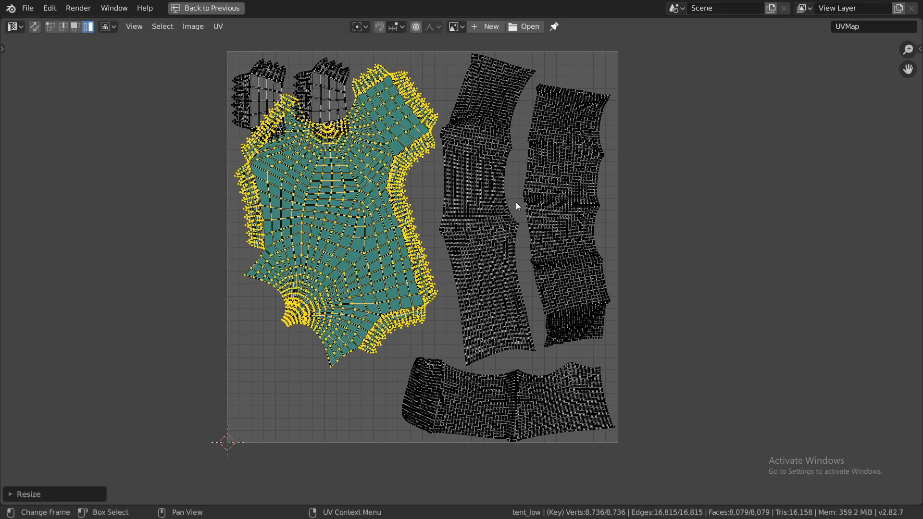
# Move the two small roof flap islands below the main roof island and rotate one of them by a quarter turn
pyautogui.click(321, 91)
pyautogui.press('g')
pyautogui.click(260, 100)
pyautogui.press('r')
pyautogui.press('s')
pyautogui.press('g')
# Nudge the main roof island up, then enlarge the flap island in the tile's lower-left corner and adjust the flap beside it
pyautogui.click(365, 243)
pyautogui.press('g')
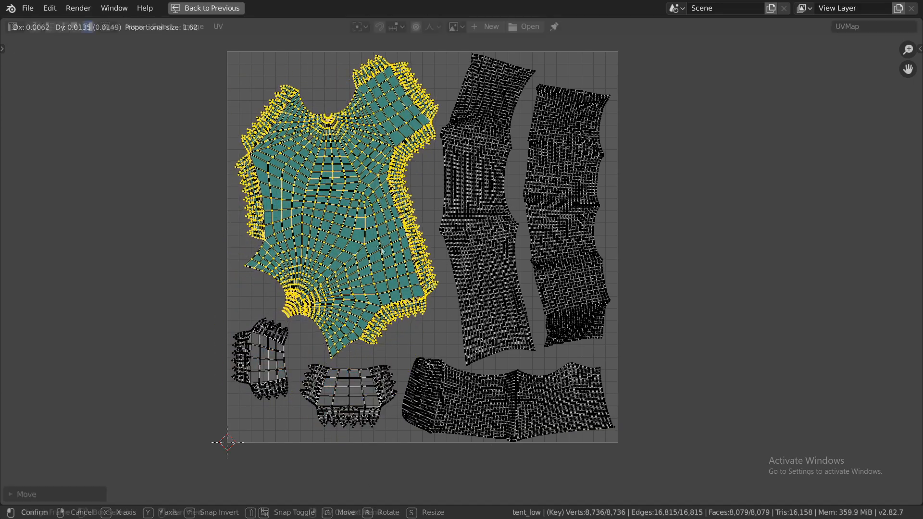
pyautogui.click(269, 361)
pyautogui.press('g')
pyautogui.press('r')
pyautogui.press('s')
pyautogui.click(350, 387)
pyautogui.press('g')
# Enlarge the horizontal wall strip slightly and nudge the main roof island and first upright strip to even out the gaps
pyautogui.click(505, 404)
pyautogui.press('s')
pyautogui.press('g')
pyautogui.click(350, 384)
pyautogui.click(331, 211)
pyautogui.press('g')
pyautogui.click(500, 222)
pyautogui.press('g')
pyautogui.press('s')
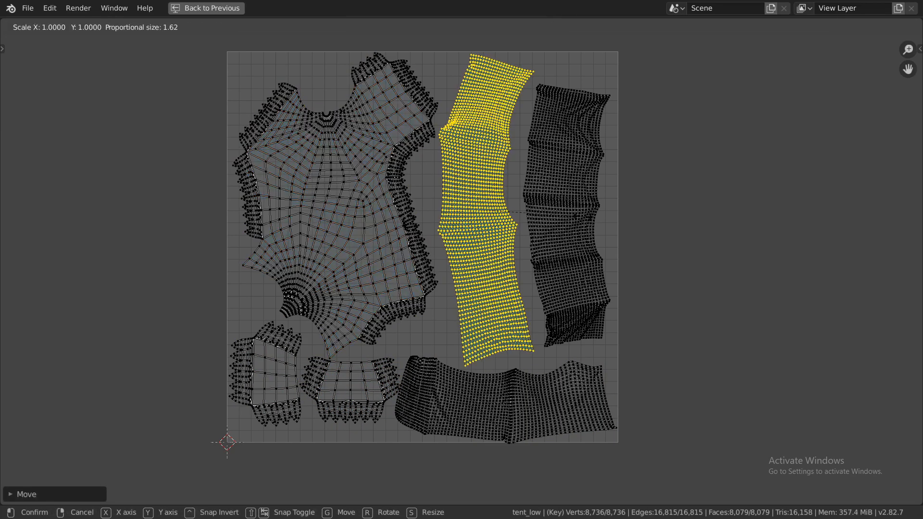
# Scale up the second upright wall strip along the tile's right edge and readjust the neighbouring islands around it
pyautogui.click(581, 215)
pyautogui.press('s')
pyautogui.press('g')
pyautogui.press('s')
pyautogui.press('g')
pyautogui.click(675, 233)
pyautogui.click(483, 212)
pyautogui.press('g')
pyautogui.click(369, 234)
pyautogui.press('g')
pyautogui.click(275, 374)
pyautogui.click(349, 385)
# Box-select every UV island in the tile
pyautogui.scroll(3, 408, 435)
pyautogui.scroll(-7, 465, 249)
pyautogui.press('b')
pyautogui.moveTo(250, 97); pyautogui.dragTo(589, 366)
pyautogui.scroll(3, 463, 288)
pyautogui.hotkey('alt', 'a')
pyautogui.press('b')
pyautogui.moveTo(212, 70); pyautogui.dragTo(579, 450)
# Export the UV layout of tent_low as a 4096 x 4096 PNG image in the Tent City folder
pyautogui.click(218, 26)
pyautogui.click(285, 322)
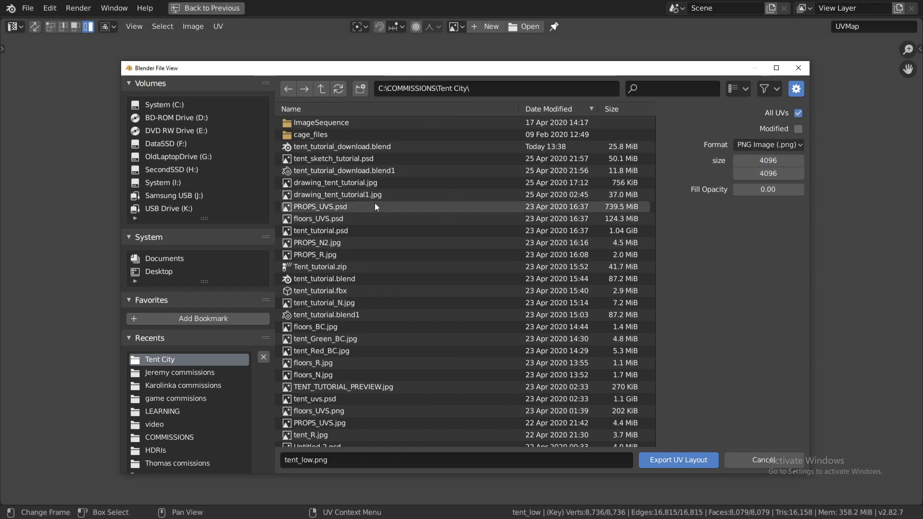
pyautogui.click(310, 460)
pyautogui.click(687, 459)
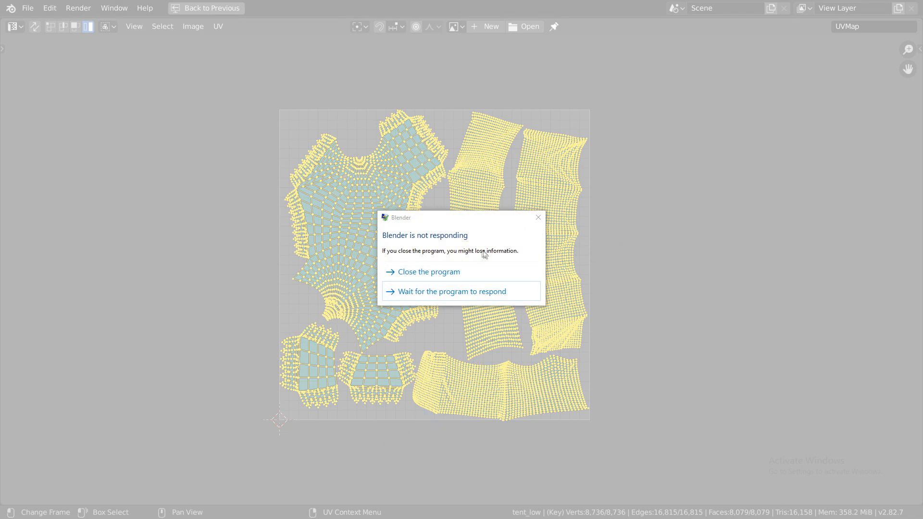
pyautogui.click(519, 286)
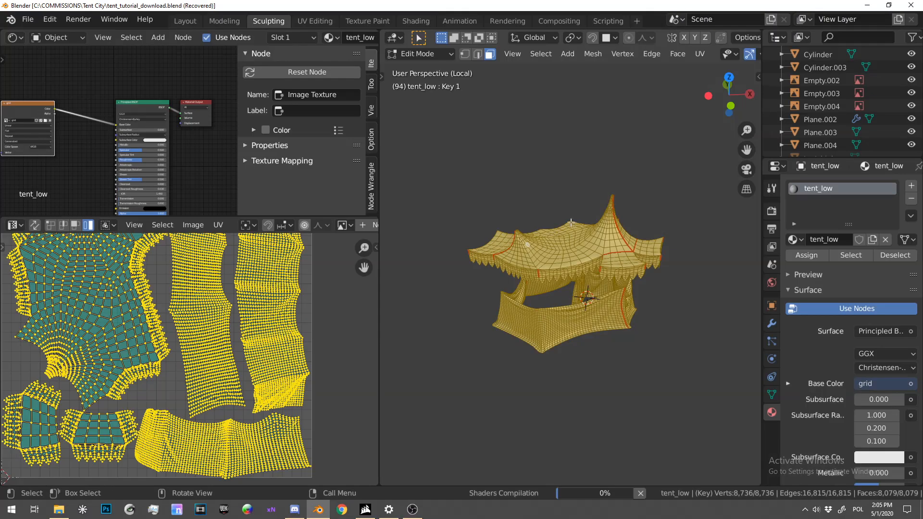
# Return to Object Mode in a maximized viewport with solid shading and leave local view
pyautogui.press('Tab')
pyautogui.hotkey('ctrl', 'space')
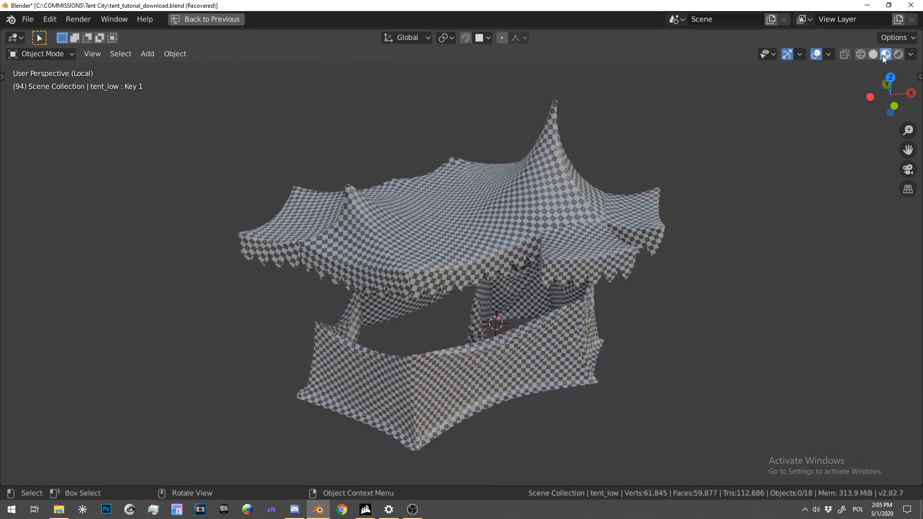
pyautogui.click(873, 54)
pyautogui.press('KP_Divide')
pyautogui.scroll(-3, 497, 210)
pyautogui.moveTo(497, 210); pyautogui.dragTo(378, 153, button='middle')
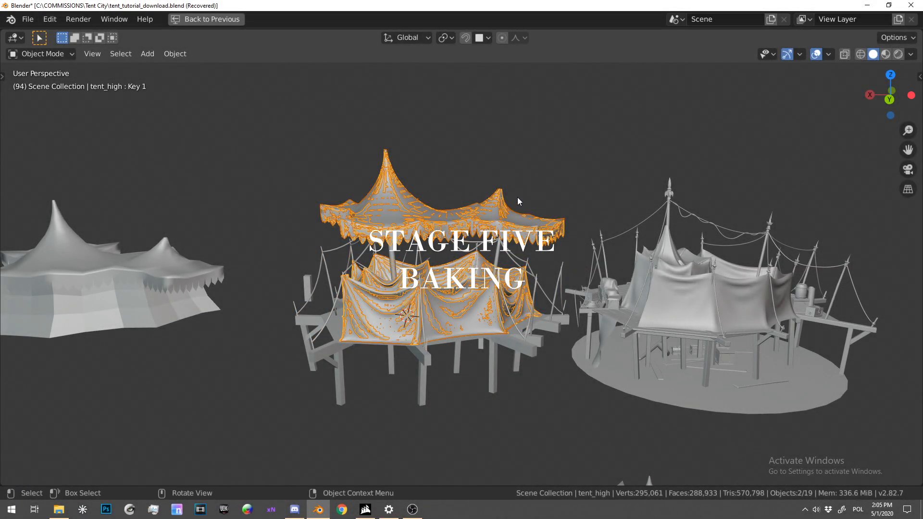
# Isolate tent_high and tent_low in local view, then duplicate tent_low in place and name the copy tent_cage
pyautogui.press('KP_Divide')
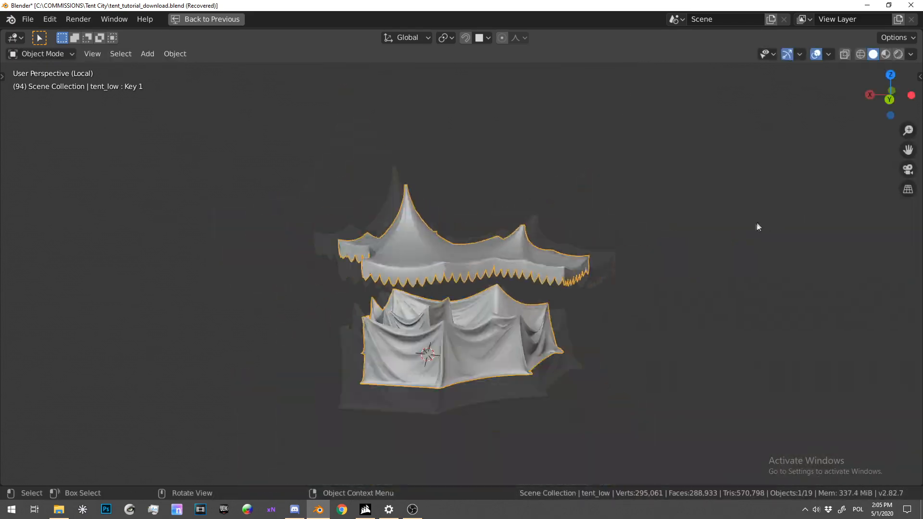
pyautogui.moveTo(756, 223); pyautogui.dragTo(568, 239, button='middle')
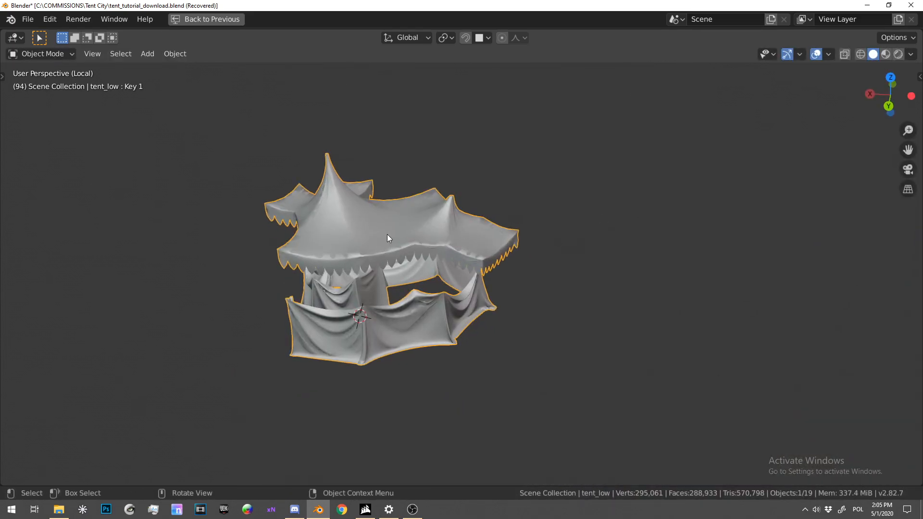
pyautogui.hotkey('shift', 'd')
pyautogui.rightClick(612, 206)
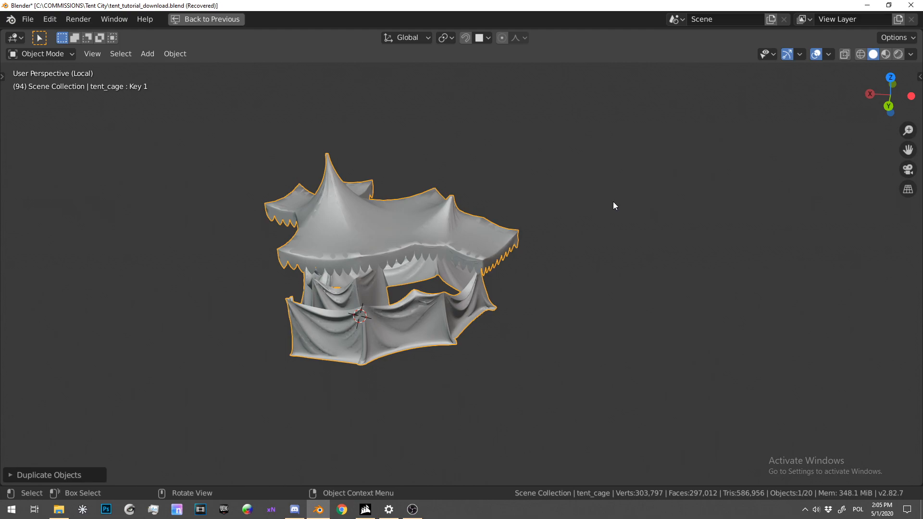
# Inflate the entire tent_cage mesh slightly along its normals with Shrink/Fatten and return to Object Mode
pyautogui.scroll(3, 370, 203)
pyautogui.moveTo(356, 228); pyautogui.dragTo(395, 227, button='middle')
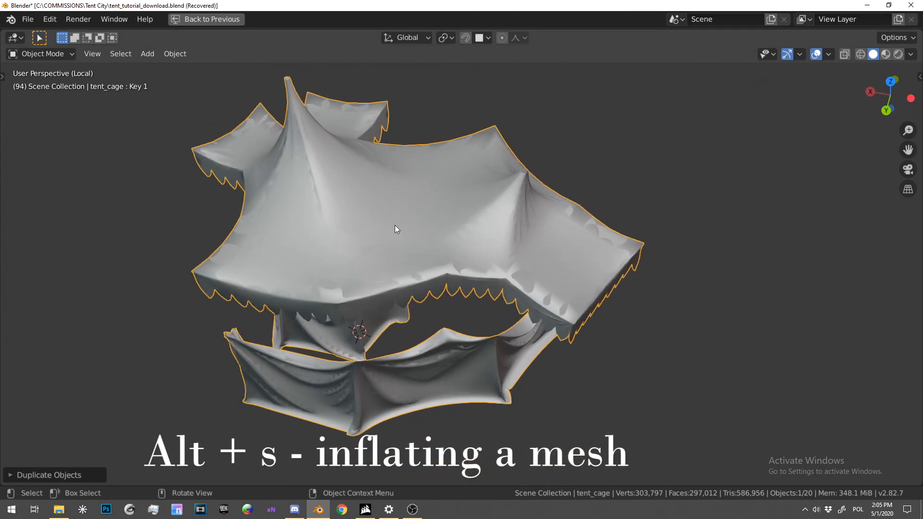
pyautogui.click(486, 218)
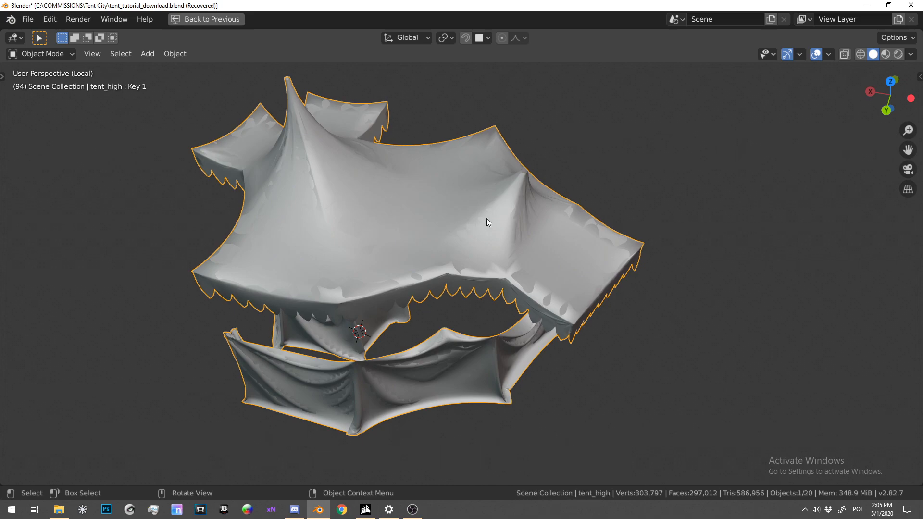
pyautogui.moveTo(487, 219); pyautogui.dragTo(490, 200, button='middle')
pyautogui.click(493, 198)
pyautogui.click(497, 198)
pyautogui.press('Tab')
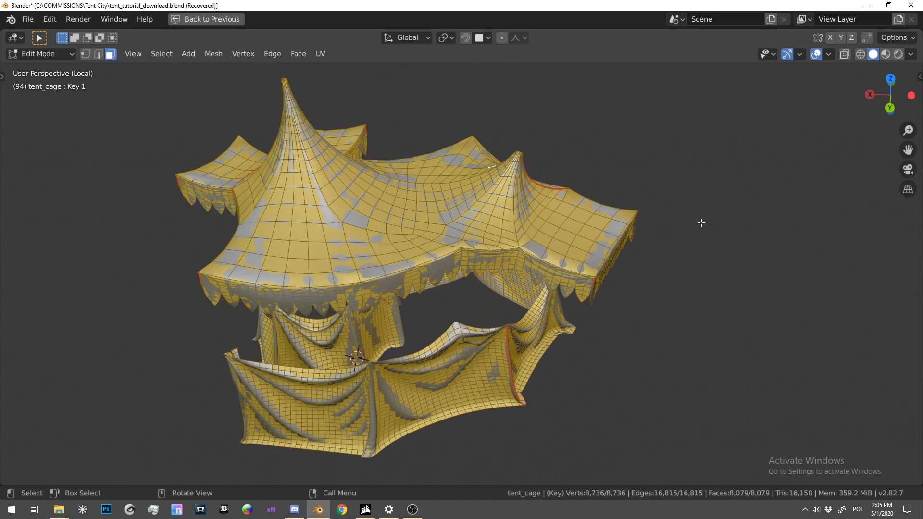
pyautogui.hotkey('alt', 's')
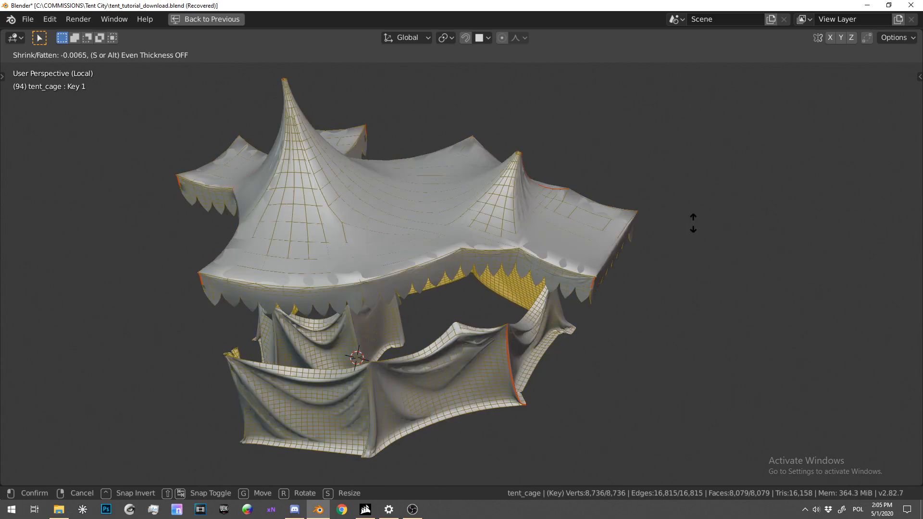
pyautogui.click(696, 219)
pyautogui.moveTo(696, 219); pyautogui.dragTo(596, 214, button='middle')
pyautogui.press('Tab')
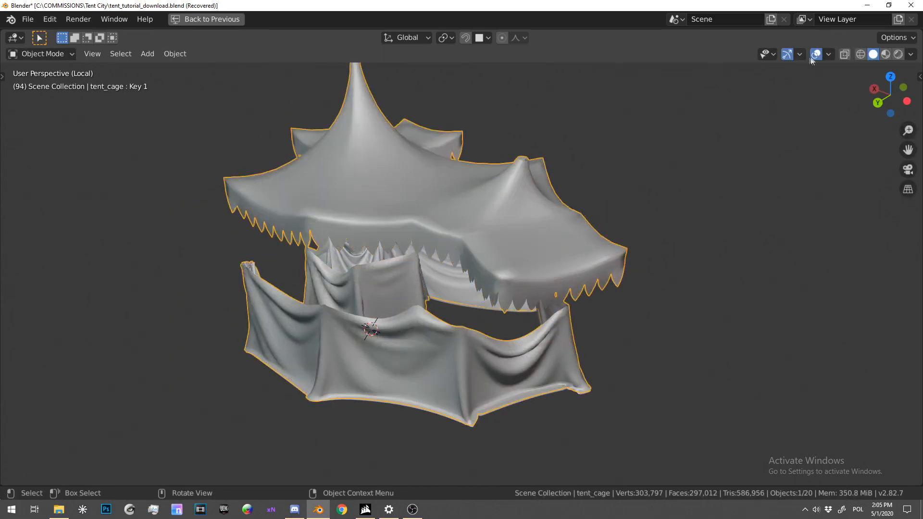
# Examine the face orientation of tent_cage from several sides using the Face Orientation overlay and review the available normals operations
pyautogui.click(828, 54)
pyautogui.click(750, 280)
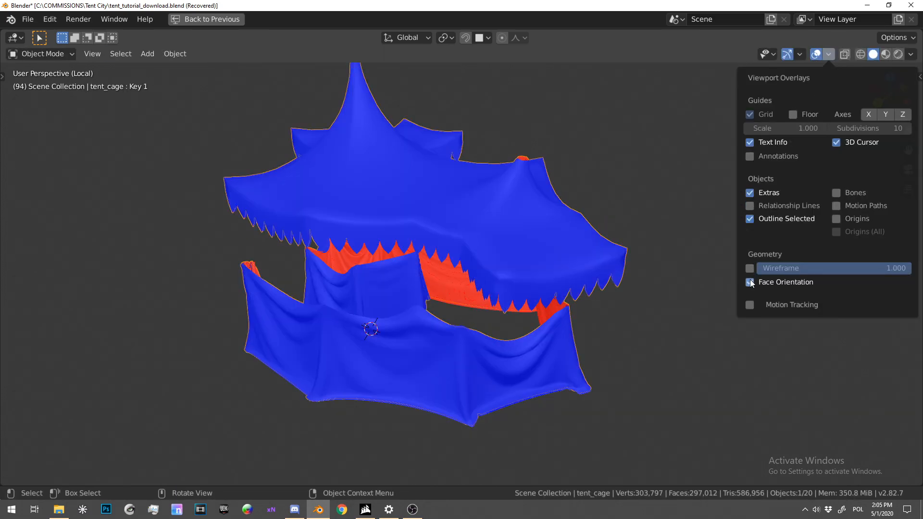
pyautogui.moveTo(670, 270); pyautogui.dragTo(641, 241, button='middle')
pyautogui.press('Tab')
pyautogui.hotkey('alt', 'n')
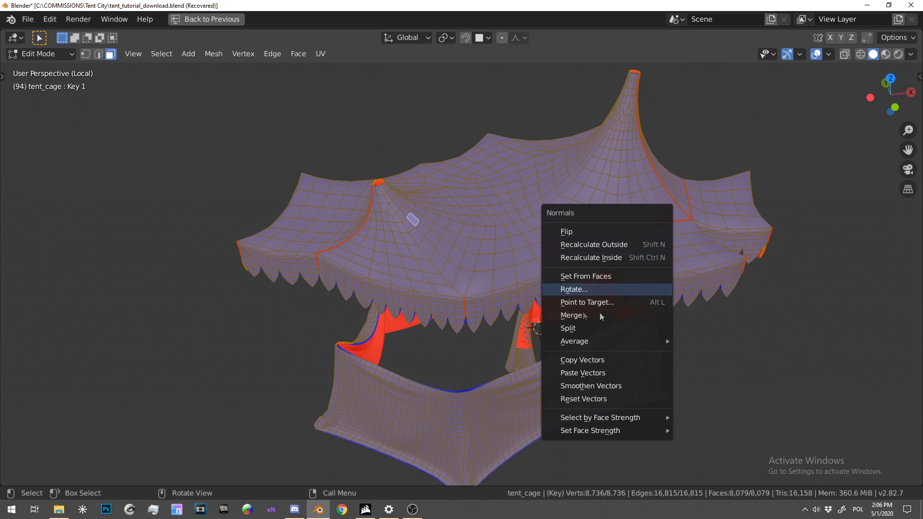
pyautogui.scroll(-4, 618, 166)
pyautogui.hotkey('alt', 'a')
pyautogui.moveTo(512, 160); pyautogui.dragTo(392, 113, button='middle')
pyautogui.scroll(3, 484, 193)
pyautogui.moveTo(526, 206); pyautogui.dragTo(470, 249, button='middle')
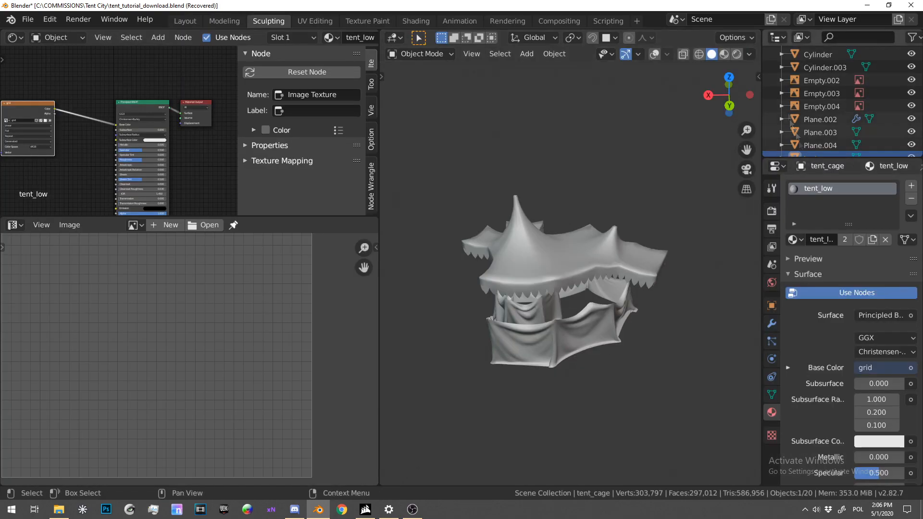
# Return to the full layout, select tent_high and rename its material as high
pyautogui.hotkey('ctrl', 'space')
pyautogui.click(76, 313)
pyautogui.hotkey('ctrl', 'space')
pyautogui.click(795, 240)
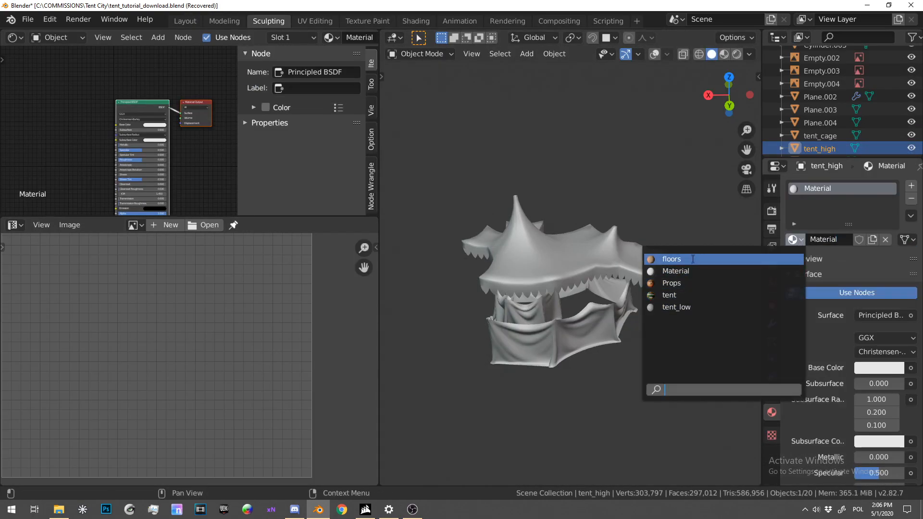
pyautogui.click(795, 240)
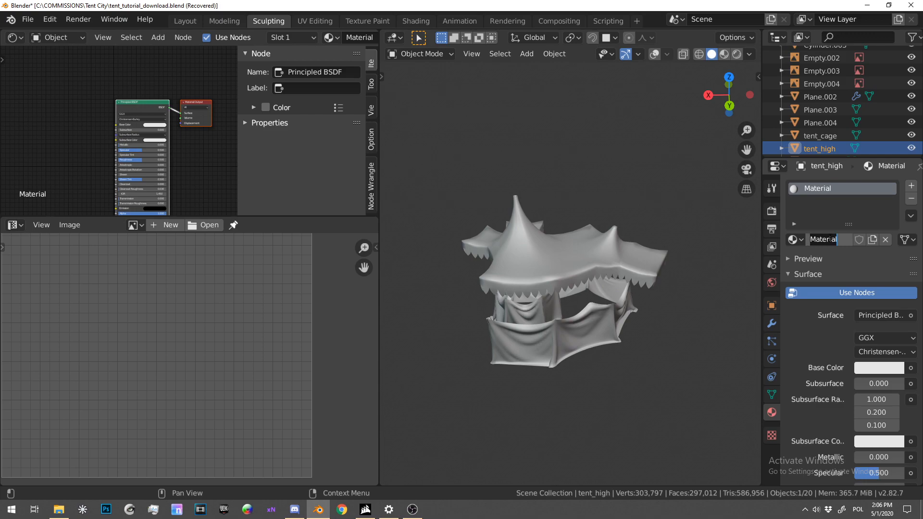
# Add a Geometry node to the high material beside the Principled BSDF
pyautogui.hotkey('ctrl', 'space')
pyautogui.hotkey('shift', 'a')
pyautogui.click(214, 179)
pyautogui.write('ge')
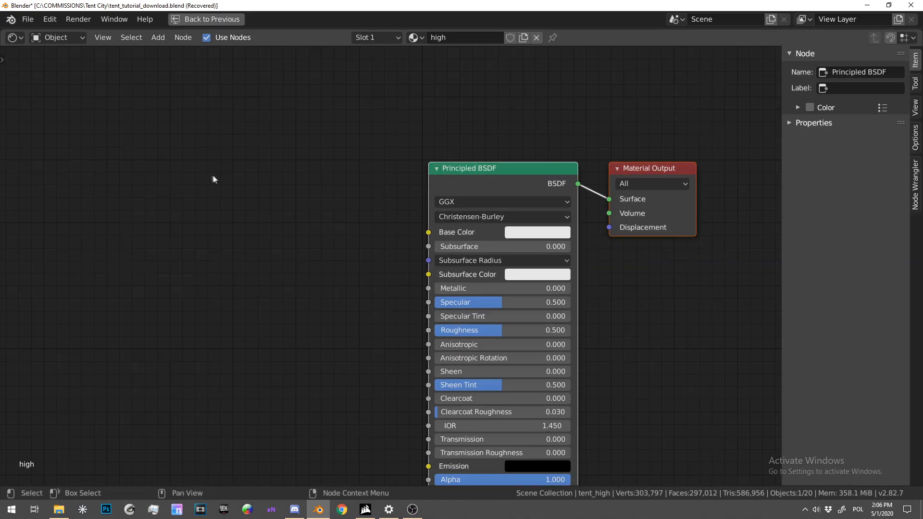
pyautogui.press('Return')
pyautogui.click(214, 268)
# Add a ColorRamp node, linking Geometry Pointiness to its Fac and its Color to the Principled BSDF Base Color
pyautogui.hotkey('shift', 'a')
pyautogui.click(245, 281)
pyautogui.write('colo')
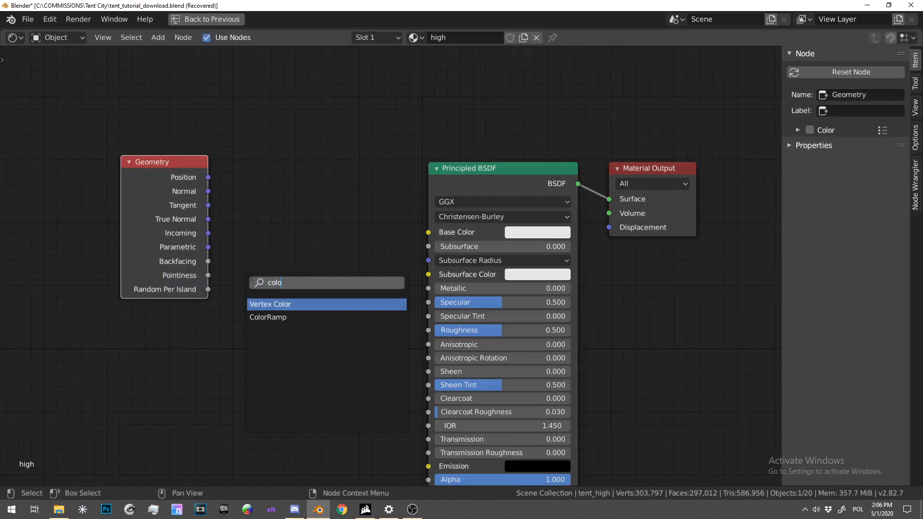
pyautogui.click(257, 317)
pyautogui.click(246, 279)
pyautogui.moveTo(208, 275); pyautogui.dragTo(221, 286)
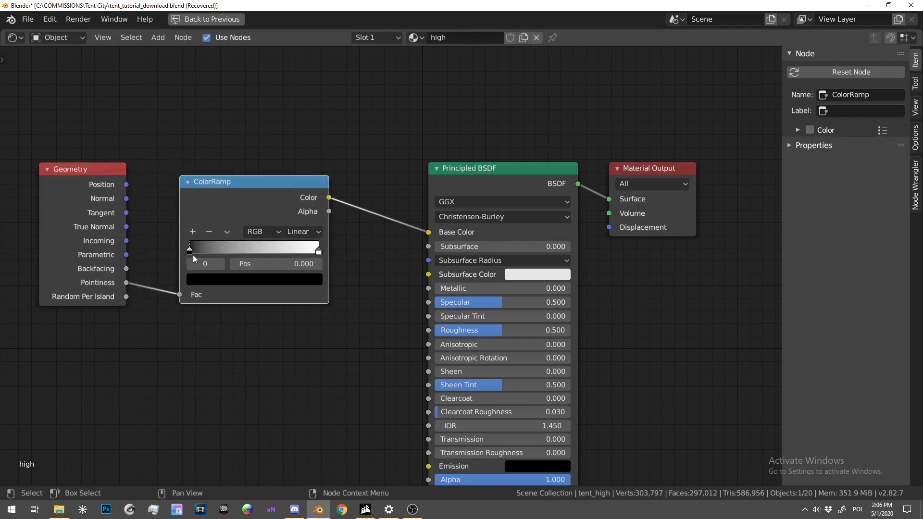
# Tighten the ColorRamp contrast by moving the black stop toward the middle and the white stop to position 0.595
pyautogui.moveTo(205, 250); pyautogui.dragTo(256, 260)
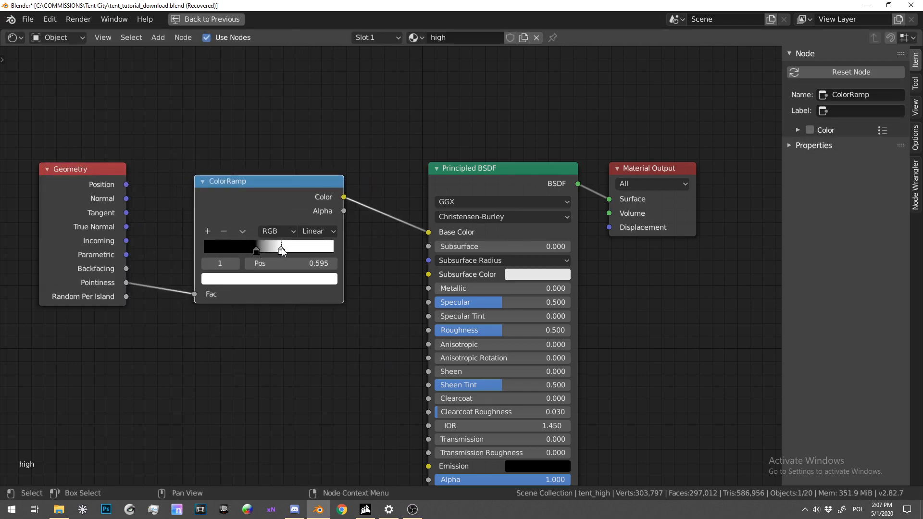
pyautogui.moveTo(408, 128); pyautogui.dragTo(394, 126, button='middle')
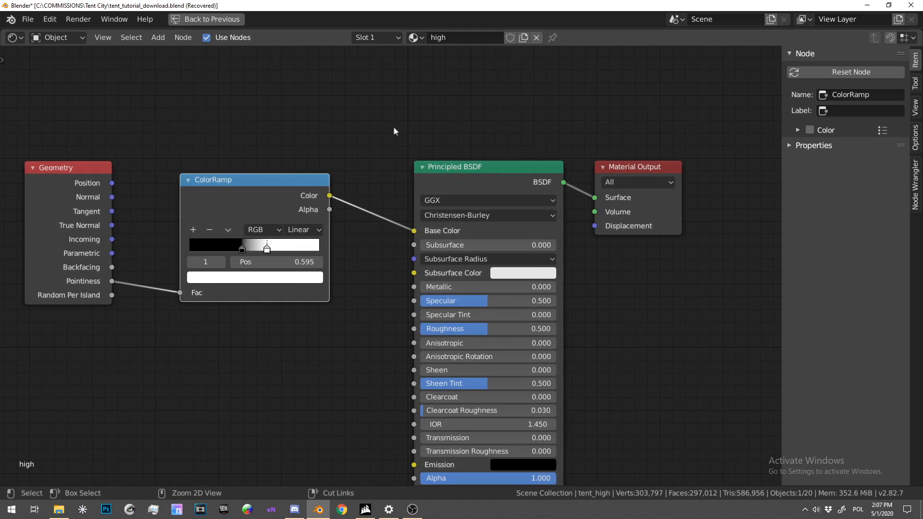
pyautogui.hotkey('ctrl', 'space')
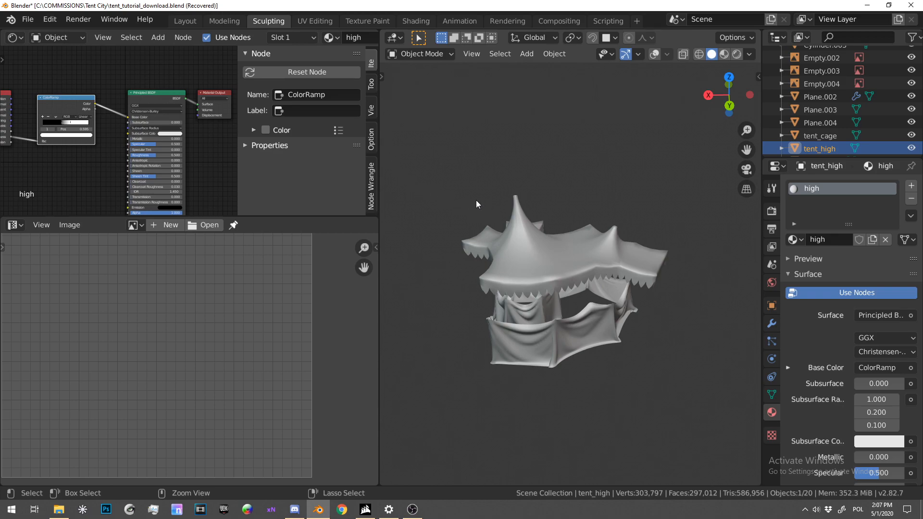
# Turn on the viewport overlays and select tent_high and tent_low together, with tent_low as the active object
pyautogui.scroll(-1, 825, 145)
pyautogui.click(826, 145)
pyautogui.click(823, 134)
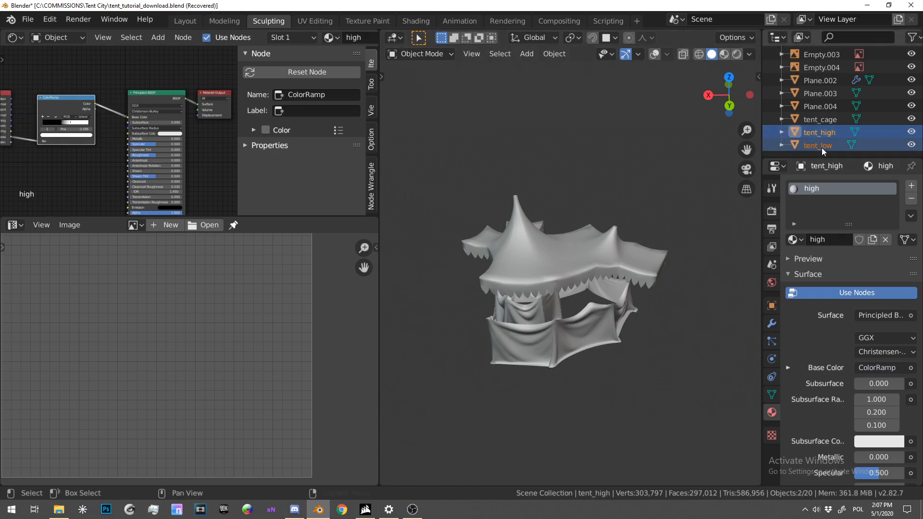
pyautogui.click(570, 258)
pyautogui.moveTo(570, 258); pyautogui.dragTo(562, 256, button='middle')
pyautogui.click(654, 55)
pyautogui.click(666, 55)
pyautogui.click(590, 283)
pyautogui.click(827, 134)
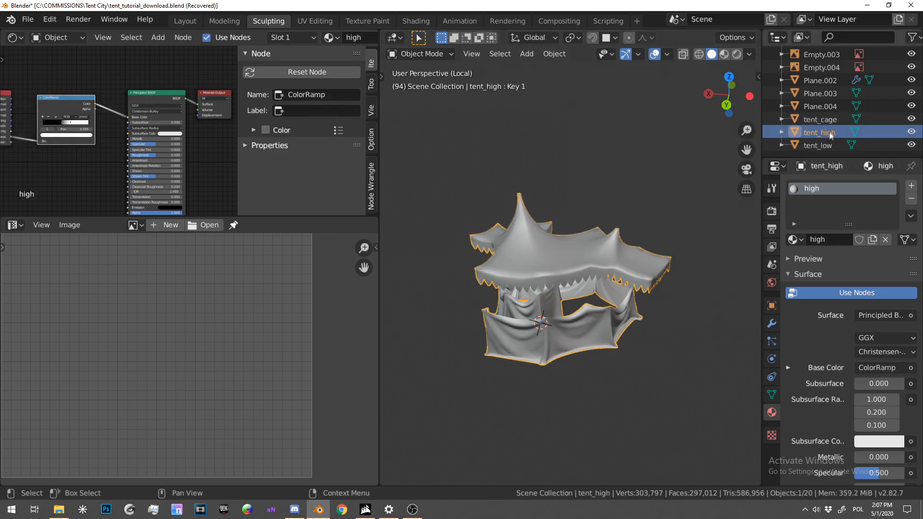
pyautogui.keyDown('ctrl'); pyautogui.click(817, 145); pyautogui.keyUp('ctrl')
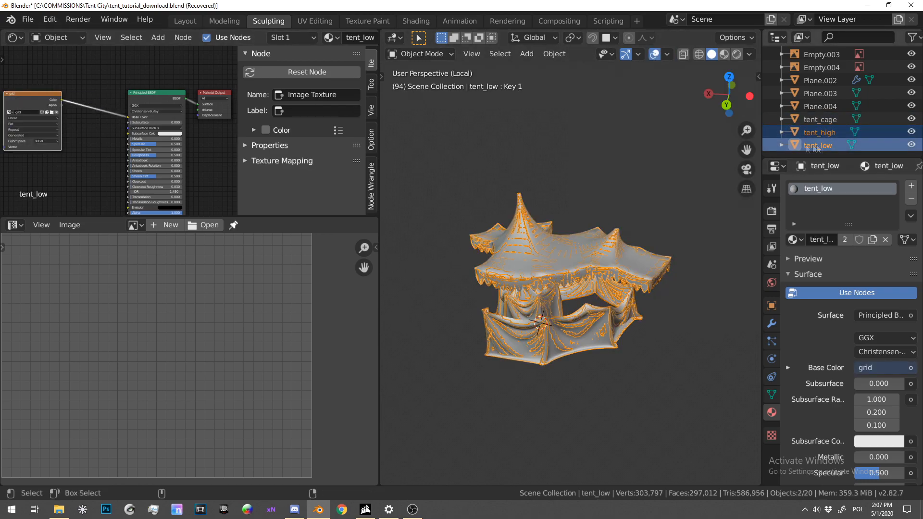
# Disconnect the grid image texture from the Principled BSDF in the tent_low material and leave the texture node selected
pyautogui.moveTo(110, 114); pyautogui.dragTo(103, 116)
pyautogui.scroll(3, 81, 119)
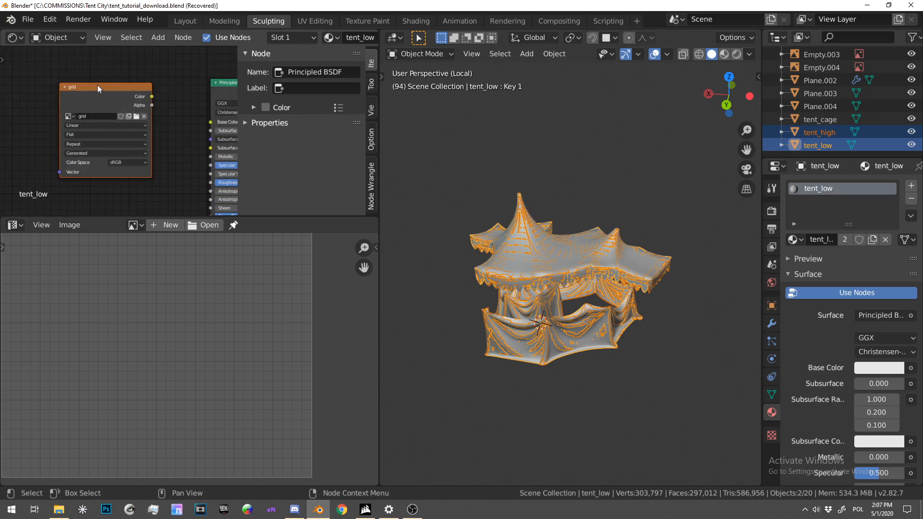
pyautogui.moveTo(98, 89); pyautogui.dragTo(103, 98)
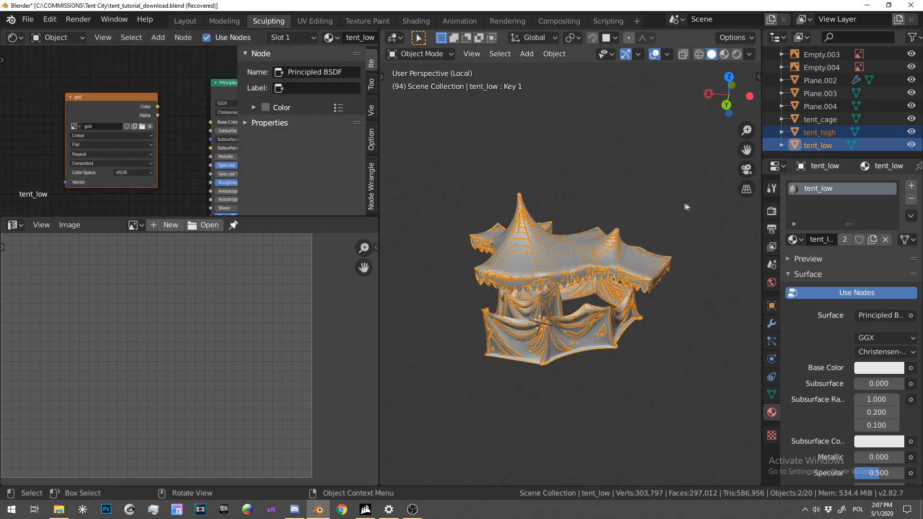
# Switch the render engine to Cycles and bring up its bake settings
pyautogui.click(770, 210)
pyautogui.click(859, 187)
pyautogui.click(857, 228)
pyautogui.scroll(-3, 855, 333)
pyautogui.click(843, 373)
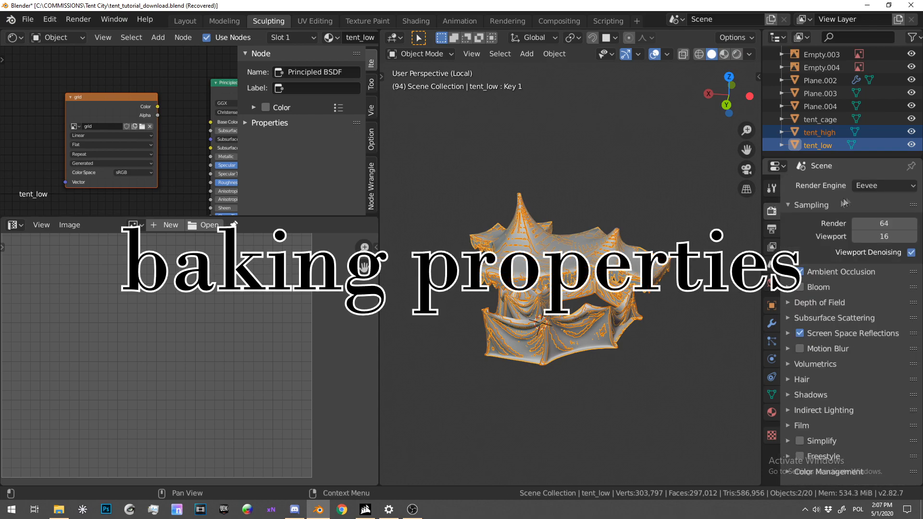
pyautogui.click(855, 229)
pyautogui.scroll(-3, 855, 332)
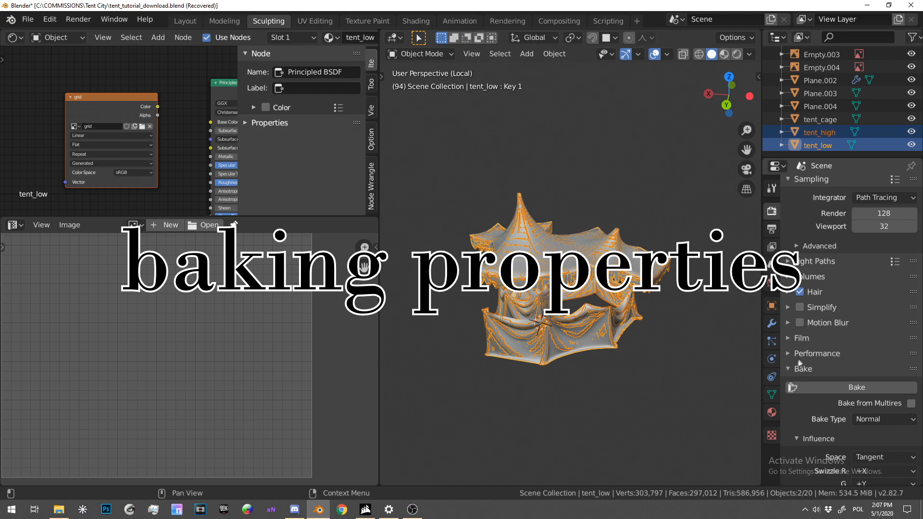
pyautogui.click(840, 378)
pyautogui.click(789, 427)
pyautogui.scroll(-11, 837, 408)
# Set up a Normal bake from selected to active, using tent_cage as the cage object
pyautogui.click(888, 261)
pyautogui.click(888, 261)
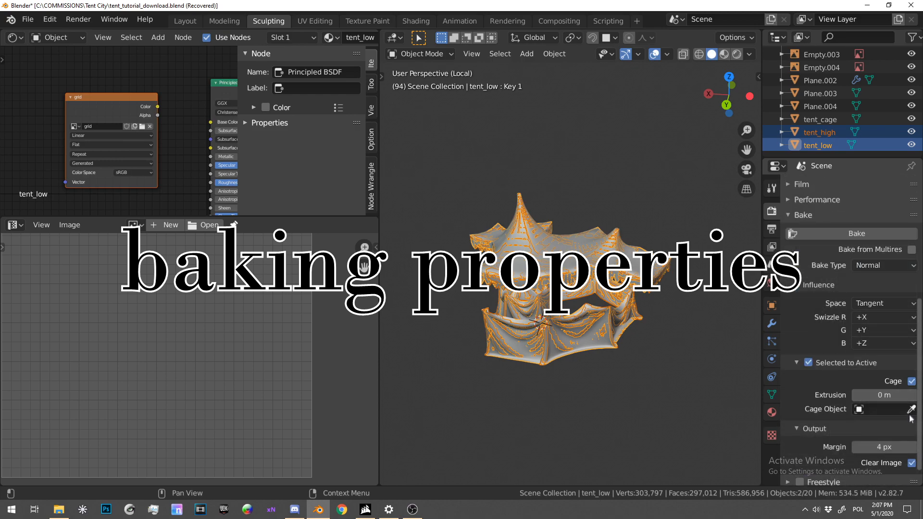
pyautogui.click(887, 409)
pyautogui.scroll(-4, 817, 336)
pyautogui.click(794, 326)
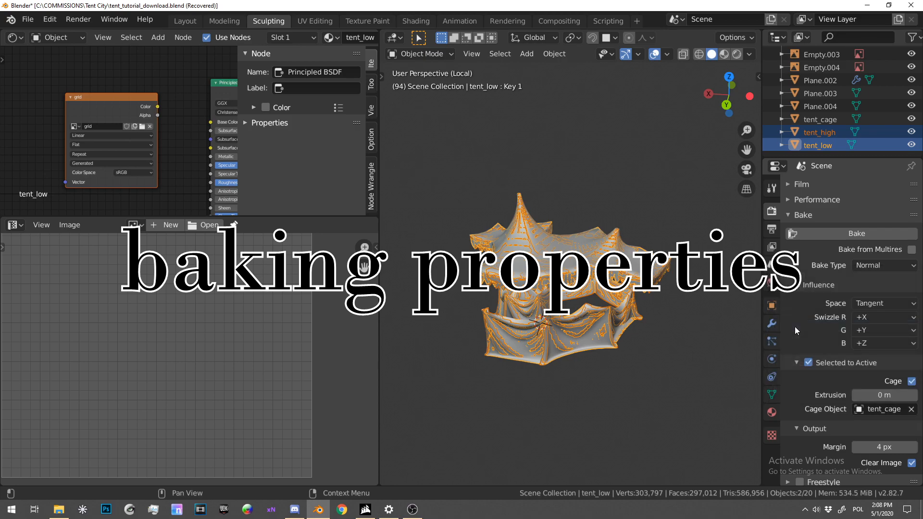
# Bake the normal map into the grid image and inspect the result enlarged
pyautogui.click(846, 234)
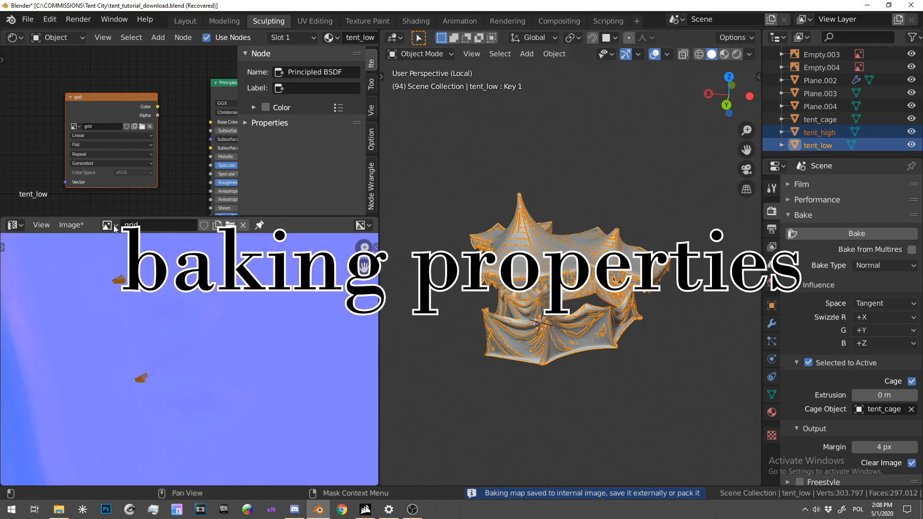
pyautogui.hotkey('ctrl', 'space')
pyautogui.scroll(3, 384, 266)
pyautogui.hotkey('ctrl', 'space')
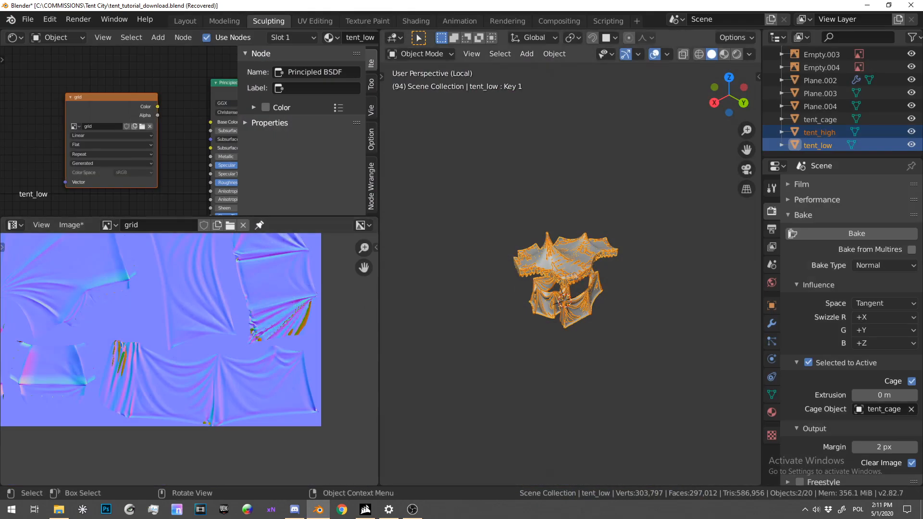
# Save the baked normal map as a PNG image in the Tent City folder
pyautogui.click(71, 225)
pyautogui.click(86, 358)
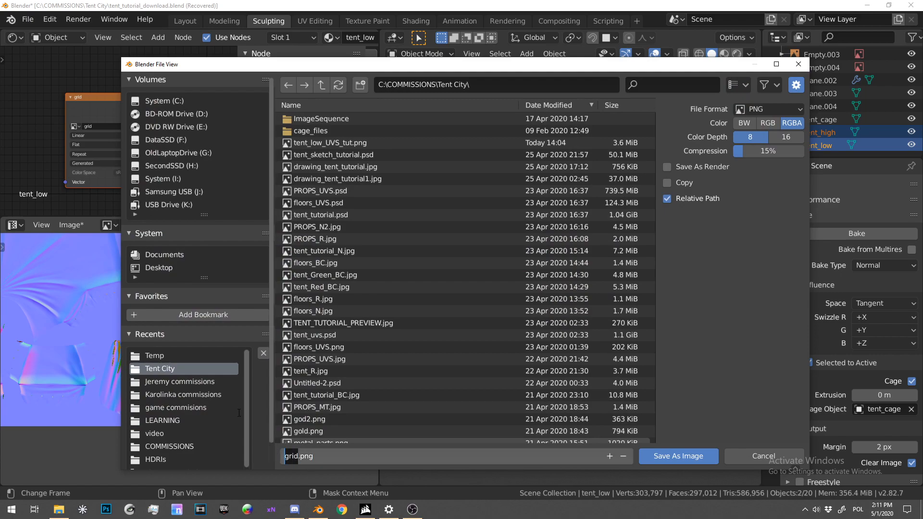
pyautogui.press('Return')
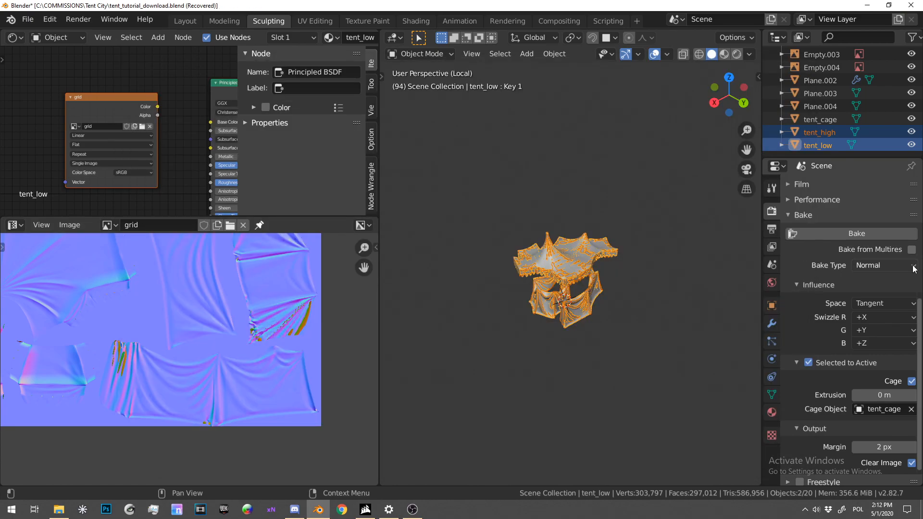
# Bake a Diffuse map with only the Color contribution into the grid image and save it as an image file
pyautogui.click(912, 266)
pyautogui.click(828, 363)
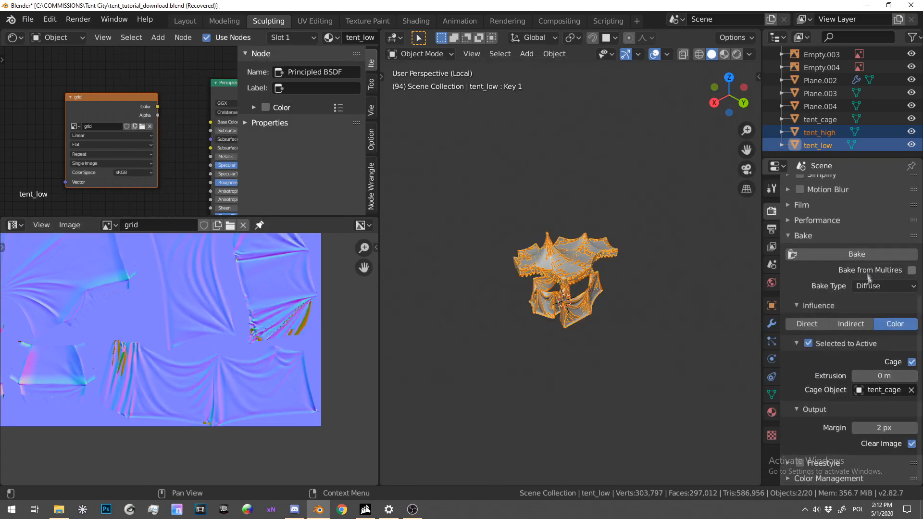
pyautogui.click(856, 253)
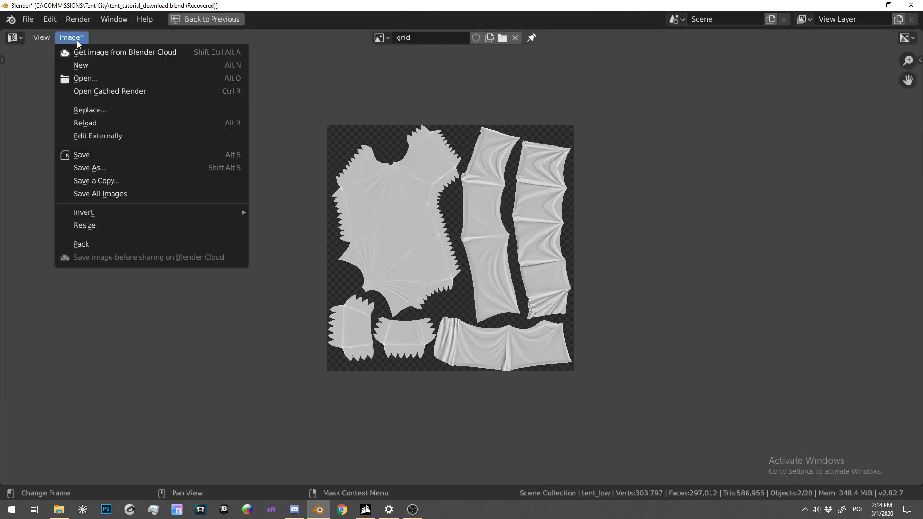
pyautogui.click(119, 167)
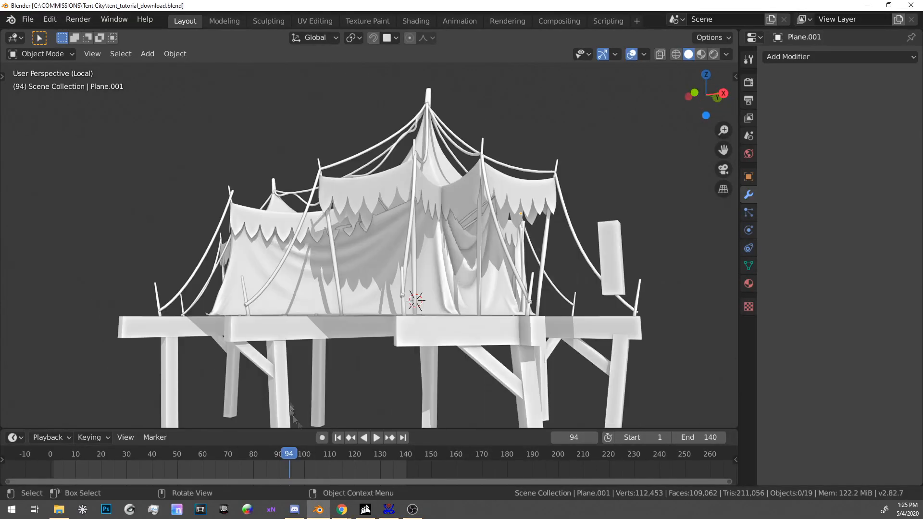
# In front view, add a cube, move it into the empty space beside the tent and snap the 3D cursor to it
pyautogui.press('KP_1')
pyautogui.scroll(4, 444, 211)
pyautogui.hotkey('shift', 'a')
pyautogui.click(284, 262)
pyautogui.scroll(-4, 264, 252)
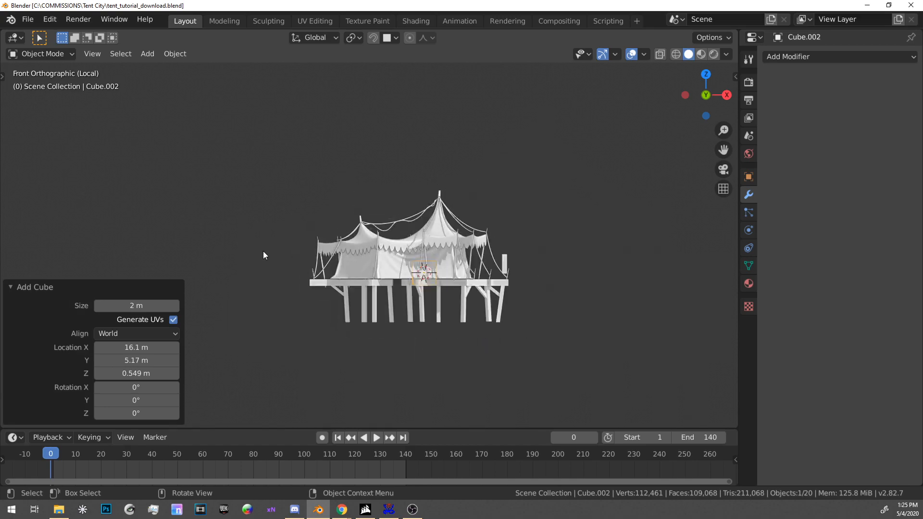
pyautogui.scroll(1, 432, 264)
pyautogui.press('g')
pyautogui.click(273, 239)
pyautogui.scroll(2, 364, 227)
pyautogui.keyDown('shift'); pyautogui.moveTo(272, 239); pyautogui.dragTo(356, 285, button='middle'); pyautogui.keyUp('shift')
pyautogui.hotkey('shift', 's')
# Delete the placement cube and add a new cube at the 3D cursor
pyautogui.press('Delete')
pyautogui.hotkey('shift', 'a')
pyautogui.click(380, 253)
# In Edit Mode, scale the cube down and stretch it by 8.625 along Z into a thin vertical post
pyautogui.press('KP_7')
pyautogui.press('Tab')
pyautogui.press('s')
pyautogui.click(325, 293)
pyautogui.press('KP_1')
pyautogui.press('s')
pyautogui.press('z')
pyautogui.click(401, 80)
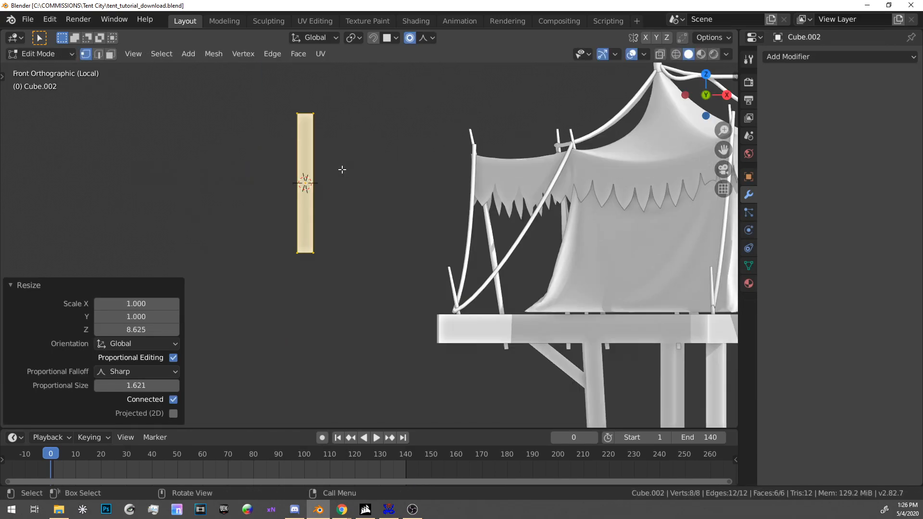
# Reposition the post mesh beside the tent and adjust its overall scale
pyautogui.press('g')
pyautogui.click(338, 223)
pyautogui.press('s')
pyautogui.click(383, 174)
# Select the post's top vertices through the mesh and raise them along Z to lengthen the post
pyautogui.keyDown('shift'); pyautogui.moveTo(382, 175); pyautogui.dragTo(398, 233, button='middle'); pyautogui.keyUp('shift')
pyautogui.hotkey('alt', 'z')
pyautogui.moveTo(296, 150); pyautogui.dragTo(384, 197)
pyautogui.press('g')
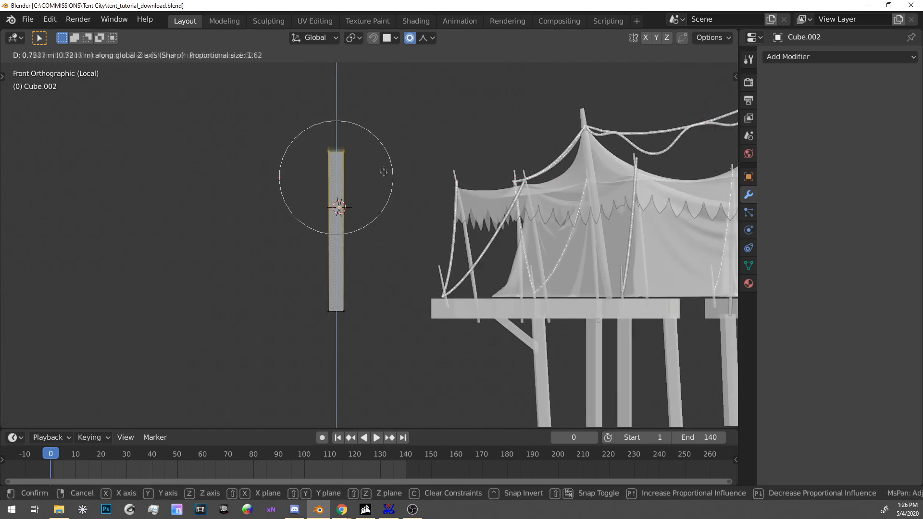
pyautogui.click(382, 165)
pyautogui.moveTo(382, 165); pyautogui.dragTo(378, 146, button='middle')
# Select the whole post and bevel its edges
pyautogui.press('a')
pyautogui.hotkey('ctrl', 'b')
pyautogui.click(398, 153)
pyautogui.moveTo(384, 192)
pyautogui.mouseDown(button='middle')
pyautogui.moveTo(360, 181)
pyautogui.moveTo(353, 206)
pyautogui.moveTo(324, 175)
pyautogui.moveTo(332, 120)
pyautogui.mouseUp(button='middle')
pyautogui.hotkey('alt', 'z')
pyautogui.press('Tab')
pyautogui.scroll(2, 353, 206)
# Mark seams on the edge loops around both ends of the post and on one lengthwise edge
pyautogui.press('Tab')
pyautogui.click(329, 147)
pyautogui.keyDown('alt'); pyautogui.keyDown('shift'); pyautogui.click(330, 135); pyautogui.keyUp('shift'); pyautogui.keyUp('alt')
pyautogui.hotkey('shift', 'z')
pyautogui.keyDown('alt'); pyautogui.keyDown('shift'); pyautogui.click(336, 315); pyautogui.keyUp('shift'); pyautogui.keyUp('alt')
pyautogui.scroll(-3, 338, 308)
pyautogui.moveTo(343, 250); pyautogui.dragTo(381, 289, button='middle')
pyautogui.hotkey('ctrl', 'e')
pyautogui.click(372, 325)
pyautogui.hotkey('shift', 'z')
pyautogui.press('KP_1')
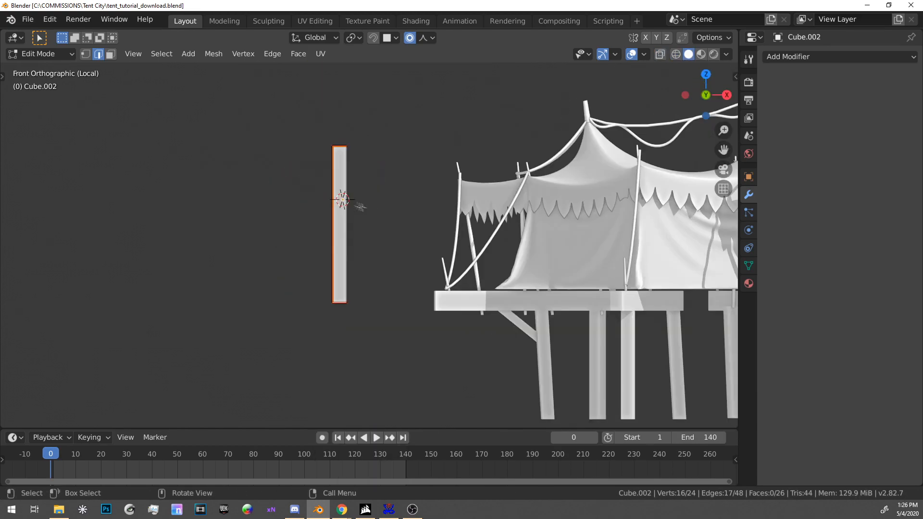
# Return to Object Mode and apply the post's transforms
pyautogui.press('Tab')
pyautogui.rightClick(347, 244)
pyautogui.press('Escape')
pyautogui.hotkey('ctrl', 'a')
pyautogui.click(409, 191)
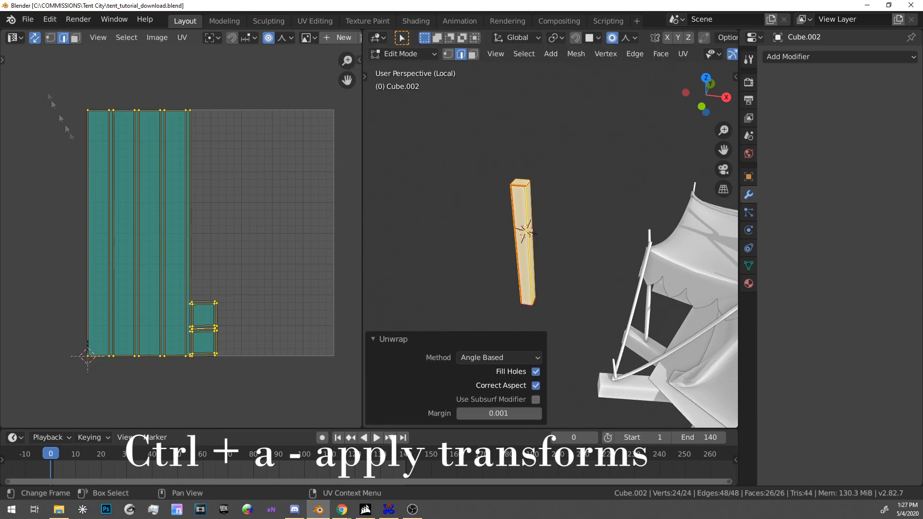
# Change the UV editor's pivot point mode and scale the post's unwrapped UV islands
pyautogui.click(210, 37)
pyautogui.click(237, 81)
pyautogui.press('s')
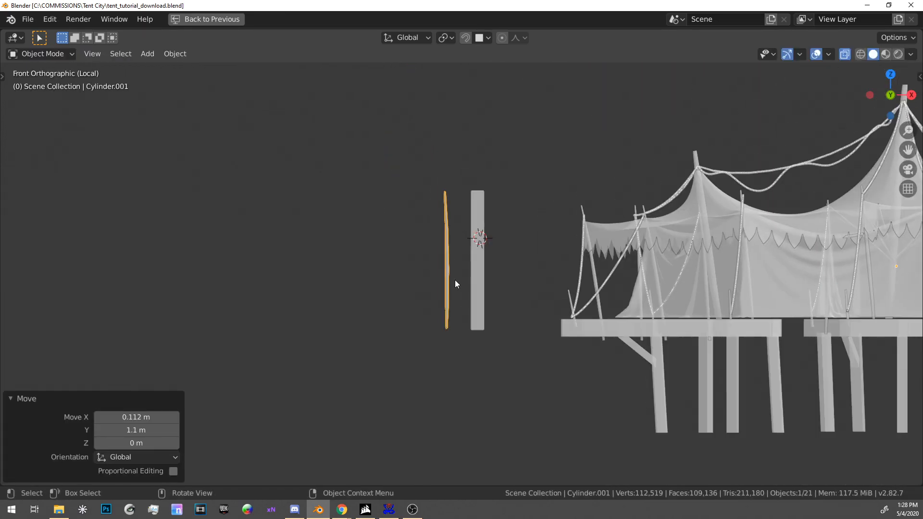
# In front view, add a loop cut near one end of the thick pole
pyautogui.scroll(2, 455, 281)
pyautogui.press('Tab')
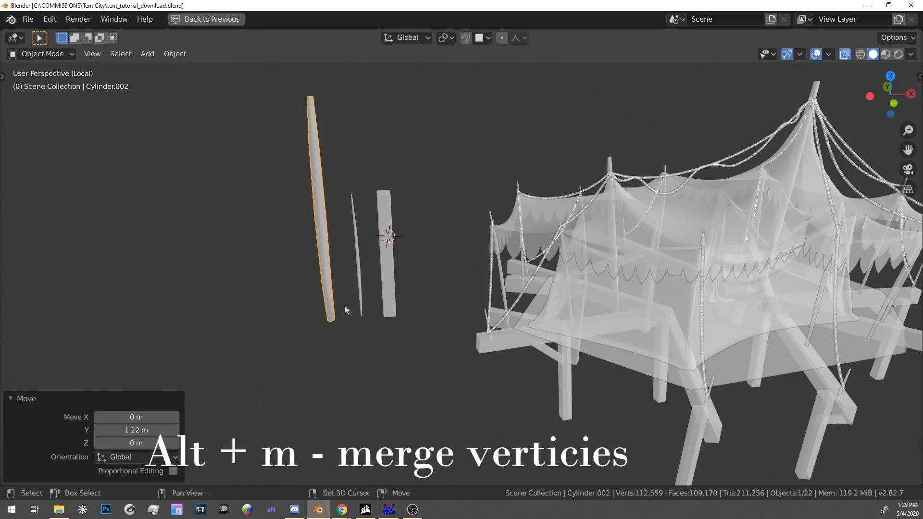
pyautogui.click(359, 297)
pyautogui.press('Tab')
pyautogui.scroll(4, 361, 258)
pyautogui.press('Tab')
pyautogui.click(400, 234)
pyautogui.press('Tab')
pyautogui.press('KP_1')
pyautogui.scroll(6, 418, 243)
pyautogui.hotkey('ctrl', 'r')
pyautogui.click(423, 269)
# Merge the thick pole's end vertices into a single point and adjust the mesh along X
pyautogui.moveTo(399, 239); pyautogui.dragTo(488, 257)
pyautogui.hotkey('alt', 'm')
pyautogui.press('g')
pyautogui.press('x')
pyautogui.moveTo(399, 259); pyautogui.dragTo(442, 279)
pyautogui.press('Tab')
pyautogui.scroll(-4, 472, 274)
pyautogui.keyDown('shift'); pyautogui.moveTo(472, 274); pyautogui.dragTo(463, 319, button='middle'); pyautogui.keyUp('shift')
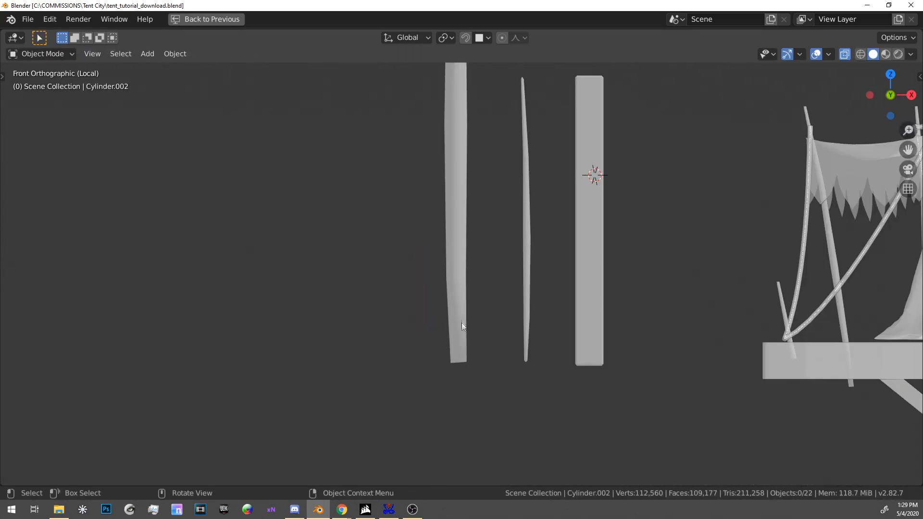
# Select the vertices at the thick pole's lower end, merge them and reposition the merged point
pyautogui.scroll(4, 463, 319)
pyautogui.press('Tab')
pyautogui.moveTo(379, 310); pyautogui.dragTo(447, 343)
pyautogui.click(460, 358)
pyautogui.hotkey('alt', 'm')
pyautogui.press('g')
pyautogui.press('Tab')
# Inset the centre of the thick pole's lower end, merge the inset ring into one vertex and reposition it
pyautogui.scroll(-4, 468, 365)
pyautogui.moveTo(468, 365); pyautogui.dragTo(463, 311, button='middle')
pyautogui.press('Tab')
pyautogui.keyDown('alt'); pyautogui.click(327, 192); pyautogui.keyUp('alt')
pyautogui.hotkey('alt', 'z')
pyautogui.moveTo(343, 189); pyautogui.dragTo(365, 120, button='middle')
pyautogui.keyDown('shift'); pyautogui.moveTo(365, 264); pyautogui.dragTo(346, 239, button='middle'); pyautogui.keyUp('shift')
pyautogui.scroll(-3, 351, 250)
pyautogui.keyDown('alt'); pyautogui.keyDown('shift'); pyautogui.click(350, 278); pyautogui.keyUp('shift'); pyautogui.keyUp('alt')
pyautogui.keyDown('alt'); pyautogui.click(332, 315); pyautogui.keyUp('alt')
pyautogui.moveTo(332, 316); pyautogui.dragTo(339, 322, button='middle')
pyautogui.press('i')
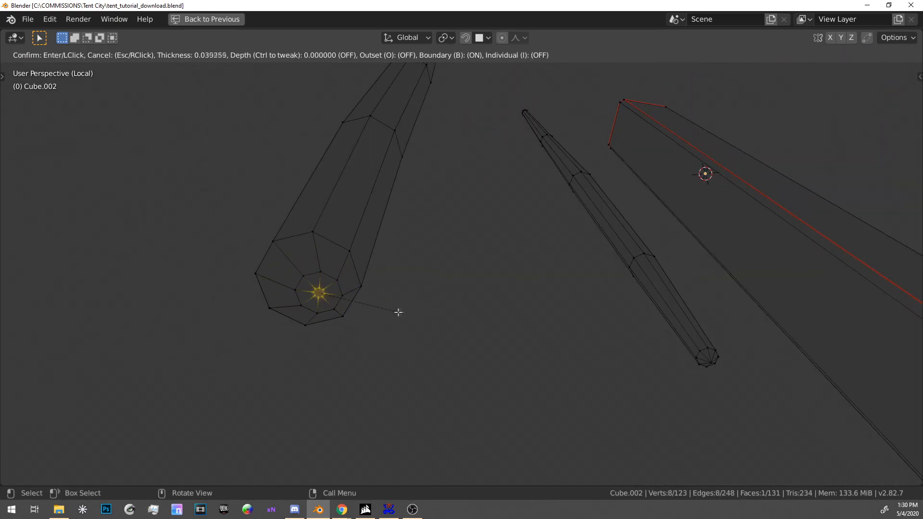
pyautogui.click(399, 313)
pyautogui.hotkey('alt', 'm')
pyautogui.click(400, 313)
pyautogui.moveTo(400, 313); pyautogui.dragTo(404, 331, button='middle')
pyautogui.click(513, 324)
pyautogui.scroll(-3, 552, 297)
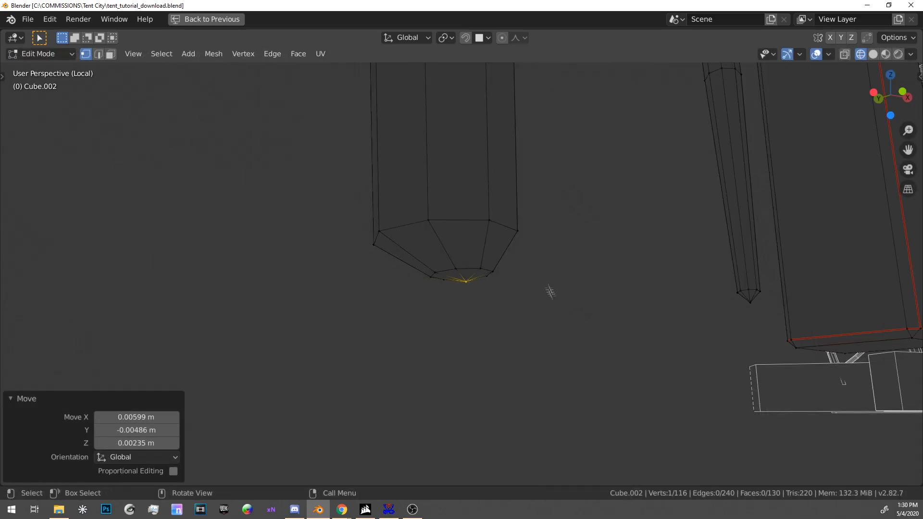
# Select the thick pole's edge loops around its end and along its length and mark them as seams
pyautogui.moveTo(552, 297); pyautogui.dragTo(522, 283, button='middle')
pyautogui.press('2')
pyautogui.keyDown('alt'); pyautogui.click(471, 212); pyautogui.keyUp('alt')
pyautogui.scroll(-4, 470, 212)
pyautogui.moveTo(471, 212); pyautogui.dragTo(429, 216, button='middle')
pyautogui.keyDown('alt'); pyautogui.keyDown('shift'); pyautogui.click(406, 337); pyautogui.keyUp('shift'); pyautogui.keyUp('alt')
pyautogui.scroll(-3, 413, 279)
pyautogui.hotkey('ctrl', 'e')
pyautogui.click(425, 254)
pyautogui.click(428, 216)
pyautogui.scroll(-3, 441, 230)
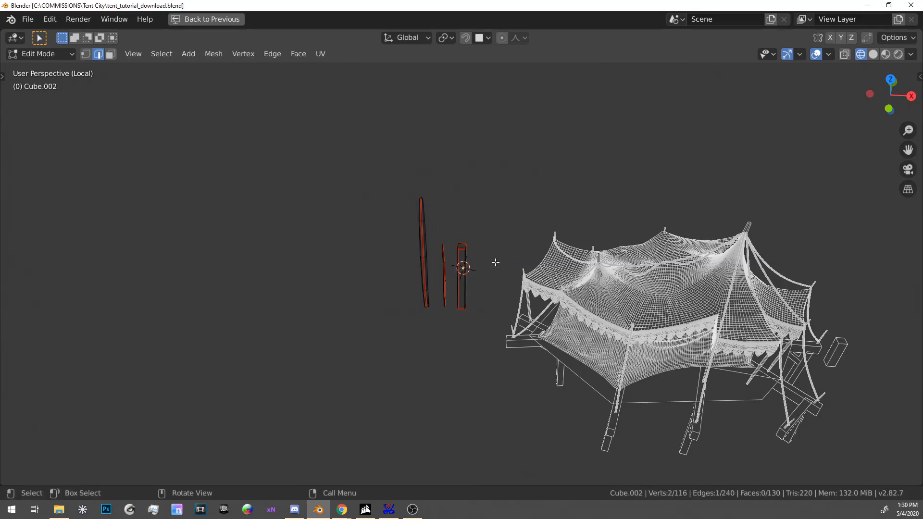
# In top view, add a new cube, scale it down in Edit Mode and move it beside the poles
pyautogui.press('Tab')
pyautogui.press('KP_7')
pyautogui.hotkey('shift', 'a')
pyautogui.click(535, 263)
pyautogui.press('Tab')
pyautogui.press('s')
pyautogui.click(550, 286)
pyautogui.press('g')
pyautogui.click(437, 253)
# Stretch the new cube along Y and flatten it along Z into a long plank
pyautogui.press('s')
pyautogui.press('y')
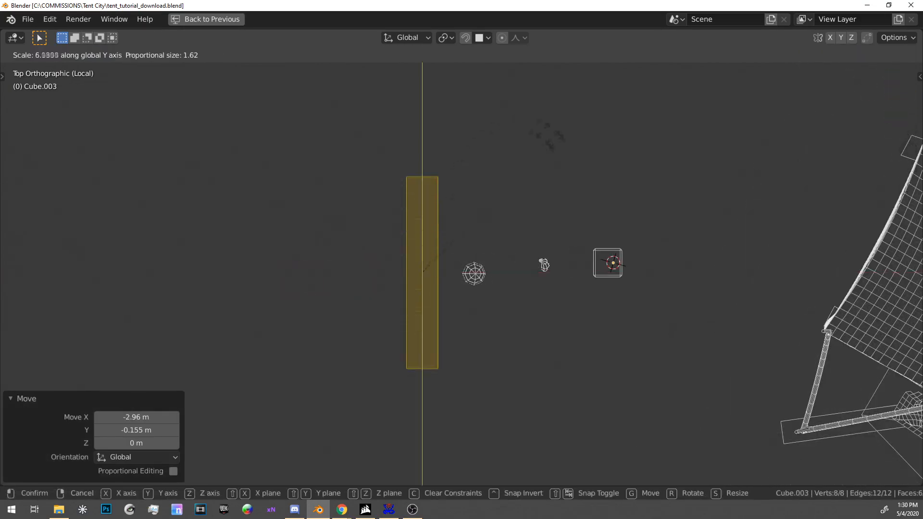
pyautogui.click(515, 276)
pyautogui.scroll(-5, 515, 276)
pyautogui.click(518, 273)
pyautogui.press('s')
pyautogui.press('y')
pyautogui.click(552, 273)
pyautogui.moveTo(553, 273); pyautogui.dragTo(522, 226, button='middle')
pyautogui.press('s')
pyautogui.press('z')
pyautogui.click(459, 263)
pyautogui.moveTo(459, 263); pyautogui.dragTo(463, 254, button='middle')
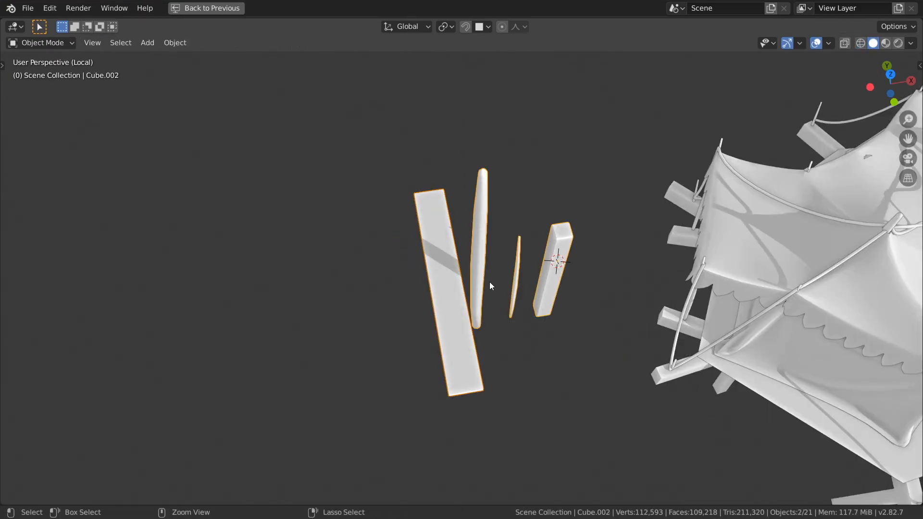
# Join the plank with the posts into one object and return to front view in Object Mode
pyautogui.moveTo(489, 281); pyautogui.dragTo(455, 198, button='middle')
pyautogui.hotkey('ctrl', 'j')
pyautogui.press('KP_1')
pyautogui.press('Tab')
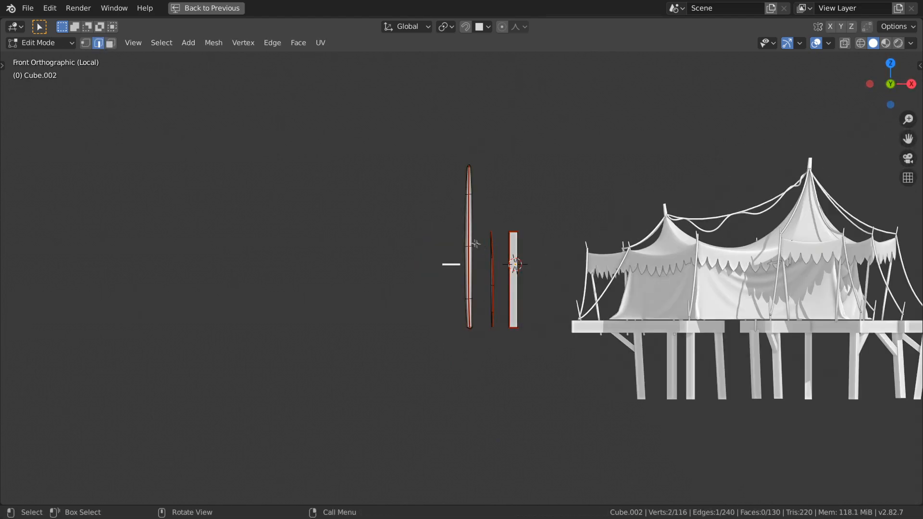
pyautogui.scroll(4, 476, 245)
pyautogui.press('Tab')
pyautogui.scroll(-7, 492, 283)
pyautogui.moveTo(492, 282)
pyautogui.mouseDown(button='middle')
pyautogui.moveTo(498, 304)
pyautogui.moveTo(491, 276)
pyautogui.mouseUp(button='middle')
pyautogui.press('KP_1')
# Add a five-sided cylinder and scale its mesh down in Edit Mode
pyautogui.hotkey('shift', 'a')
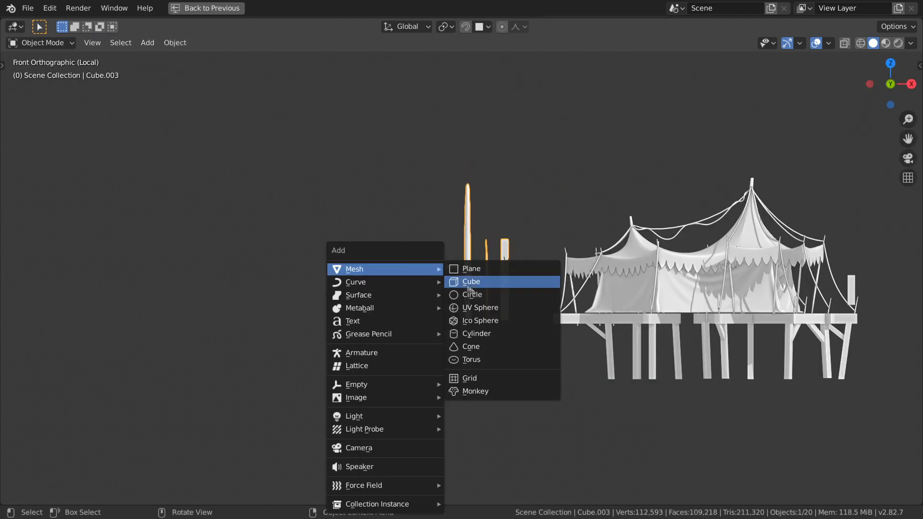
pyautogui.click(491, 334)
pyautogui.click(29, 494)
pyautogui.press('Tab')
pyautogui.scroll(3, 480, 293)
pyautogui.press('s')
pyautogui.click(484, 298)
# Move the cylinder beside the plank, stretch it along Z and narrow it by 0.230 in X and Y
pyautogui.press('g')
pyautogui.click(360, 354)
pyautogui.press('s')
pyautogui.press('z')
pyautogui.click(661, 60)
pyautogui.press('g')
pyautogui.click(462, 196)
pyautogui.press('s')
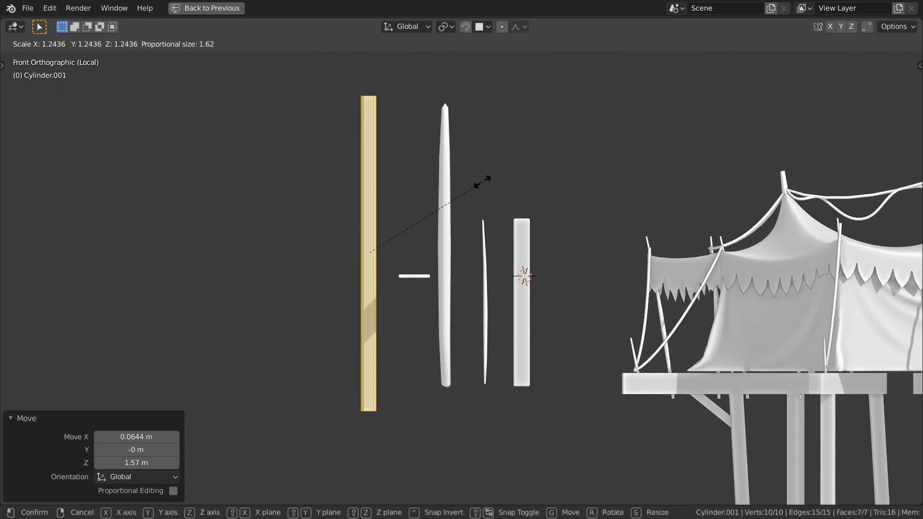
# Divide the long thin cylinder along its length with many evenly spaced loop cuts
pyautogui.moveTo(390, 219); pyautogui.dragTo(253, 197, button='middle')
pyautogui.hotkey('ctrl', 'r')
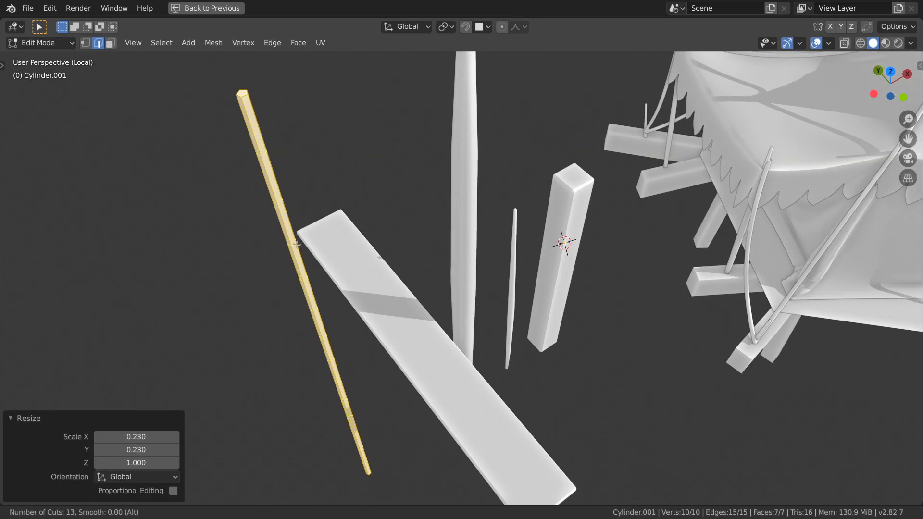
pyautogui.click(295, 243)
pyautogui.scroll(-3, 296, 243)
pyautogui.moveTo(295, 243); pyautogui.dragTo(318, 181, button='middle')
# Mark seams along one lengthwise edge and around both end caps of the long thin cylinder
pyautogui.press('Tab')
pyautogui.scroll(2, 377, 164)
pyautogui.moveTo(473, 279); pyautogui.dragTo(440, 331, button='middle')
pyautogui.click(413, 308)
pyautogui.click(348, 286)
pyautogui.press('Tab')
pyautogui.scroll(2, 254, 133)
pyautogui.keyDown('alt'); pyautogui.click(287, 143); pyautogui.keyUp('alt')
pyautogui.keyDown('alt'); pyautogui.keyDown('shift'); pyautogui.click(287, 128); pyautogui.keyUp('shift'); pyautogui.keyUp('alt')
pyautogui.moveTo(254, 133); pyautogui.dragTo(325, 319, button='middle')
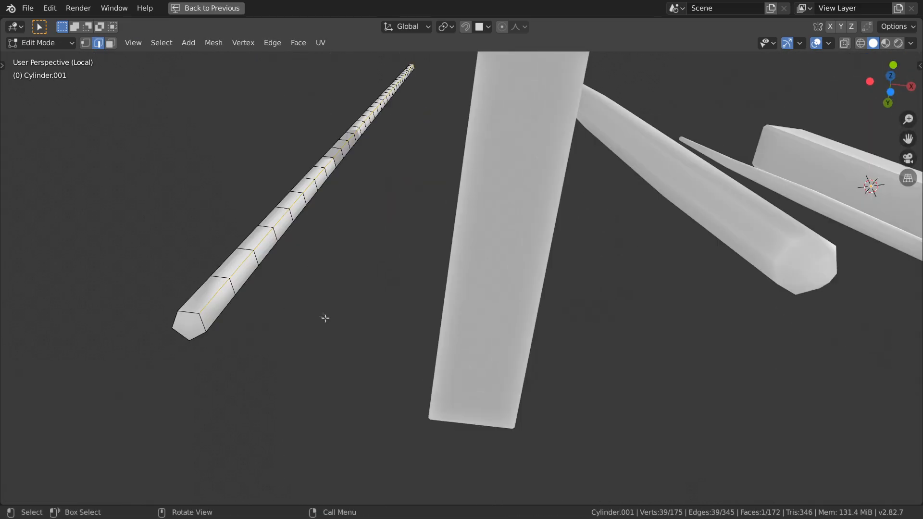
pyautogui.keyDown('alt'); pyautogui.keyDown('shift'); pyautogui.click(191, 317); pyautogui.keyUp('shift'); pyautogui.keyUp('alt')
# Add a cube in front view, move it beside the long cylinder and scale its mesh down to 0.124
pyautogui.press('Tab')
pyautogui.press('KP_1')
pyautogui.hotkey('shift', 'a')
pyautogui.click(418, 231)
pyautogui.press('g')
pyautogui.press('Tab')
pyautogui.press('s')
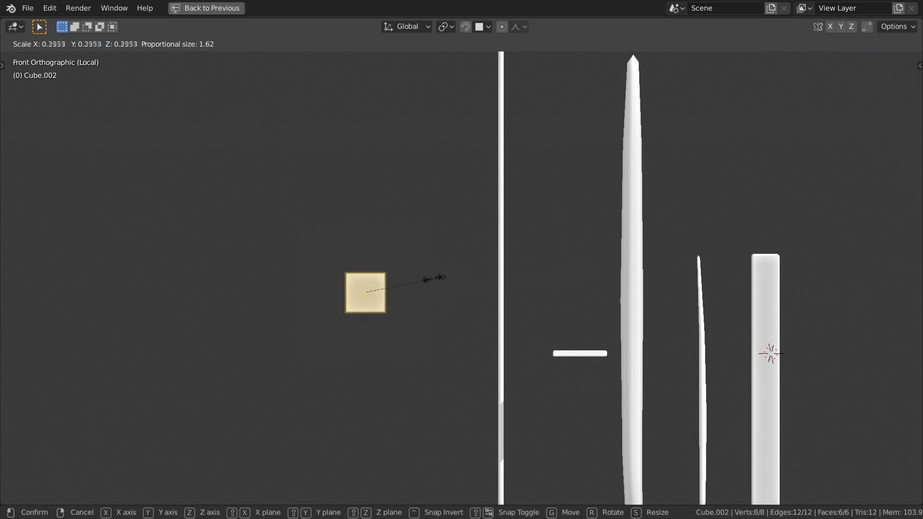
pyautogui.click(392, 287)
# Vertex-bevel the cube's four bottom corners at 50 percent width and reduce the bevel by one segment
pyautogui.click(87, 43)
pyautogui.moveTo(481, 293); pyautogui.dragTo(519, 299, button='middle')
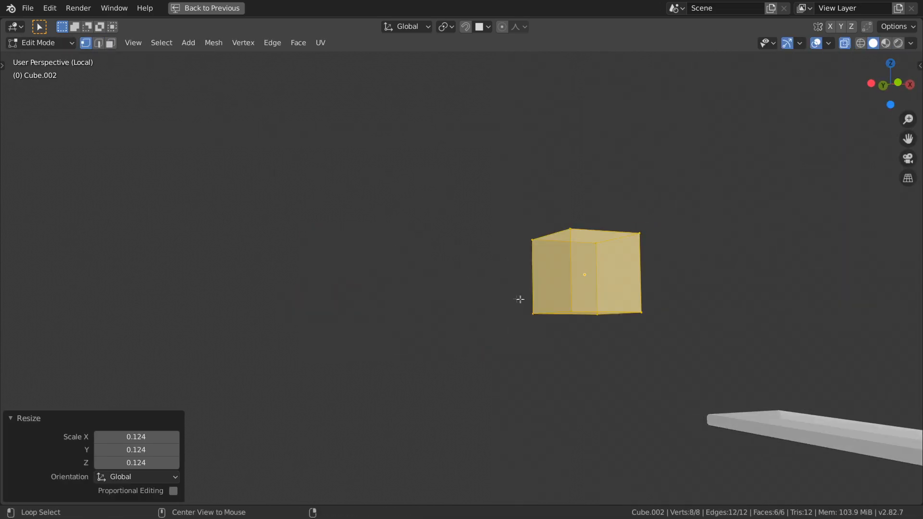
pyautogui.keyDown('alt'); pyautogui.click(547, 314); pyautogui.keyUp('alt')
pyautogui.moveTo(720, 321); pyautogui.dragTo(702, 324, button='middle')
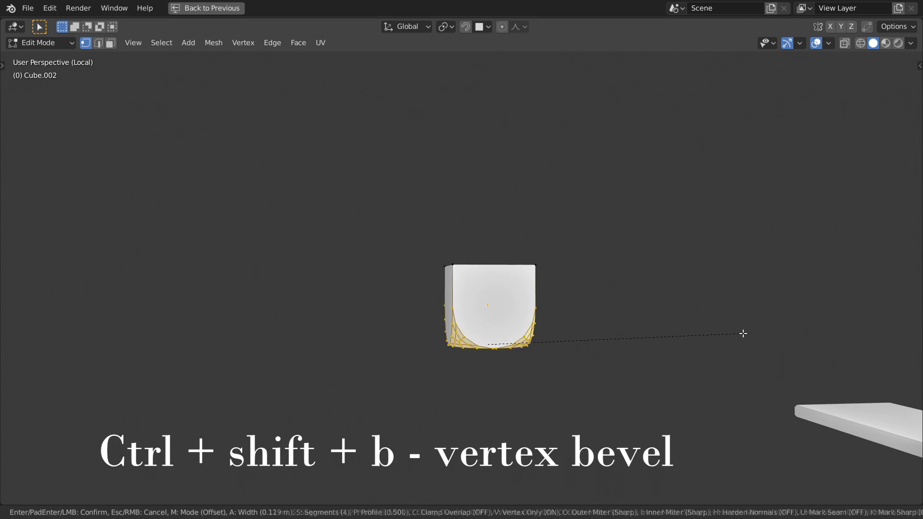
pyautogui.click(740, 335)
pyautogui.write('50')
pyautogui.press('Return')
pyautogui.moveTo(394, 288); pyautogui.dragTo(410, 268, button='middle')
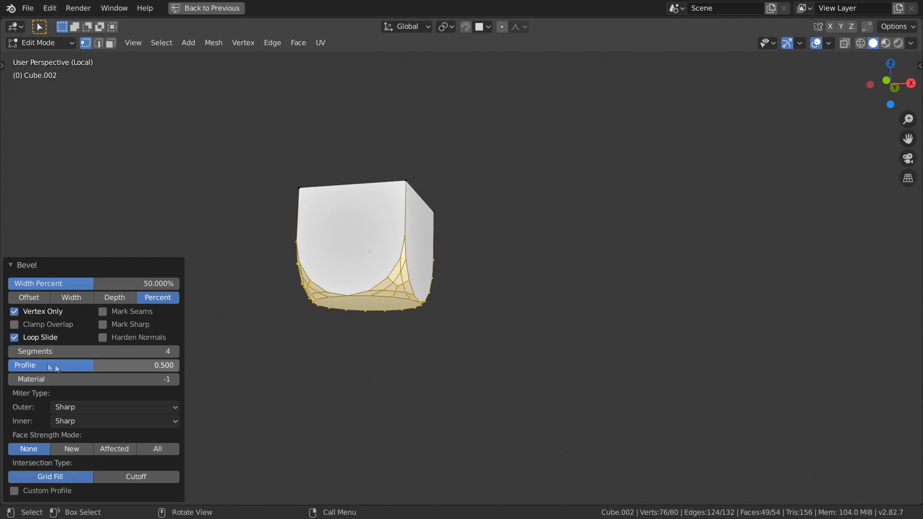
pyautogui.click(12, 352)
pyautogui.scroll(-1, 355, 288)
pyautogui.hotkey('alt', 'a')
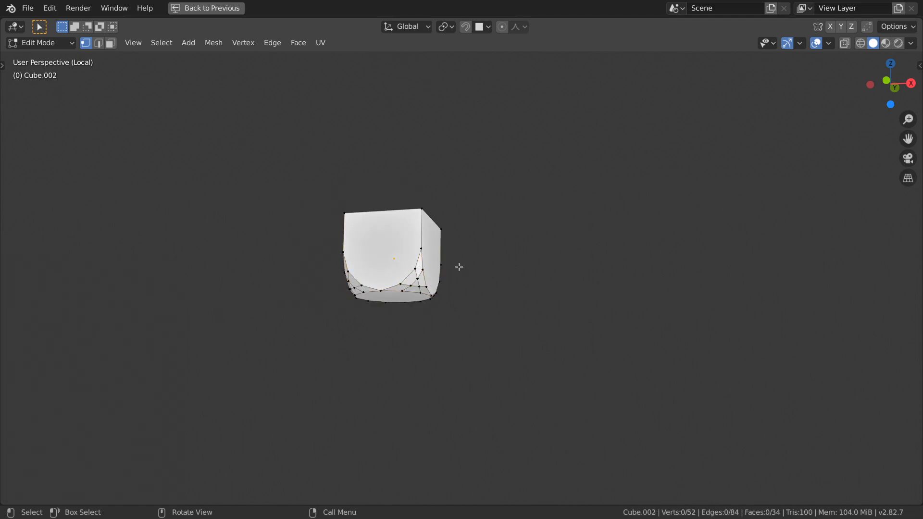
# Select the whole beveled cube and merge its overlapping vertices by distance
pyautogui.moveTo(459, 266); pyautogui.dragTo(466, 271, button='middle')
pyautogui.scroll(2, 438, 304)
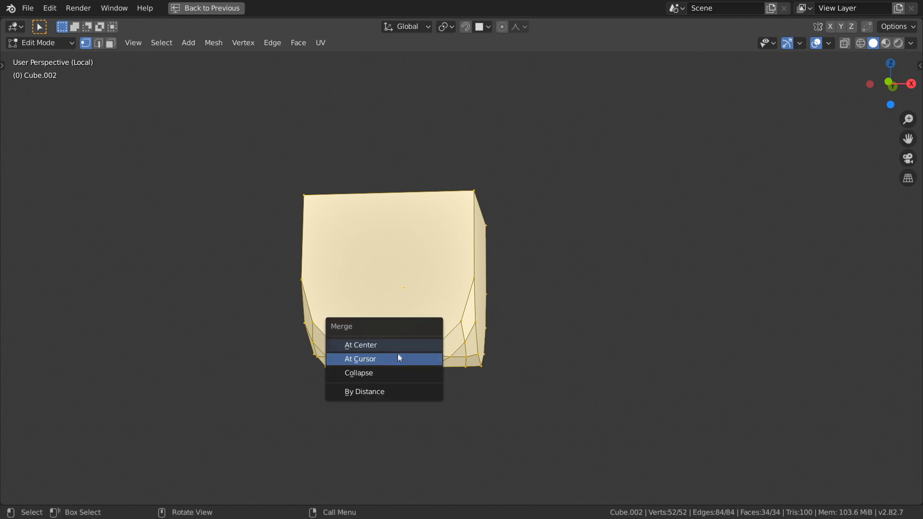
pyautogui.click(387, 391)
pyautogui.click(448, 358)
pyautogui.moveTo(421, 251); pyautogui.dragTo(418, 264, button='middle')
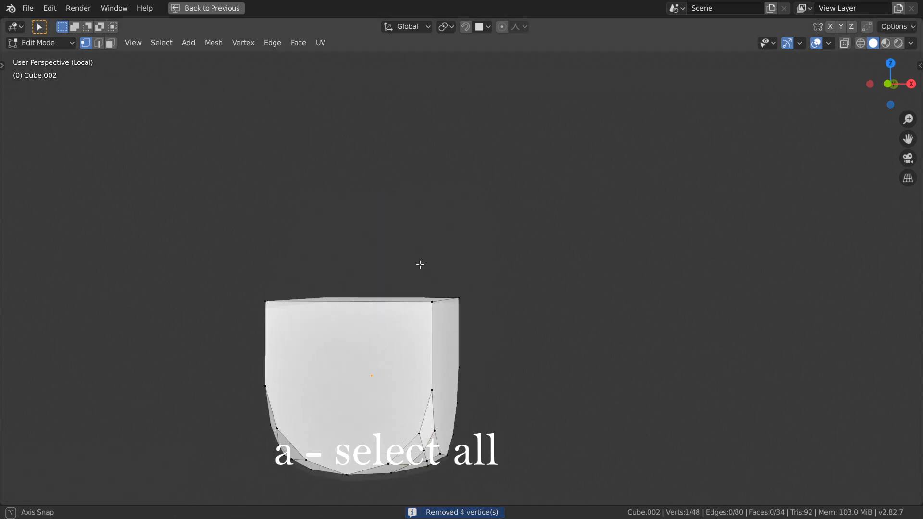
# Bisect the cube horizontally near its upper edge and flatten the cut by scaling it to 0 along Z
pyautogui.press('KP_1')
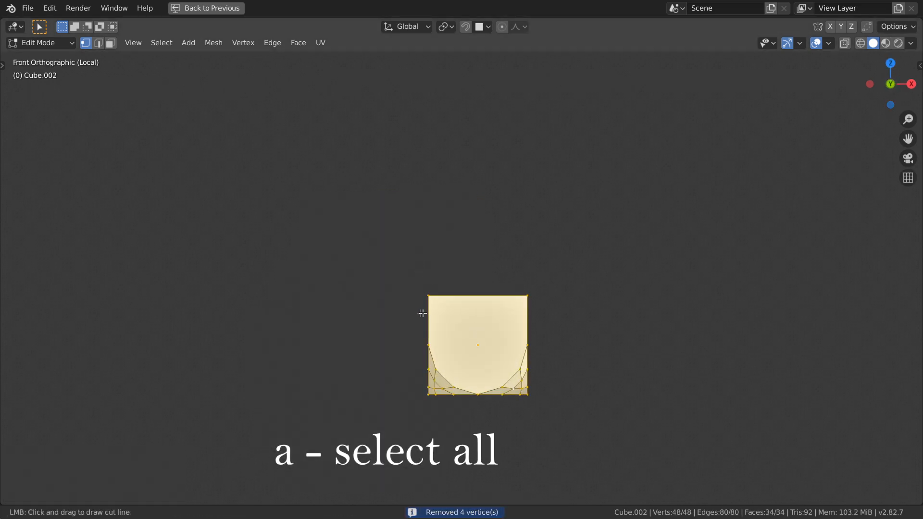
pyautogui.moveTo(611, 315); pyautogui.dragTo(611, 315)
pyautogui.press('s')
pyautogui.press('z')
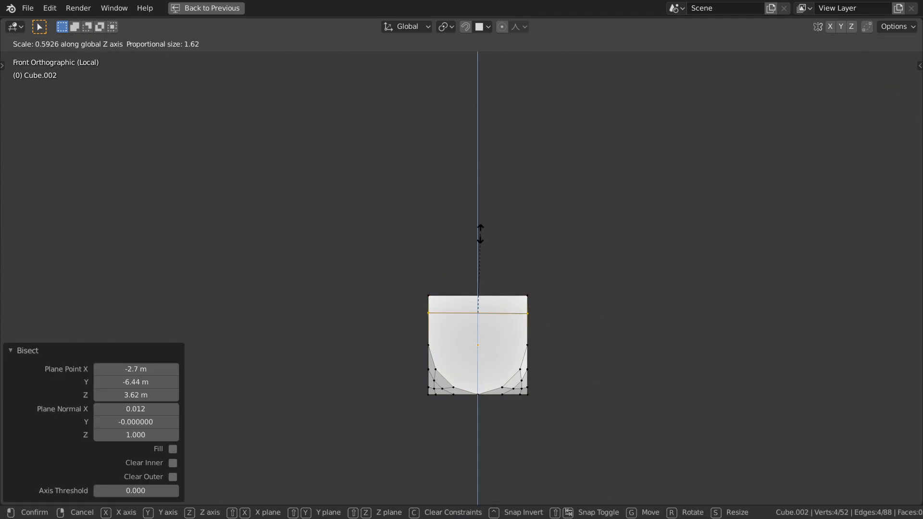
pyautogui.press('Return')
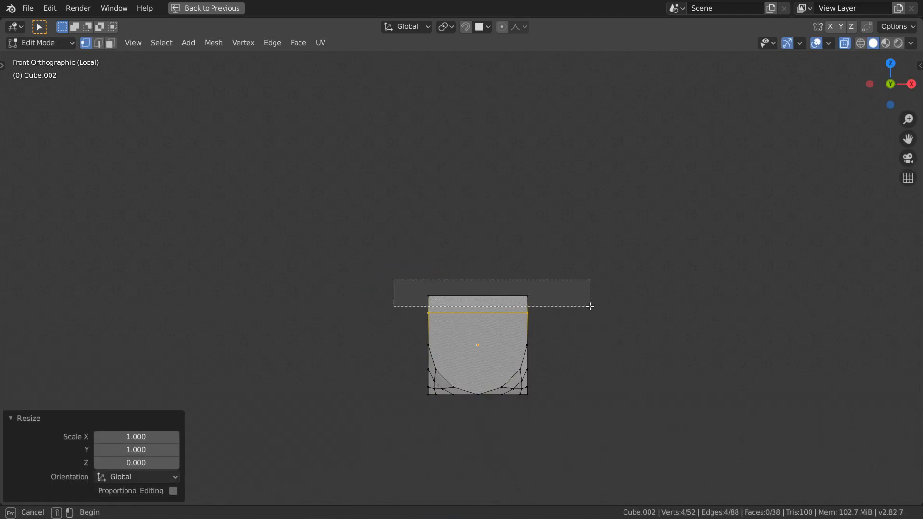
# Raise the cube's top face along Z and scale it down to taper the upper section
pyautogui.moveTo(590, 305); pyautogui.dragTo(590, 305)
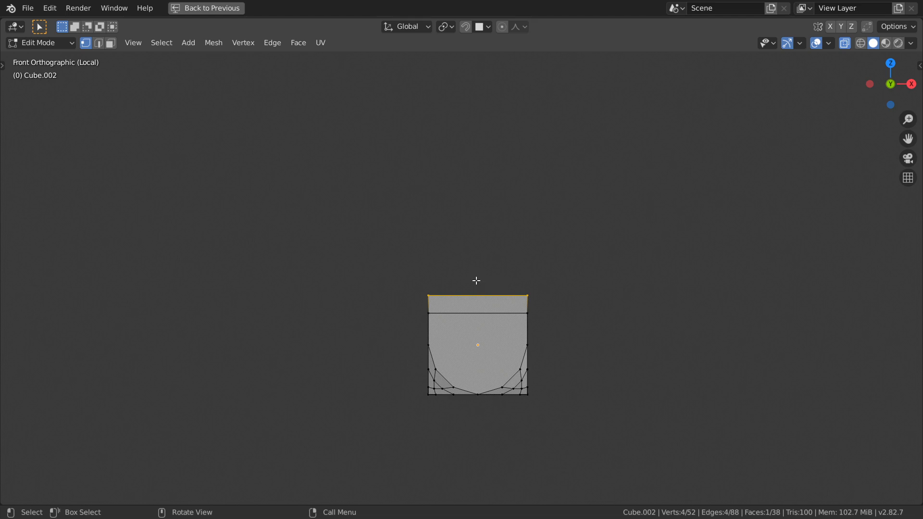
pyautogui.press('g')
pyautogui.press('z')
pyautogui.click(484, 216)
pyautogui.press('s')
pyautogui.click(533, 246)
# Connect opposite bevel vertices across the first side of the cube with horizontal edges
pyautogui.keyDown('alt'); pyautogui.click(516, 314); pyautogui.keyUp('alt')
pyautogui.moveTo(413, 358); pyautogui.dragTo(543, 334)
pyautogui.moveTo(543, 334); pyautogui.dragTo(432, 288, button='middle')
pyautogui.click(439, 291)
pyautogui.keyDown('shift'); pyautogui.click(601, 281); pyautogui.keyUp('shift')
pyautogui.press('j')
pyautogui.hotkey('alt', 'z')
pyautogui.click(455, 343)
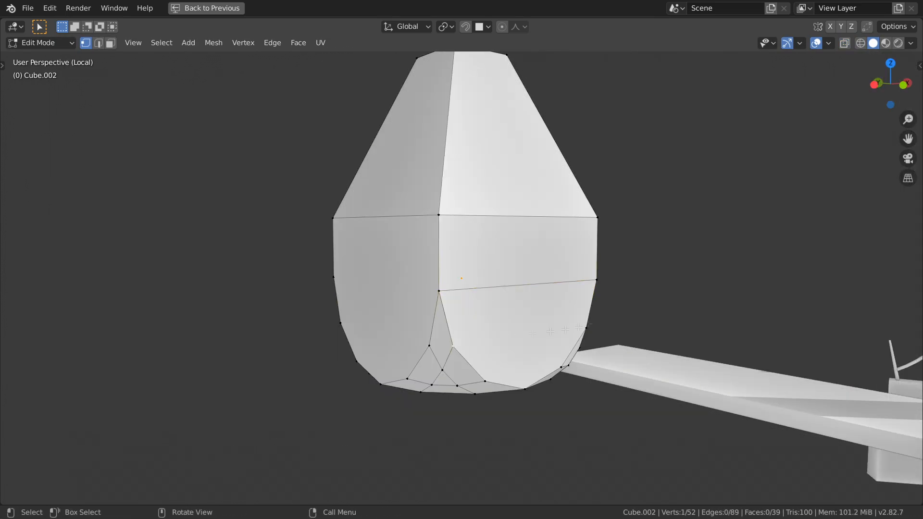
pyautogui.keyDown('shift'); pyautogui.click(555, 368); pyautogui.keyUp('shift')
pyautogui.press('j')
# Connect the matching bevel vertices across the remaining sides of the cube
pyautogui.moveTo(556, 368); pyautogui.dragTo(556, 368, button='middle')
pyautogui.keyDown('shift'); pyautogui.click(497, 372); pyautogui.keyUp('shift')
pyautogui.press('j')
pyautogui.moveTo(497, 372); pyautogui.dragTo(571, 368, button='middle')
pyautogui.moveTo(361, 370); pyautogui.dragTo(510, 365, button='middle')
pyautogui.click(595, 279)
pyautogui.keyDown('shift'); pyautogui.click(406, 278); pyautogui.keyUp('shift')
pyautogui.press('j')
# Round the body by scaling its upper rings, and extrude the top face upward with a new scale
pyautogui.press('KP_1')
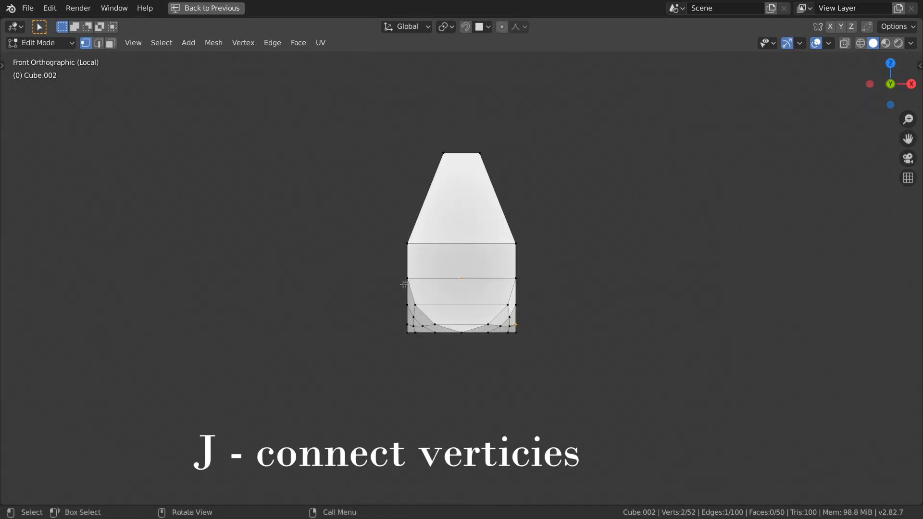
pyautogui.press('s')
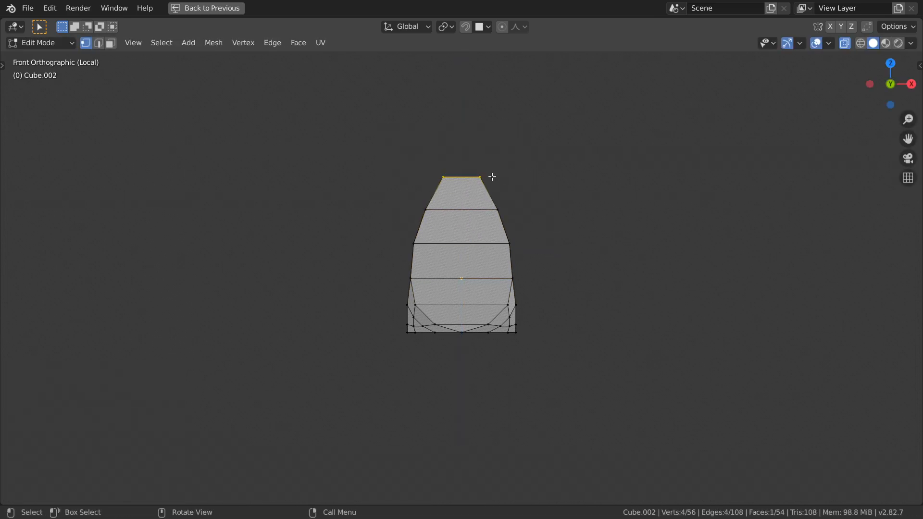
pyautogui.press('e')
pyautogui.click(470, 160)
pyautogui.press('s')
pyautogui.click(469, 156)
# Continue extruding and scaling the top face to form the flared collar and tapering tip of the finial
pyautogui.press('e')
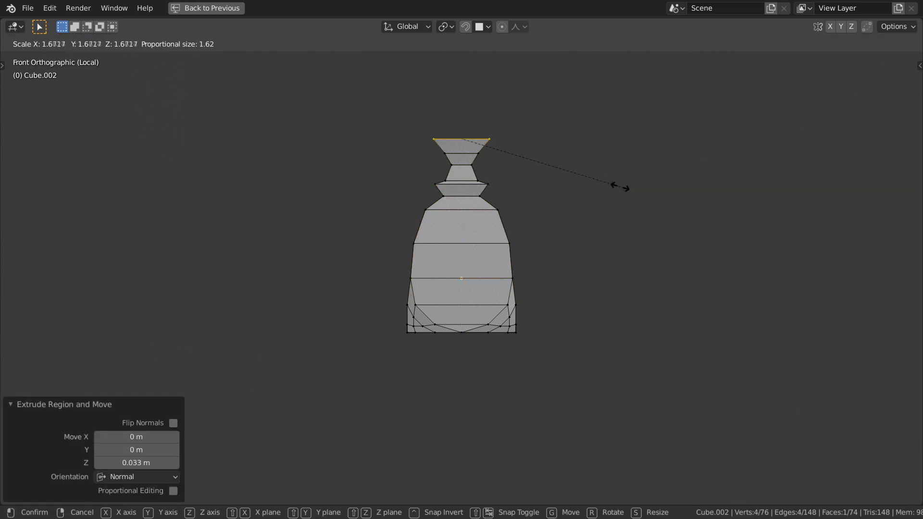
pyautogui.press('e')
pyautogui.click(541, 218)
pyautogui.press('s')
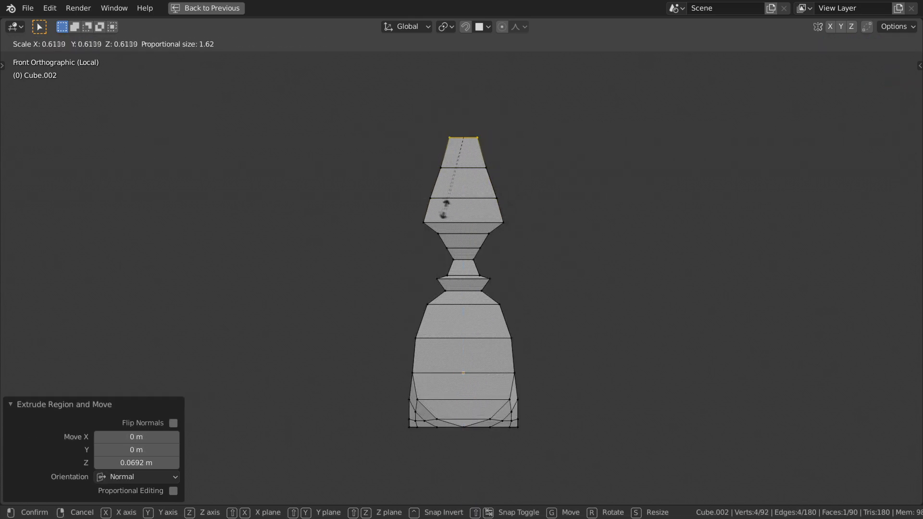
# Merge the finial's top vertices into a point and scale the rings beneath it to shape the tip
pyautogui.moveTo(465, 156); pyautogui.dragTo(516, 265, button='middle')
pyautogui.press('m')
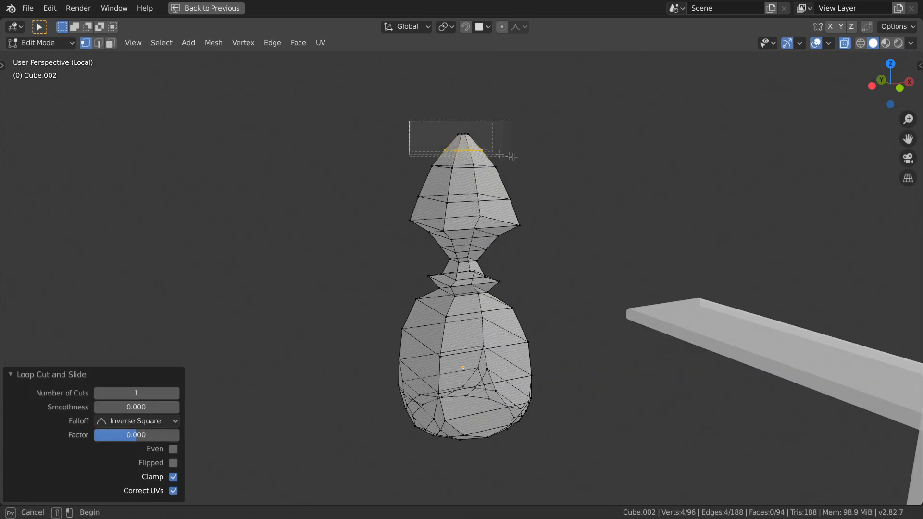
pyautogui.press('m')
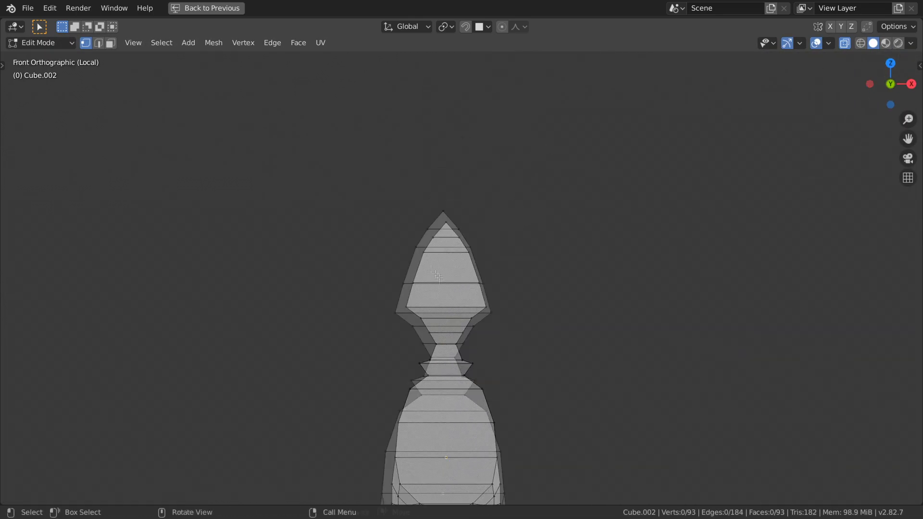
pyautogui.press('s')
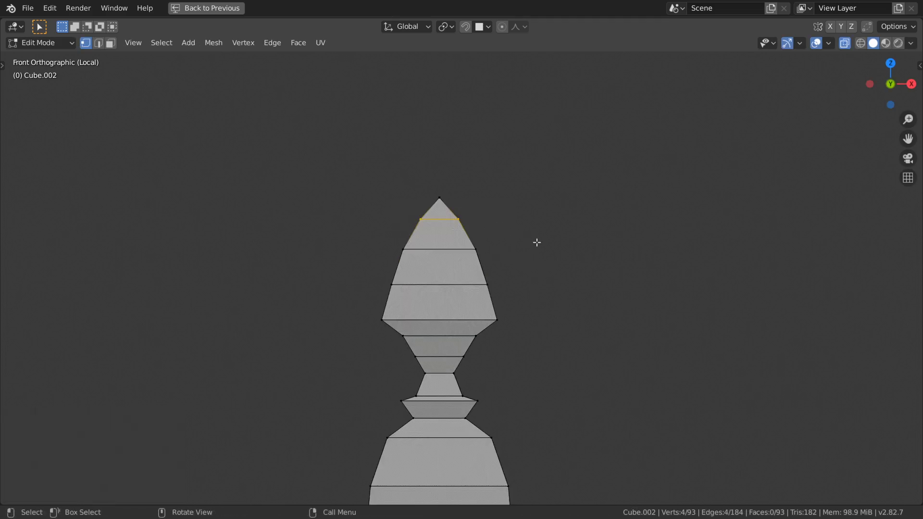
pyautogui.click(383, 268)
pyautogui.press('s')
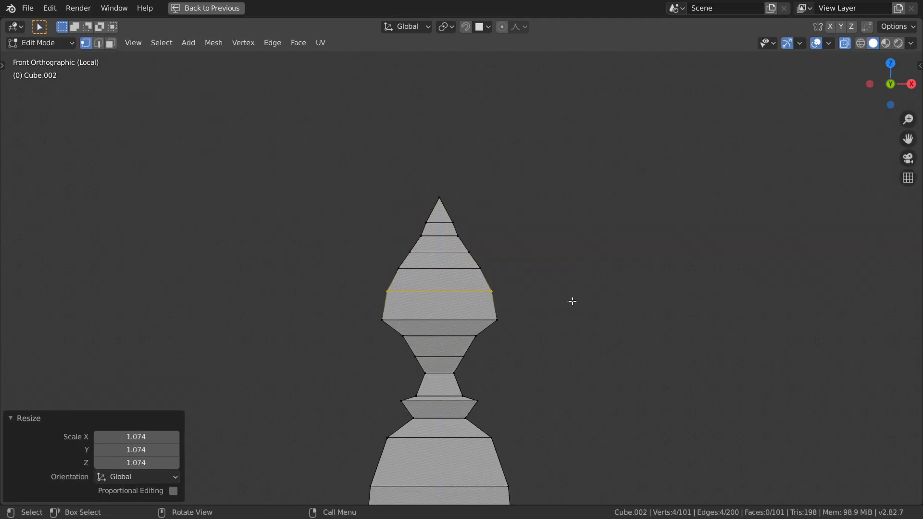
# Stretch the finial's pointed tip section along Z and move it up onto the neck
pyautogui.moveTo(257, 175); pyautogui.dragTo(567, 333)
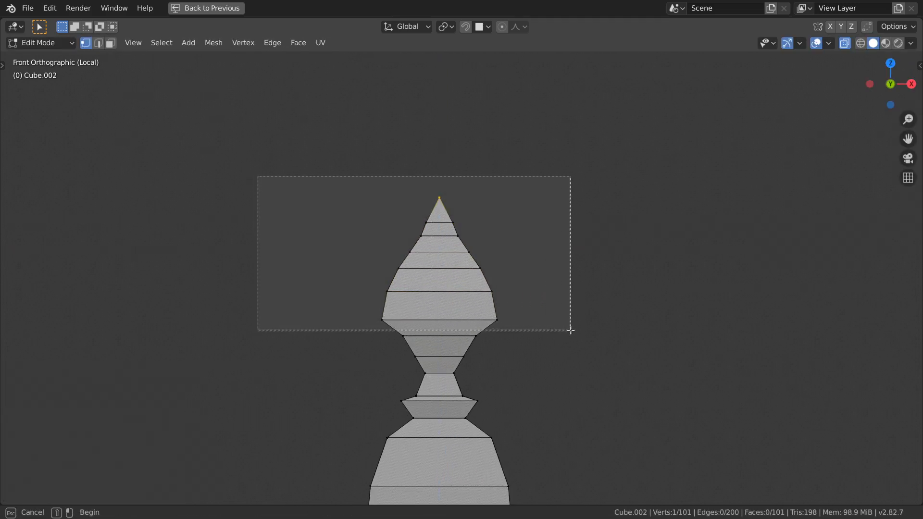
pyautogui.press('s')
pyautogui.press('z')
pyautogui.click(476, 235)
pyautogui.press('g')
pyautogui.press('z')
pyautogui.click(476, 214)
# Scale the ring below the tip's bulge by 0.792 and adjust the finial's upper section along Z
pyautogui.moveTo(480, 216); pyautogui.dragTo(454, 338, button='middle')
pyautogui.press('KP_1')
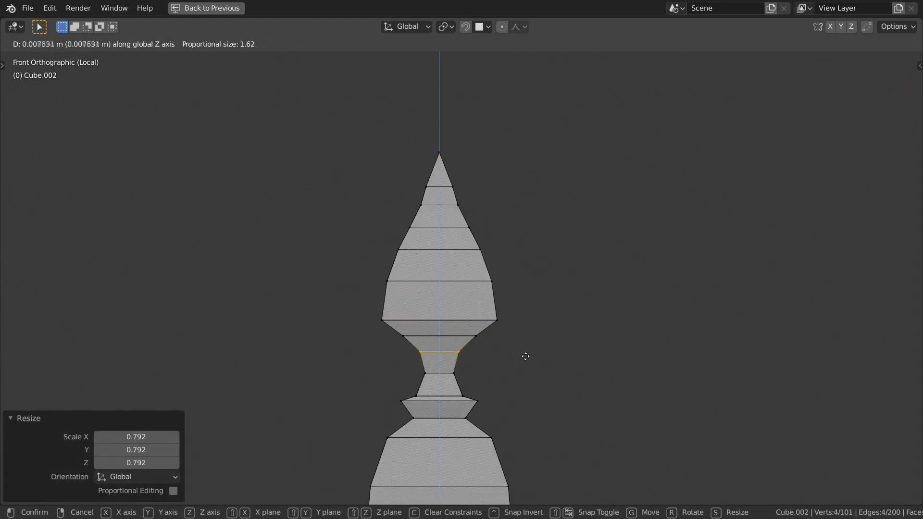
pyautogui.moveTo(297, 102); pyautogui.dragTo(567, 411)
pyautogui.press('g')
pyautogui.press('z')
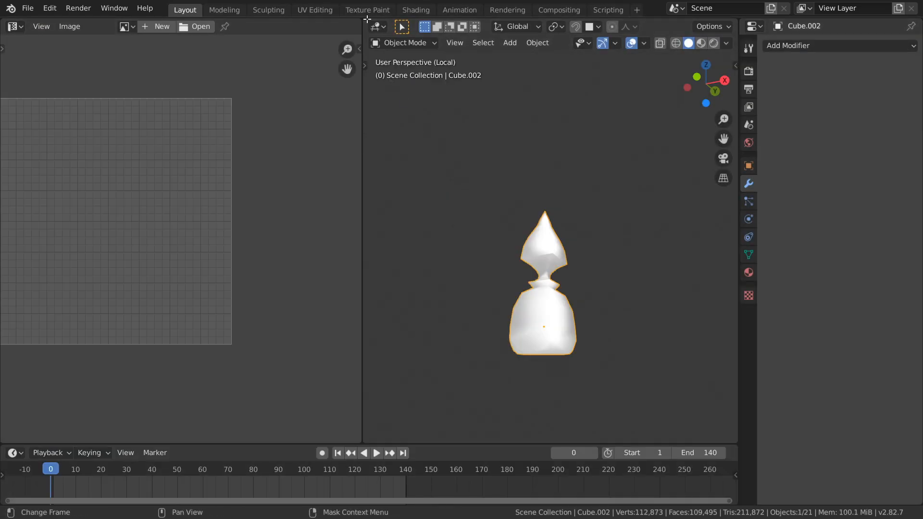
# Close the image editor area, narrow the properties area and enable Auto Smooth for the finial's normals
pyautogui.moveTo(367, 19); pyautogui.dragTo(315, 33)
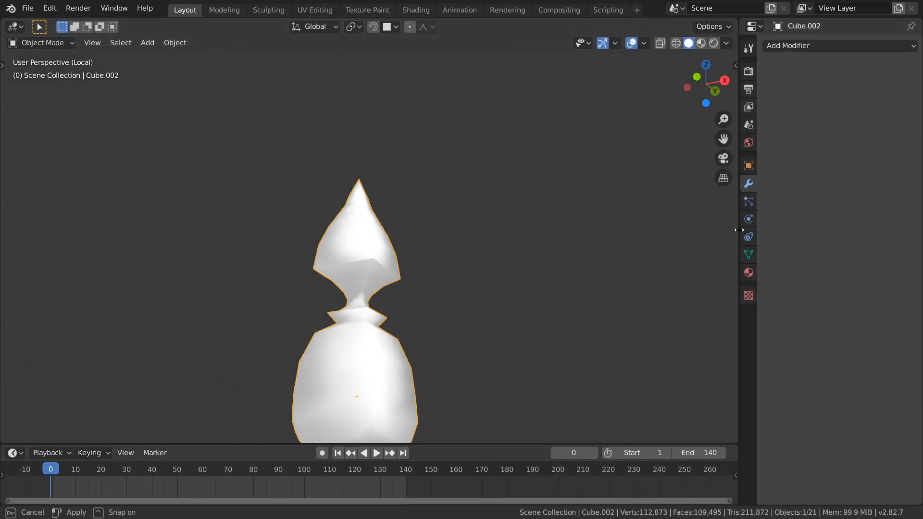
pyautogui.moveTo(738, 230); pyautogui.dragTo(746, 235)
pyautogui.click(756, 255)
pyautogui.click(793, 355)
pyautogui.click(793, 357)
pyautogui.click(792, 373)
pyautogui.moveTo(358, 323); pyautogui.dragTo(390, 350, button='middle')
pyautogui.hotkey('alt', 'a')
# Extrude the finial's bottom face downward in Edit Mode and rescale it
pyautogui.click(392, 353)
pyautogui.moveTo(413, 288); pyautogui.dragTo(461, 240, button='middle')
pyautogui.press('Tab')
pyautogui.click(111, 43)
pyautogui.click(452, 286)
pyautogui.press('e')
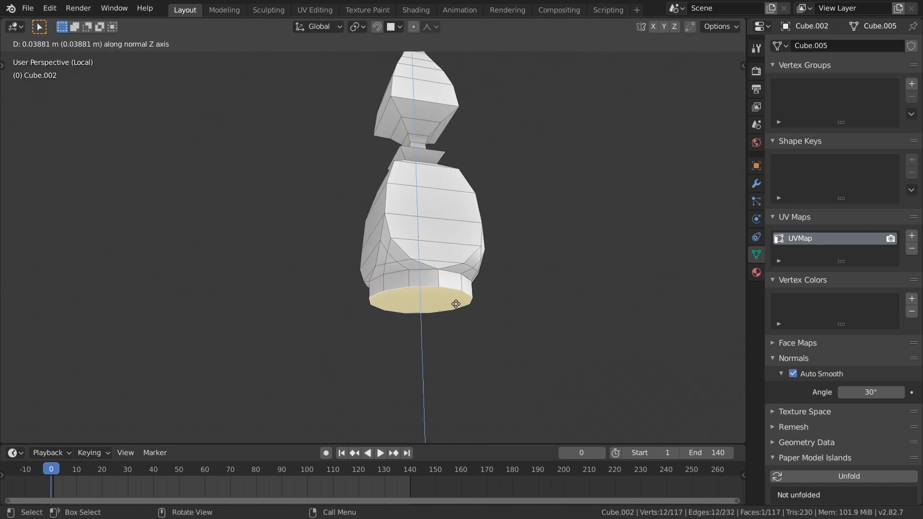
pyautogui.click(459, 303)
pyautogui.press('s')
pyautogui.click(522, 318)
# Extrude the bottom again, add a loop cut to the new band and scale its loops into a rounded molding
pyautogui.moveTo(522, 318); pyautogui.dragTo(511, 317, button='middle')
pyautogui.press('e')
pyautogui.click(486, 323)
pyautogui.hotkey('ctrl', 'r')
pyautogui.click(447, 306)
pyautogui.press('s')
pyautogui.click(509, 311)
pyautogui.keyDown('alt'); pyautogui.click(447, 306); pyautogui.keyUp('alt')
pyautogui.press('s')
pyautogui.click(523, 309)
# Extrude and scale the bottom face into a lower base section, and shape its side with a scaled loop cut
pyautogui.press('3')
pyautogui.click(425, 317)
pyautogui.press('e')
pyautogui.keyDown('alt'); pyautogui.moveTo(395, 332); pyautogui.dragTo(399, 335, button='middle'); pyautogui.keyUp('alt')
pyautogui.press('s')
pyautogui.click(478, 334)
pyautogui.hotkey('ctrl', 'r')
pyautogui.click(442, 314)
pyautogui.press('s')
pyautogui.click(476, 314)
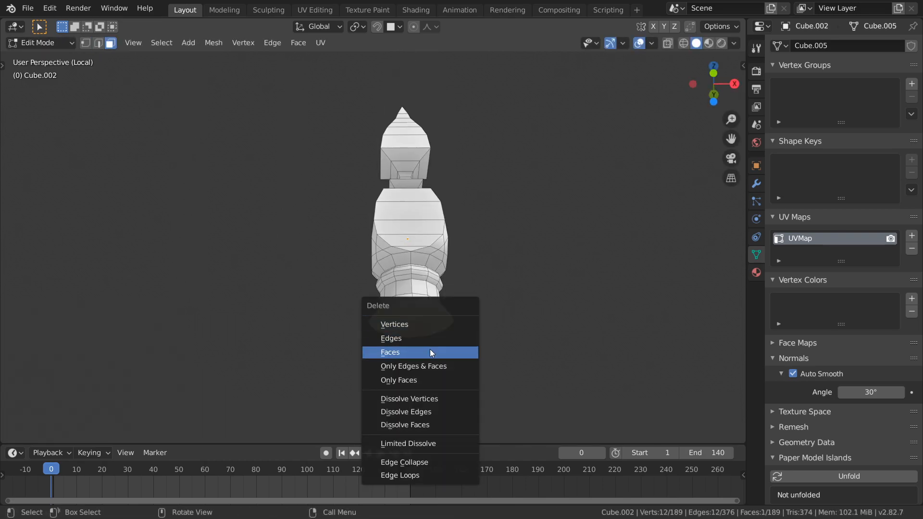
# Delete the finial's bottom face, and scale and extrude the open rim to finish the base
pyautogui.click(423, 353)
pyautogui.click(99, 43)
pyautogui.press('s')
pyautogui.click(494, 350)
pyautogui.press('e')
pyautogui.press('s')
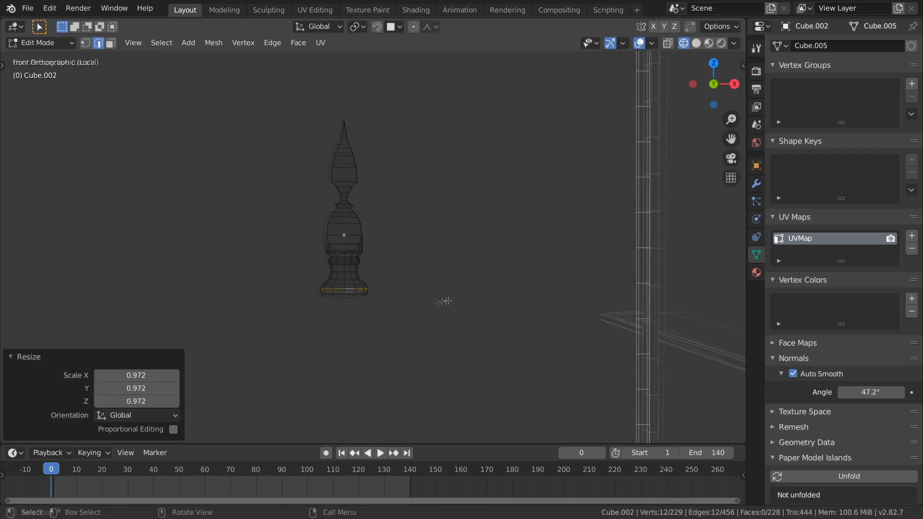
# Return to Object Mode with solid shading and join the finial with the other wooden parts
pyautogui.press('Tab')
pyautogui.moveTo(438, 301); pyautogui.dragTo(422, 257, button='middle')
pyautogui.hotkey('shift', 'z')
pyautogui.moveTo(332, 183)
pyautogui.mouseDown(button='middle')
pyautogui.moveTo(348, 201)
pyautogui.moveTo(413, 211)
pyautogui.moveTo(377, 264)
pyautogui.mouseUp(button='middle')
pyautogui.press('KP_Divide')
pyautogui.press('KP_Divide')
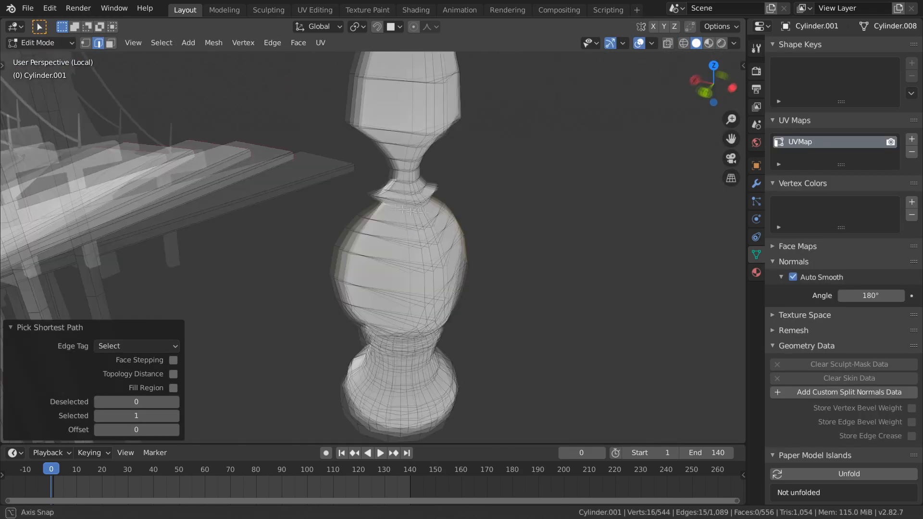
# Mark seams along the finial body's vertical corner edges and around the ring where the body meets the base
pyautogui.hotkey('ctrl', 'e')
pyautogui.click(309, 229)
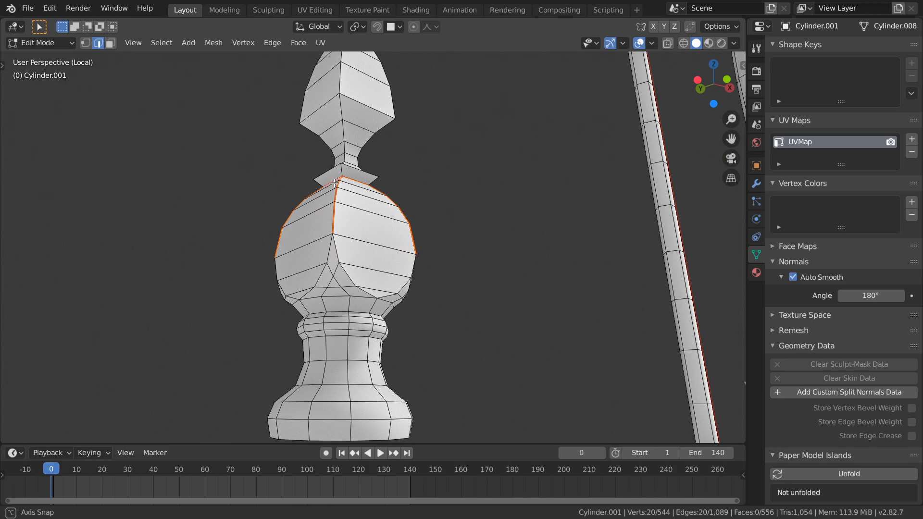
pyautogui.scroll(-3, 334, 183)
pyautogui.press('KP_Divide')
pyautogui.hotkey('ctrl', 'e')
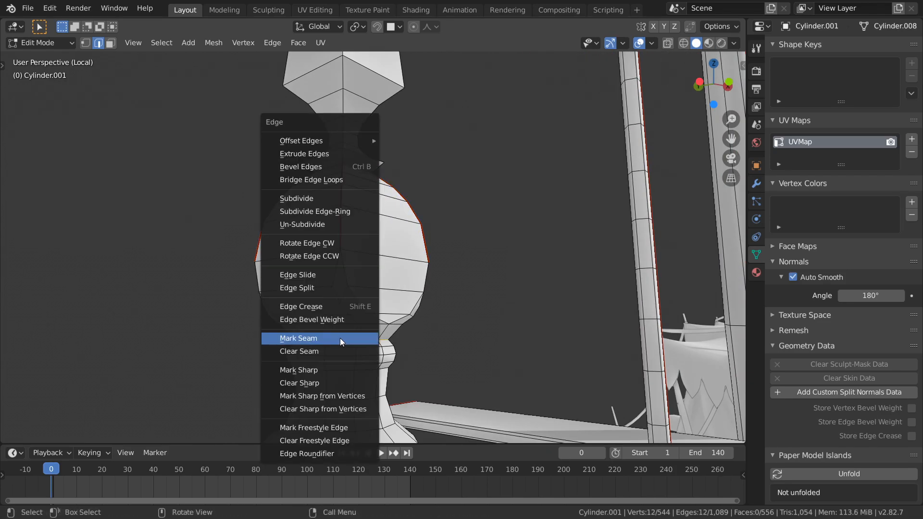
pyautogui.click(307, 341)
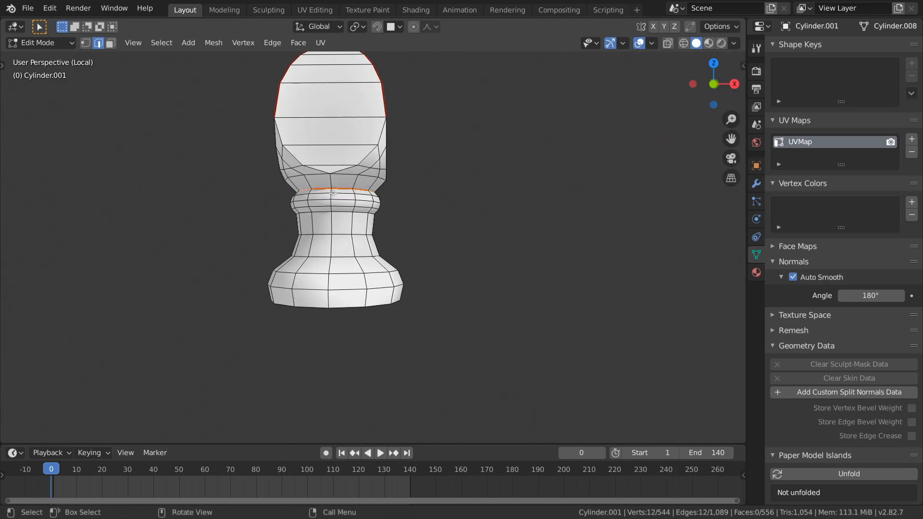
# Mark a vertical seam down the finial's base from the upper ring to the rim, and switch to face selection
pyautogui.click(333, 193)
pyautogui.keyDown('ctrl'); pyautogui.click(340, 315); pyautogui.keyUp('ctrl')
pyautogui.hotkey('ctrl', 'e')
pyautogui.moveTo(336, 308); pyautogui.dragTo(356, 269, button='middle')
pyautogui.click(110, 48)
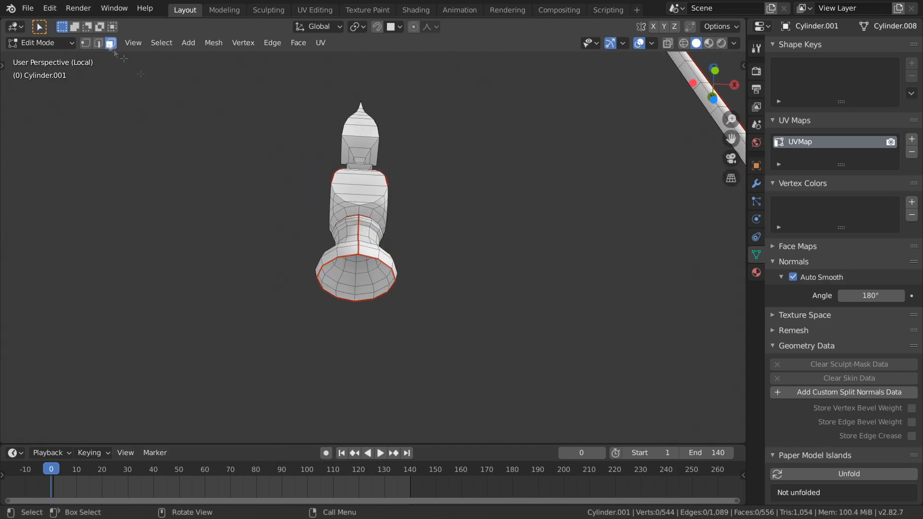
# Close the finial's open base rim with a Grid Fill
pyautogui.keyDown('alt'); pyautogui.click(366, 256); pyautogui.keyUp('alt')
pyautogui.press('F3')
pyautogui.write('gri')
pyautogui.press('Down')
pyautogui.press('Down')
pyautogui.press('Return')
# Mark a vertical seam along the finial's upper spire up to its tip, and deselect everything
pyautogui.moveTo(441, 239); pyautogui.dragTo(464, 326, button='middle')
pyautogui.click(430, 225)
pyautogui.scroll(5, 447, 233)
pyautogui.click(461, 329)
pyautogui.scroll(-2, 447, 289)
pyautogui.keyDown('ctrl'); pyautogui.click(428, 80); pyautogui.keyUp('ctrl')
pyautogui.hotkey('ctrl', 'e')
pyautogui.click(414, 229)
pyautogui.moveTo(414, 212); pyautogui.dragTo(428, 177, button='middle')
pyautogui.hotkey('alt', 'a')
pyautogui.scroll(-9, 404, 240)
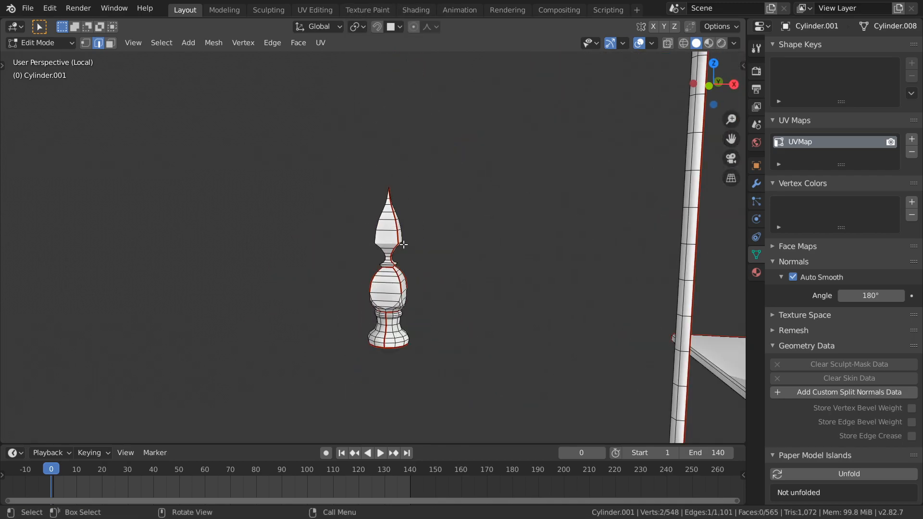
# Unwrap the linked finial mesh and open a UV Editor beside the 3D view
pyautogui.press('l')
pyautogui.press('u')
pyautogui.click(404, 245)
pyautogui.moveTo(3, 21); pyautogui.dragTo(417, 43)
pyautogui.click(13, 29)
pyautogui.click(37, 83)
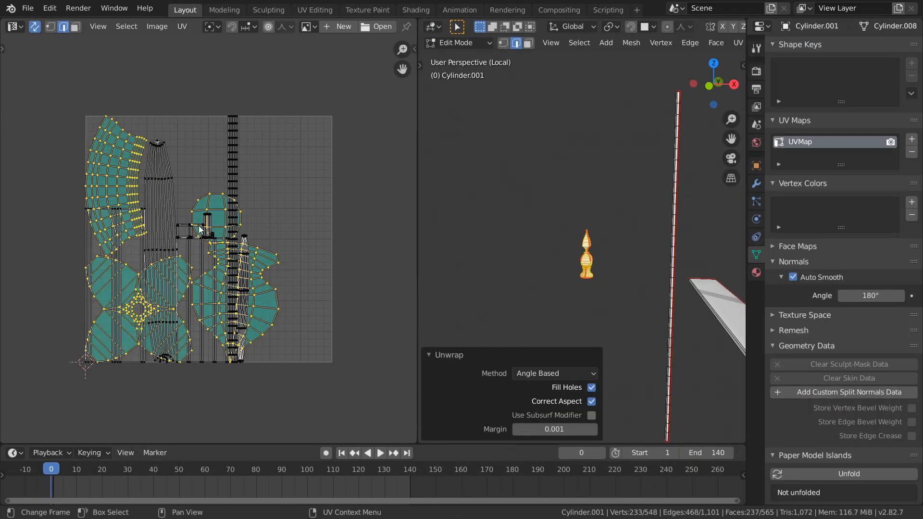
# Show the Stretching overlay in the UV Editor
pyautogui.press('n')
pyautogui.click(409, 101)
pyautogui.click(293, 81)
pyautogui.click(304, 162)
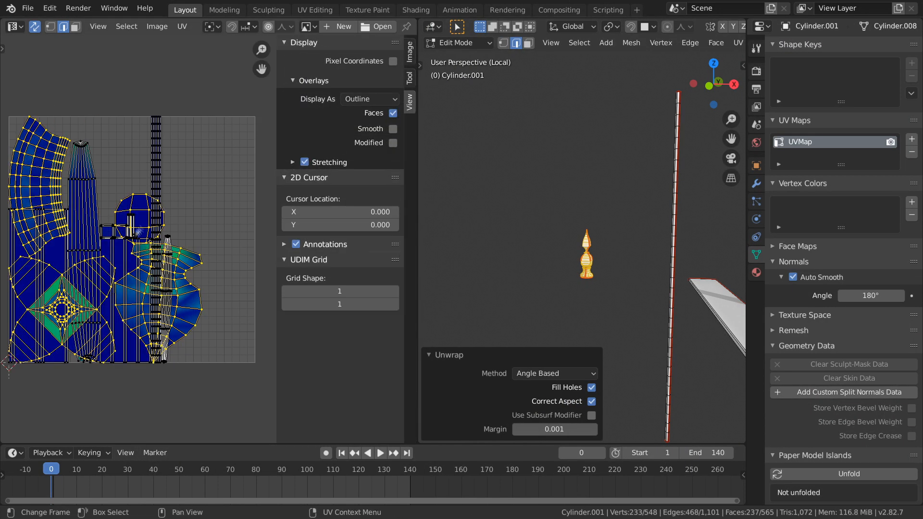
# Mark seams on the vertical edges at the lower corners of the finial's rounded body
pyautogui.scroll(6, 582, 248)
pyautogui.moveTo(587, 269); pyautogui.dragTo(571, 272, button='middle')
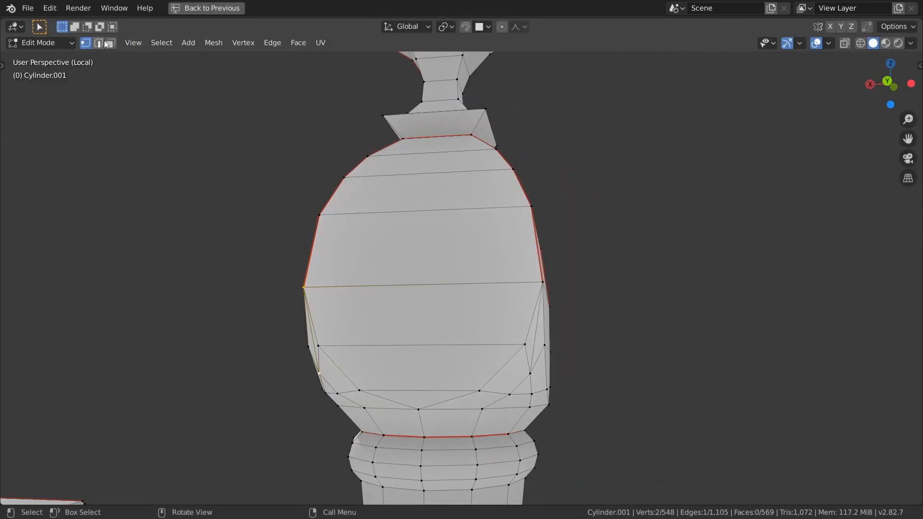
pyautogui.keyDown('shift'); pyautogui.click(537, 330); pyautogui.keyUp('shift')
pyautogui.moveTo(537, 331); pyautogui.dragTo(159, 65, button='middle')
pyautogui.click(448, 310)
pyautogui.moveTo(447, 310); pyautogui.dragTo(505, 313, button='middle')
pyautogui.keyDown('shift'); pyautogui.click(397, 319); pyautogui.keyUp('shift')
pyautogui.moveTo(397, 320); pyautogui.dragTo(514, 317, button='middle')
pyautogui.keyDown('shift'); pyautogui.click(472, 325); pyautogui.keyUp('shift')
pyautogui.hotkey('ctrl', 'e')
pyautogui.click(471, 325)
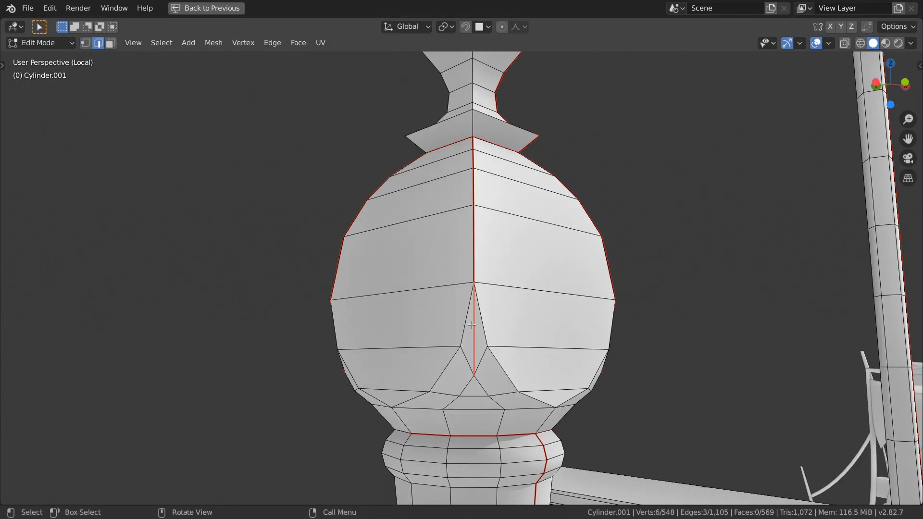
# Unwrap the linked finial mesh again with the added corner seams and maximize the UV Editor
pyautogui.hotkey('ctrl', 'l')
pyautogui.press('u')
pyautogui.click(424, 281)
pyautogui.hotkey('ctrl', 'space')
pyautogui.hotkey('ctrl', 'space')
pyautogui.scroll(2, 366, 332)
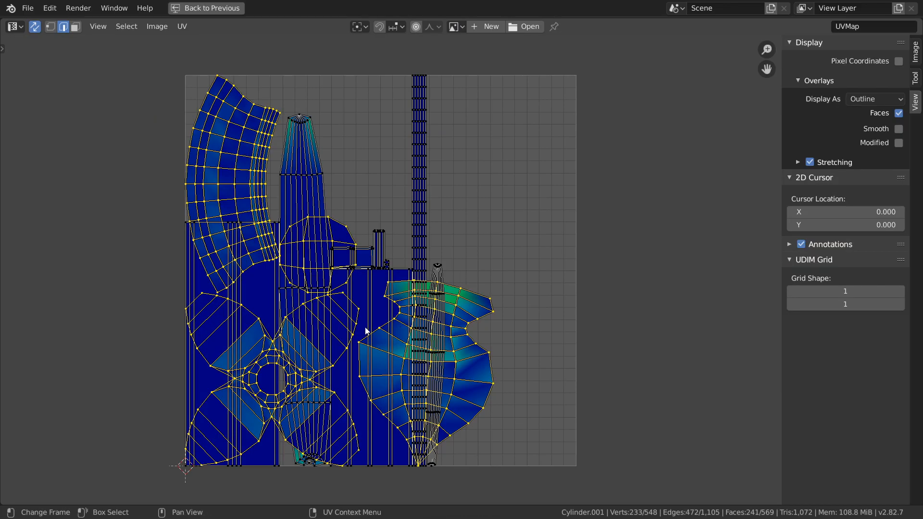
# Move the finial's UV islands clear of the other islands, and average the scale of all islands
pyautogui.scroll(-1, 216, 326)
pyautogui.press('g')
pyautogui.click(434, 326)
pyautogui.scroll(-3, 404, 305)
pyautogui.scroll(2, 581, 256)
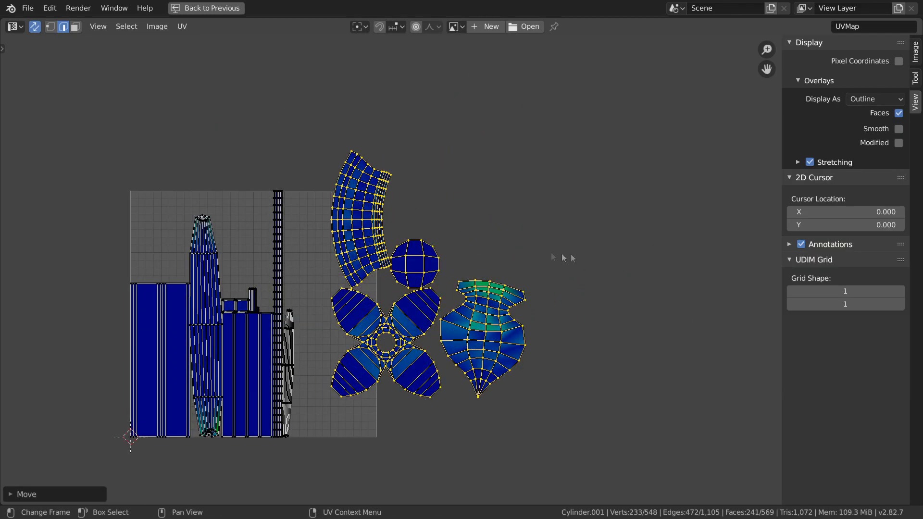
pyautogui.click(182, 27)
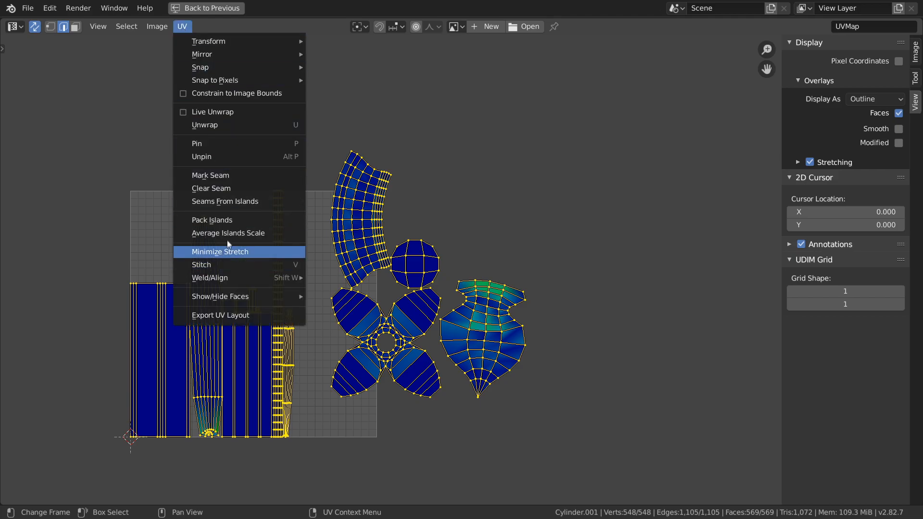
pyautogui.click(227, 233)
# Reposition the slim pole's UV island beside the rope strip, and shift the shortest large rectangular island about 0.13 along negative X
pyautogui.moveTo(235, 259); pyautogui.dragTo(311, 216, button='middle')
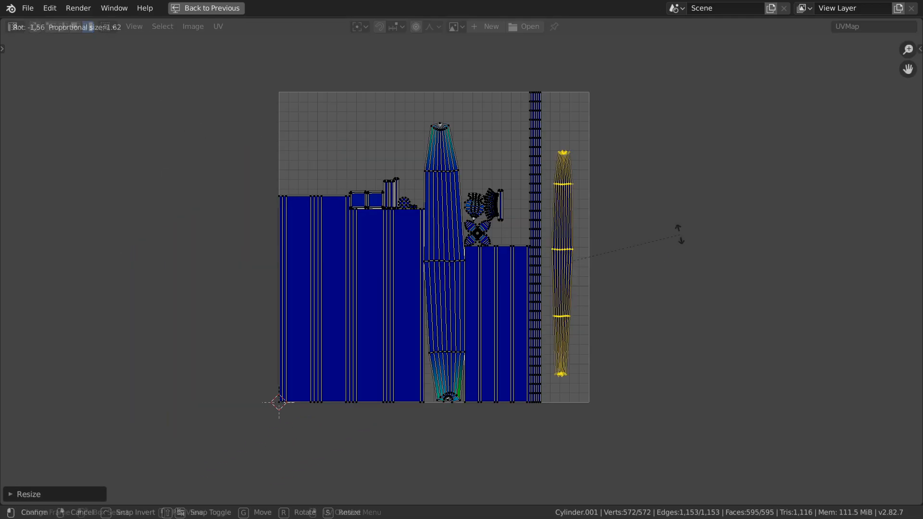
pyautogui.press('g')
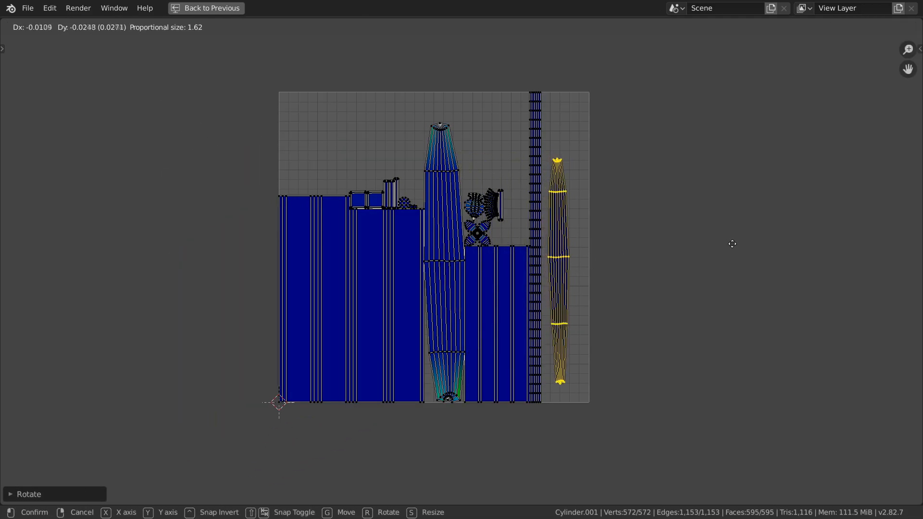
pyautogui.click(527, 271)
pyautogui.scroll(2, 521, 288)
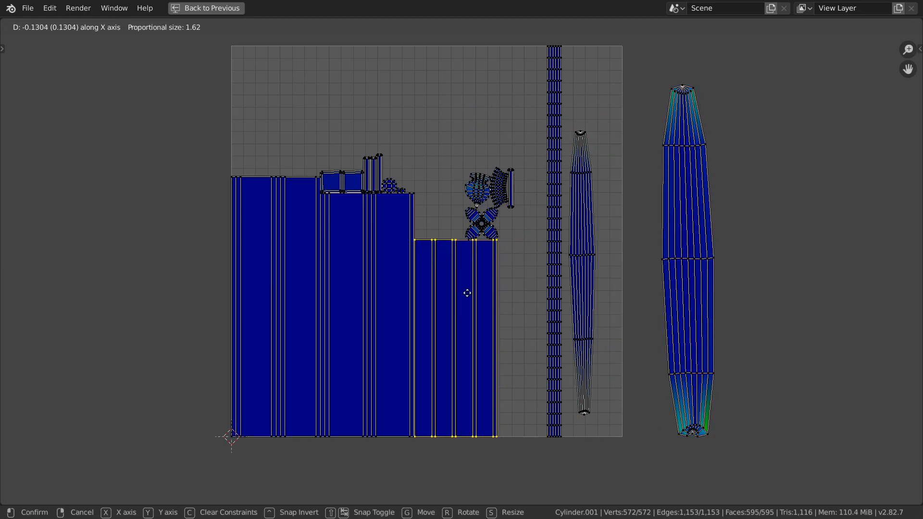
pyautogui.click(468, 293)
pyautogui.scroll(2, 364, 275)
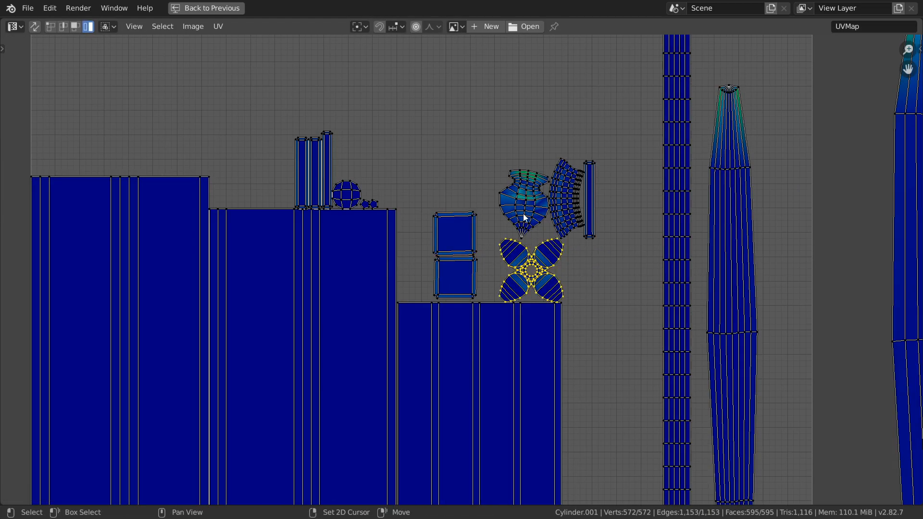
# Move the finial's UV islands outside the UV square
pyautogui.scroll(-2, 461, 269)
pyautogui.press('g')
pyautogui.click(899, 379)
# Move the segmented rope's UV strip along X until it lines up with the right edge of the UV square
pyautogui.click(526, 309)
pyautogui.press('g')
pyautogui.press('x')
pyautogui.click(607, 307)
pyautogui.moveTo(539, 79); pyautogui.dragTo(385, 340, button='middle')
pyautogui.scroll(7, 385, 340)
pyautogui.scroll(6, 523, 293)
pyautogui.press('g')
pyautogui.press('x')
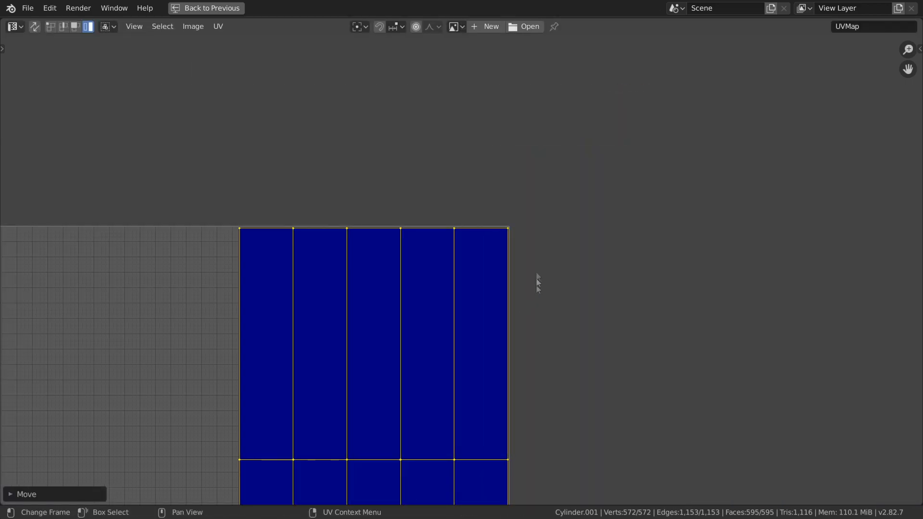
pyautogui.scroll(6, 537, 296)
pyautogui.press('g')
pyautogui.click(562, 298)
# Move the rope's UV strip along Y so its lower end sits on the bottom edge of the UV square
pyautogui.scroll(-17, 552, 305)
pyautogui.keyDown('shift'); pyautogui.moveTo(501, 339); pyautogui.dragTo(491, 22, button='middle'); pyautogui.keyUp('shift')
pyautogui.scroll(13, 452, 320)
pyautogui.keyDown('shift'); pyautogui.moveTo(462, 284); pyautogui.dragTo(456, 247, button='middle'); pyautogui.keyUp('shift')
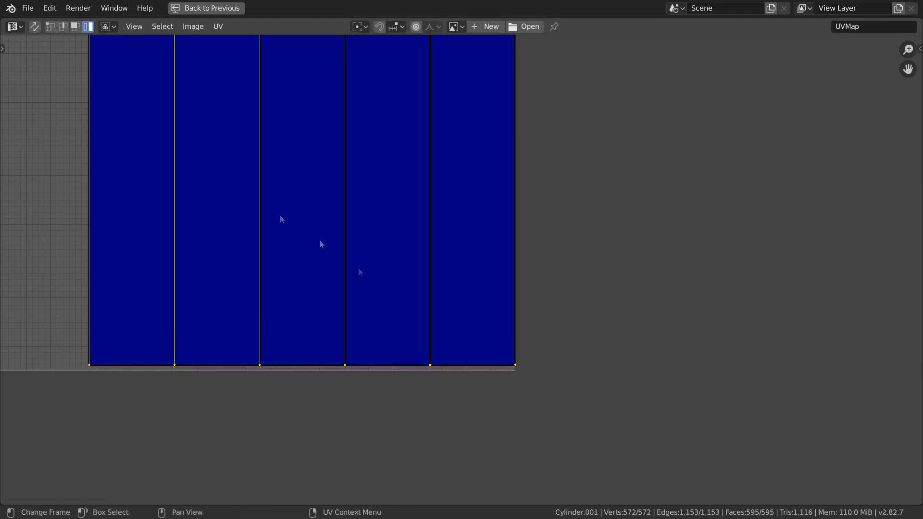
pyautogui.press('g')
pyautogui.press('y')
pyautogui.click(526, 393)
pyautogui.scroll(-17, 525, 379)
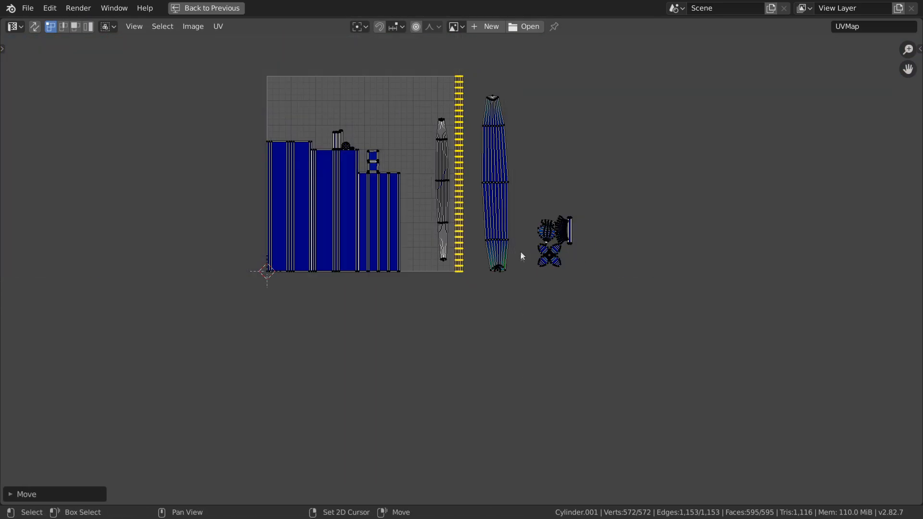
# Select the rope strip's top vertices and move them along Y to the top edge of the UV square
pyautogui.keyDown('shift'); pyautogui.moveTo(521, 263); pyautogui.dragTo(508, 429, button='middle'); pyautogui.keyUp('shift')
pyautogui.scroll(6, 505, 408)
pyautogui.keyDown('shift'); pyautogui.moveTo(486, 168); pyautogui.dragTo(473, 225, button='middle'); pyautogui.keyUp('shift')
pyautogui.moveTo(394, 227); pyautogui.dragTo(423, 243)
pyautogui.scroll(3, 423, 243)
pyautogui.moveTo(247, 148); pyautogui.dragTo(399, 197)
pyautogui.scroll(-10, 416, 307)
pyautogui.scroll(13, 422, 269)
pyautogui.moveTo(232, 171); pyautogui.dragTo(501, 286)
pyautogui.scroll(4, 534, 290)
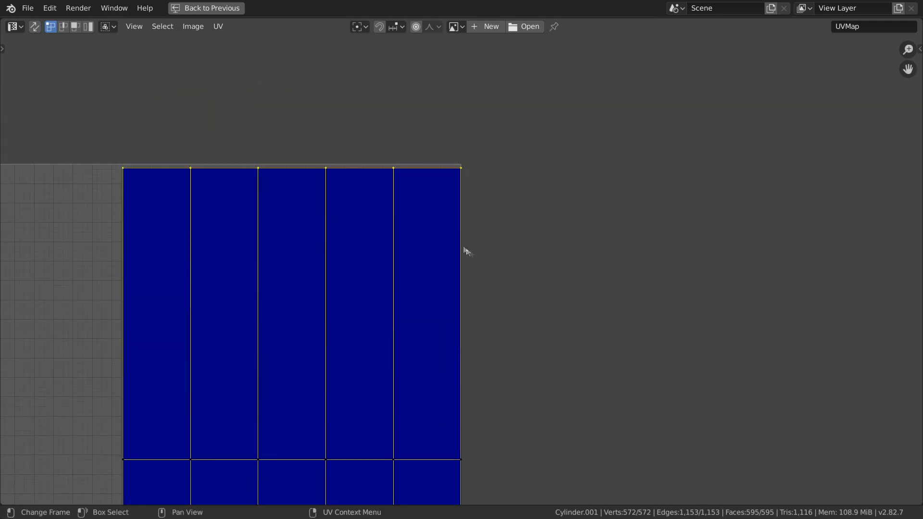
pyautogui.scroll(3, 470, 251)
pyautogui.press('g')
pyautogui.press('y')
pyautogui.click(465, 270)
pyautogui.scroll(-13, 500, 360)
pyautogui.scroll(3, 466, 304)
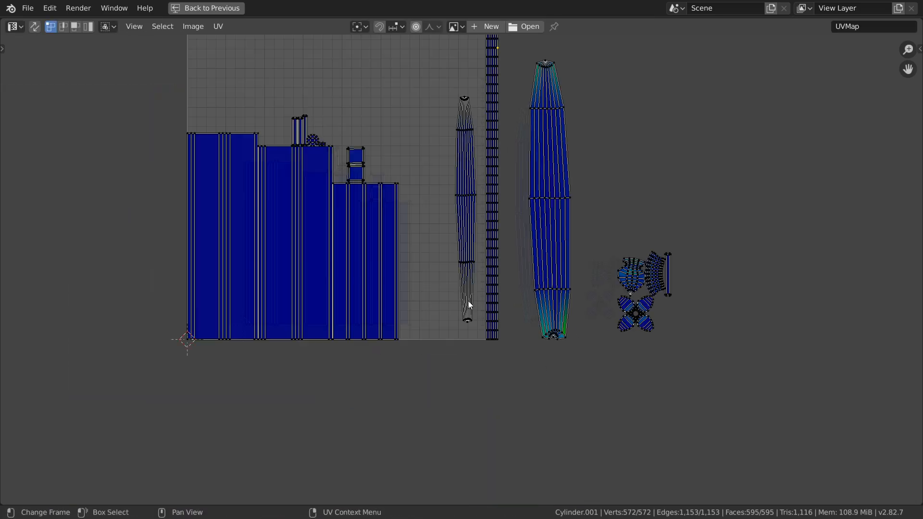
# Arrange the finial's UV islands in the gap between the rectangular islands and the pole islands
pyautogui.scroll(-1, 563, 279)
pyautogui.press('g')
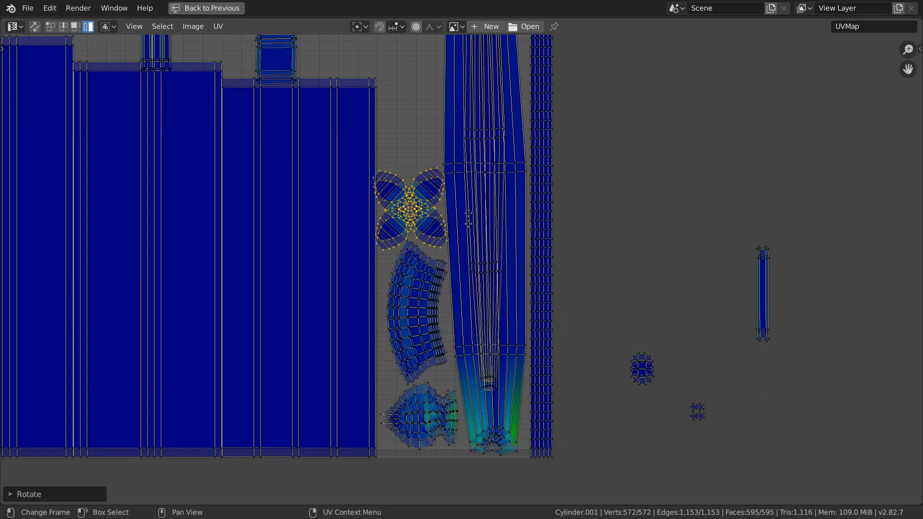
pyautogui.moveTo(463, 252); pyautogui.dragTo(464, 232, button='middle')
pyautogui.press('g')
pyautogui.click(469, 386)
pyautogui.click(417, 288)
pyautogui.press('g')
pyautogui.click(416, 230)
pyautogui.click(420, 329)
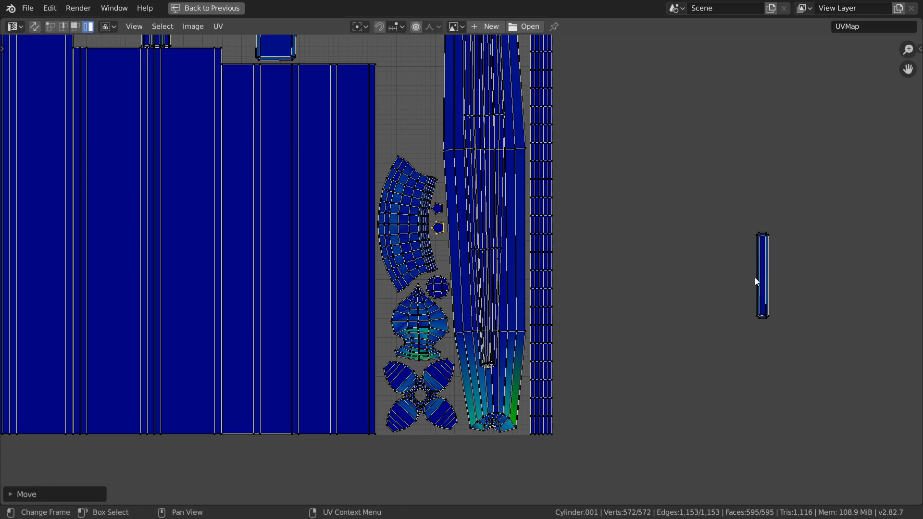
# Move the remaining narrow strip island from outside the UV square in among the other islands
pyautogui.scroll(-3, 756, 282)
pyautogui.press('g')
pyautogui.click(393, 225)
pyautogui.moveTo(316, 229); pyautogui.dragTo(438, 268, button='middle')
pyautogui.scroll(4, 438, 269)
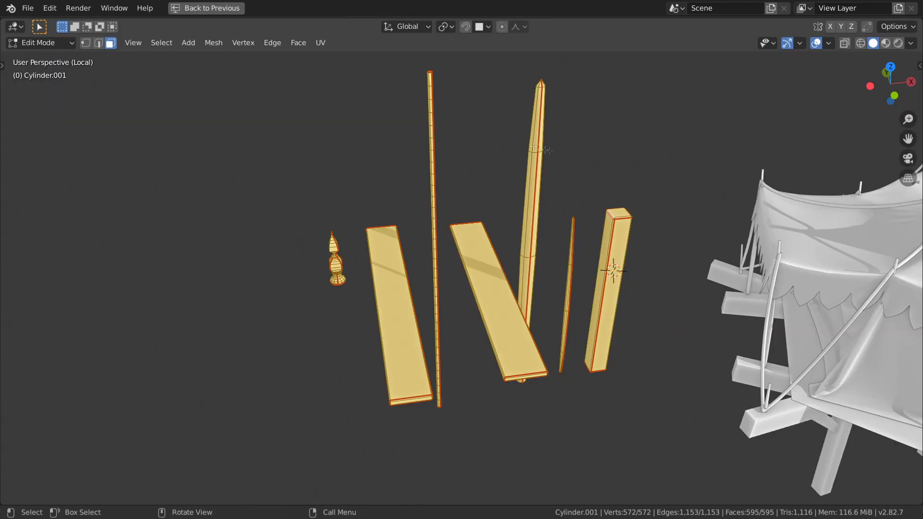
# Add loop cuts across the planks, working in top view
pyautogui.moveTo(562, 197); pyautogui.dragTo(528, 201, button='middle')
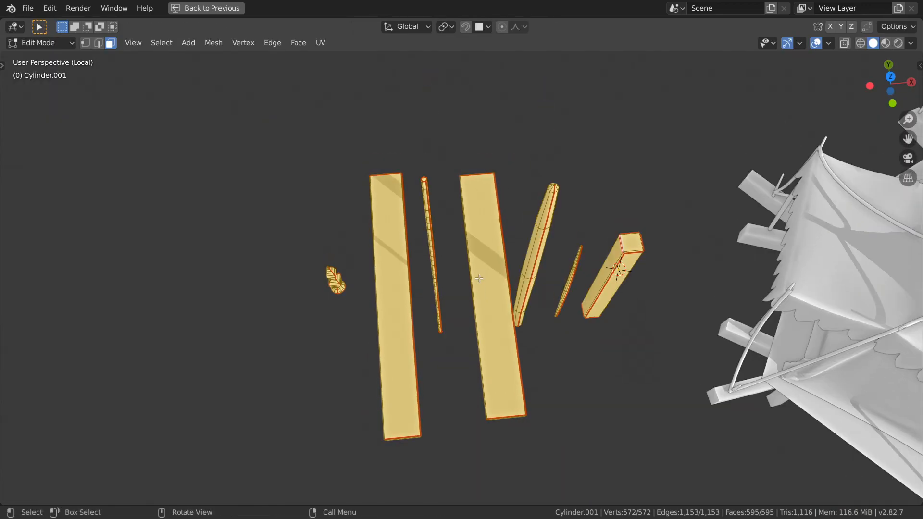
pyautogui.press('KP_7')
pyautogui.hotkey('ctrl', 'r')
pyautogui.scroll(1, 493, 241)
pyautogui.moveTo(493, 240); pyautogui.dragTo(473, 279, button='middle')
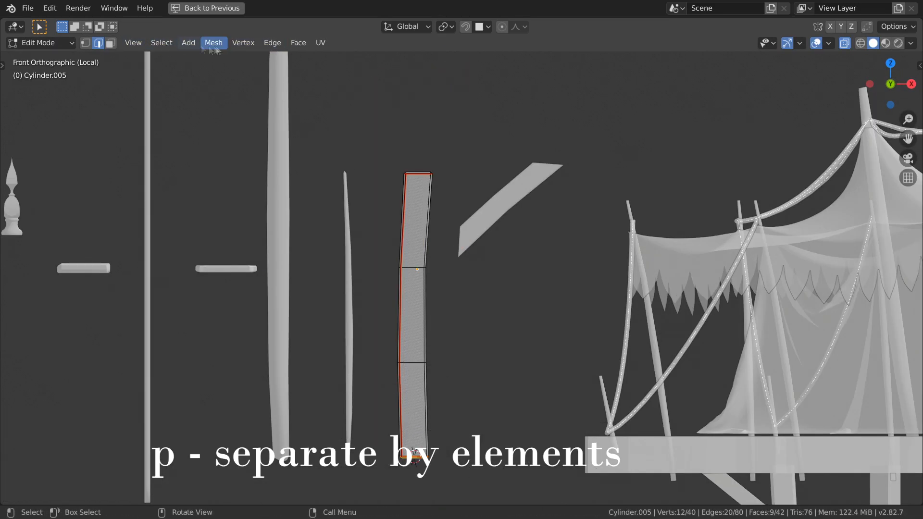
# Set the wooden post's origin to the 3D cursor at its base, and do the same for the slender pole
pyautogui.click(242, 43)
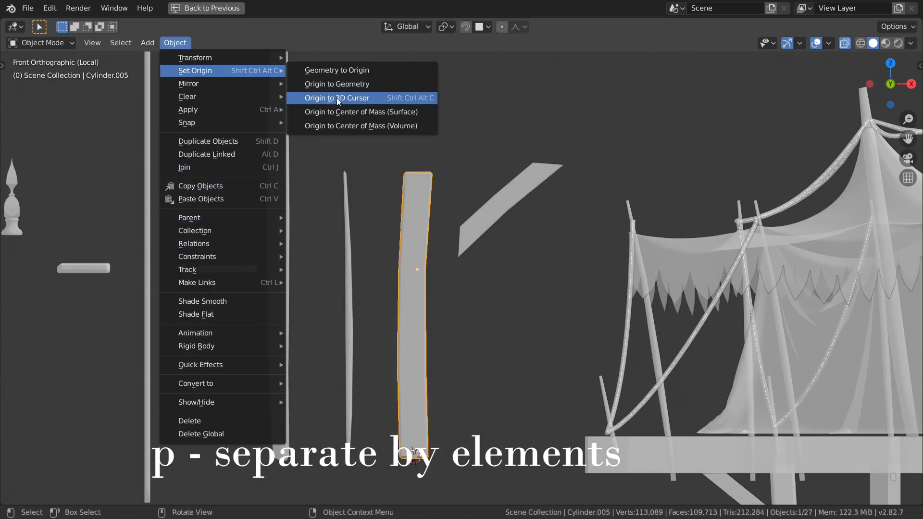
pyautogui.click(337, 102)
pyautogui.click(349, 356)
pyautogui.press('Tab')
pyautogui.moveTo(332, 438); pyautogui.dragTo(365, 467)
pyautogui.hotkey('shift', 's')
pyautogui.press('Tab')
pyautogui.click(176, 43)
pyautogui.moveTo(206, 71)
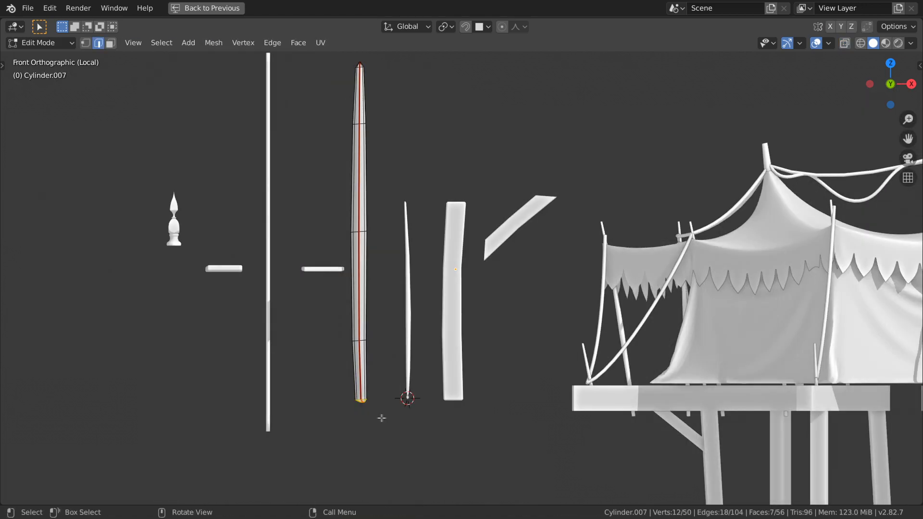
# Set the tall thick pole's origin to the 3D cursor at its base
pyautogui.press('Tab')
pyautogui.click(175, 42)
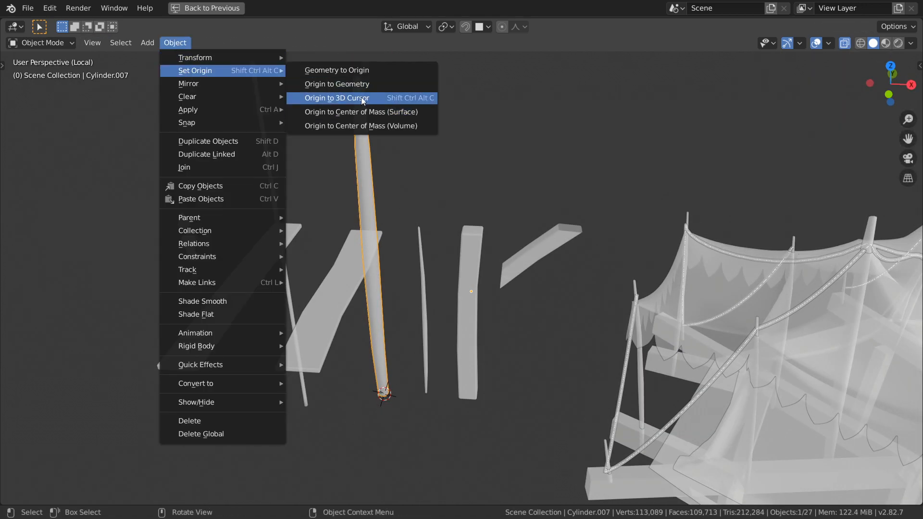
pyautogui.click(351, 94)
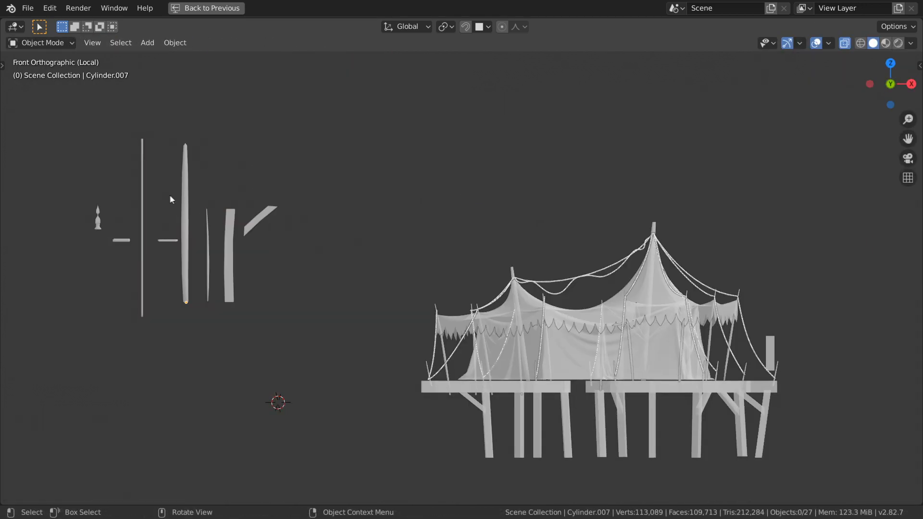
# Duplicate the tall pole to the tent's higher peak, and rotate and move it to match the existing centre pole
pyautogui.hotkey('shift', 'd')
pyautogui.click(783, 208)
pyautogui.press('Tab')
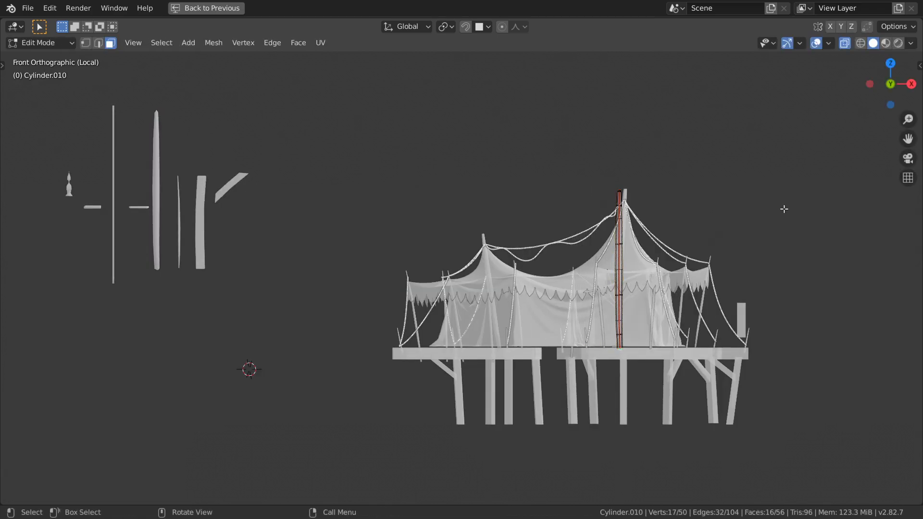
pyautogui.press('r')
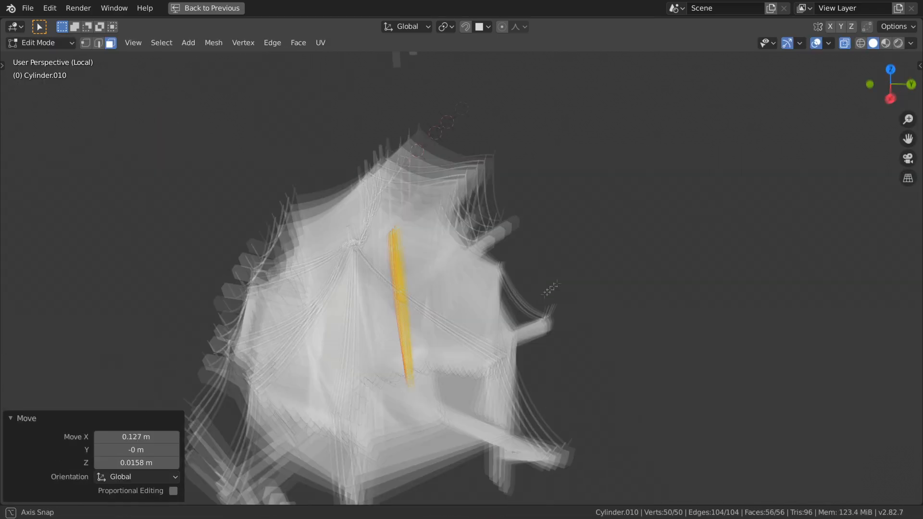
pyautogui.press('g')
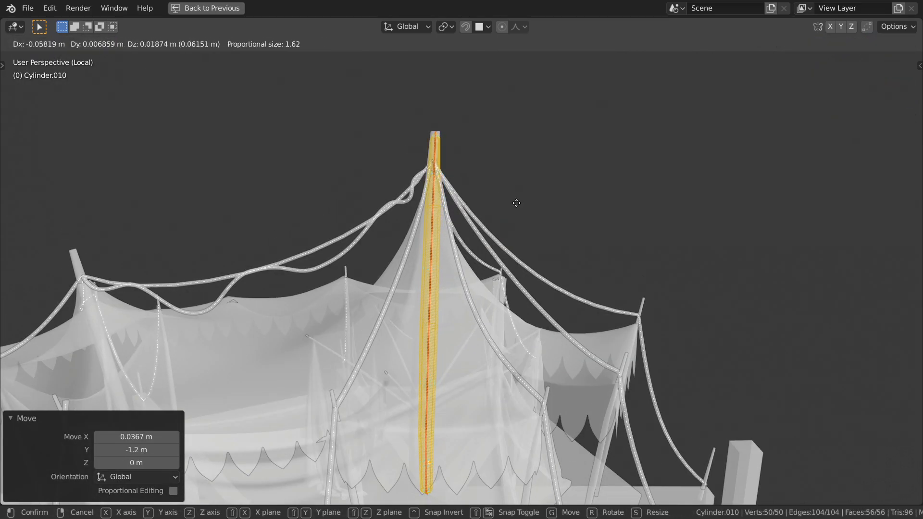
# Rotate the pole copy at the tent's lower peak around Z and scale it to fit
pyautogui.press('r')
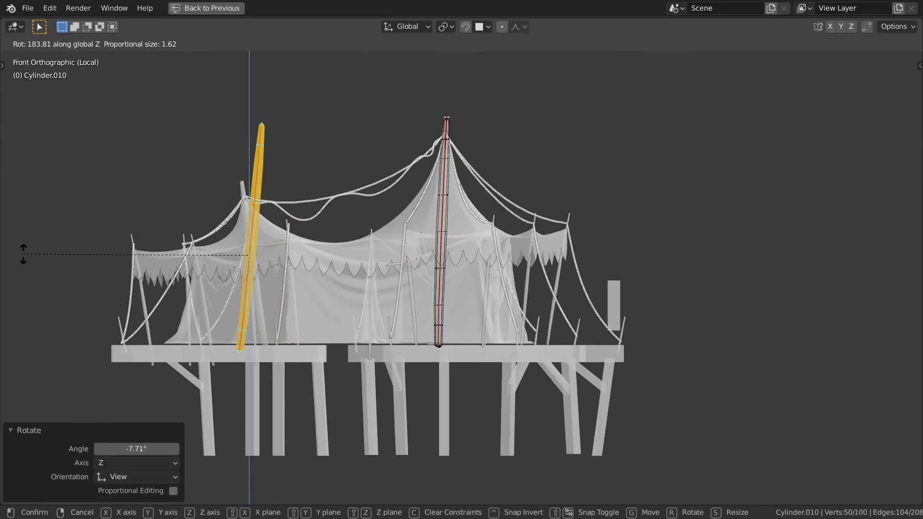
pyautogui.press('s')
pyautogui.click(411, 186)
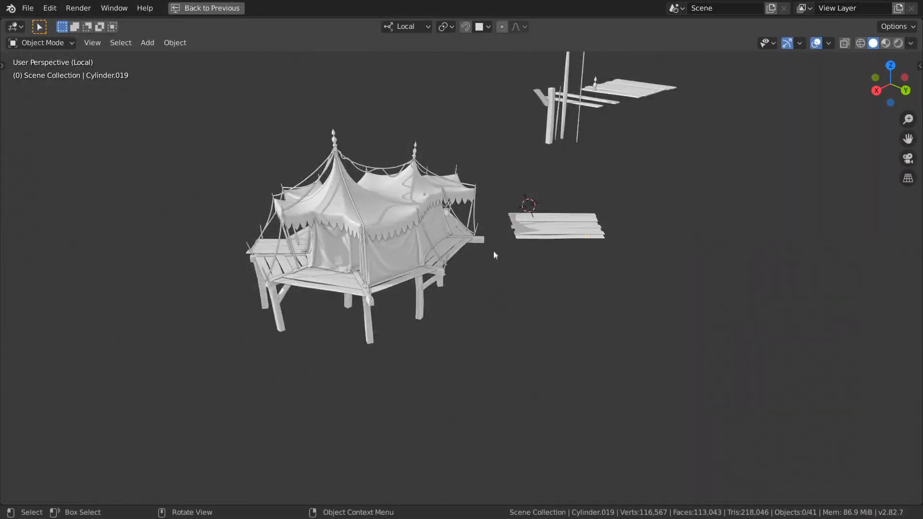
# Set the corner rope curve's origin at its lower end, and snap a copy of the segmented rope mesh to that point
pyautogui.moveTo(494, 255); pyautogui.dragTo(490, 262, button='middle')
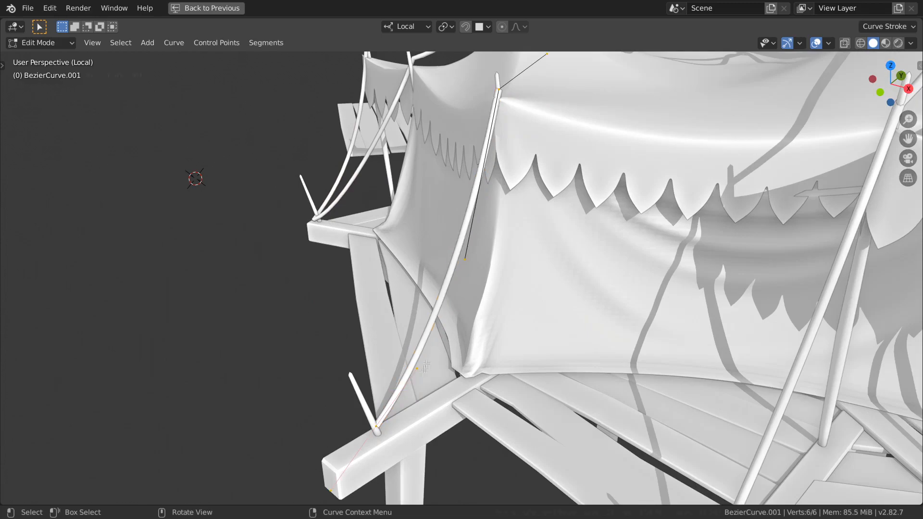
pyautogui.hotkey('shift', 's')
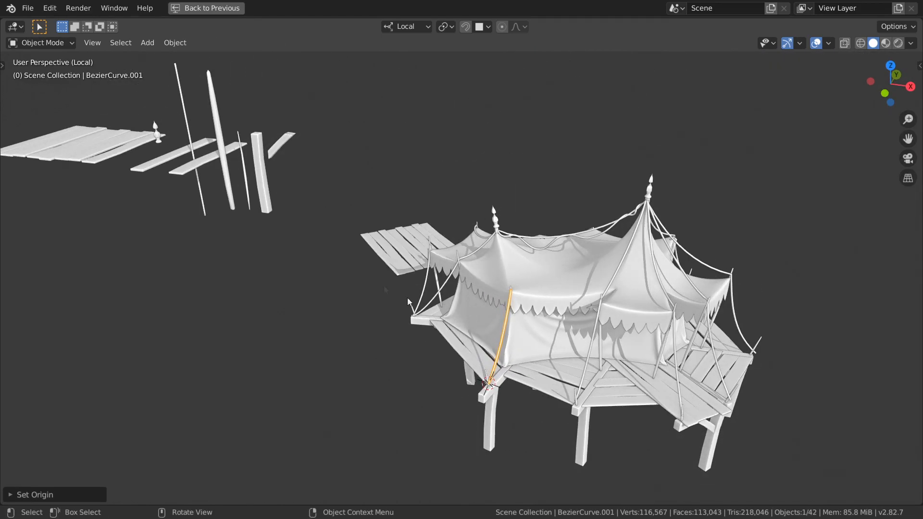
pyautogui.click(200, 186)
pyautogui.hotkey('shift', 's')
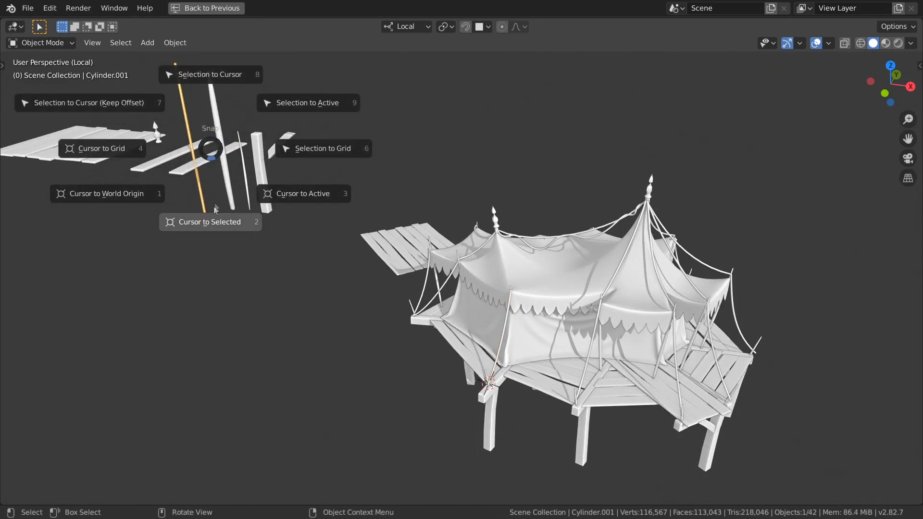
pyautogui.moveTo(514, 328); pyautogui.dragTo(462, 293, button='middle')
pyautogui.scroll(3, 426, 267)
pyautogui.scroll(2, 634, 235)
pyautogui.hotkey('ctrl', 'space')
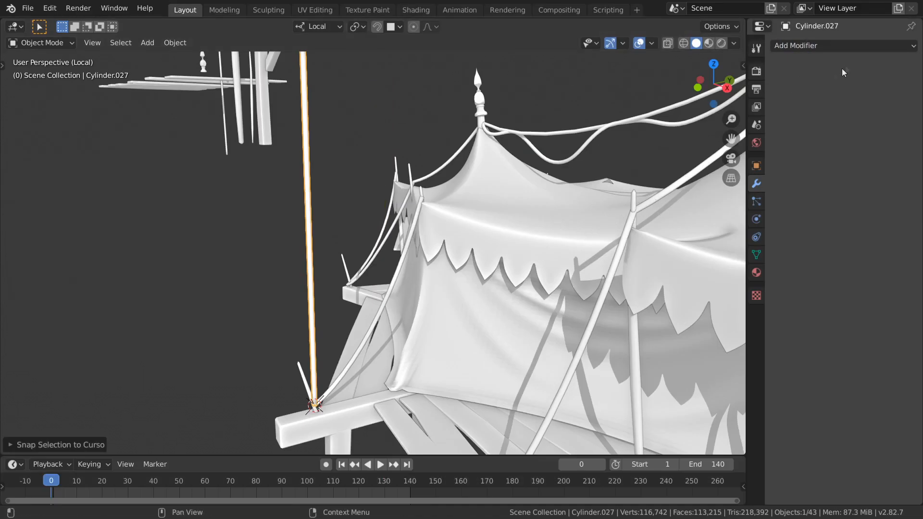
# Add a Curve modifier to the snapped rope mesh, using the corner rope curve as its object
pyautogui.click(837, 45)
pyautogui.click(748, 103)
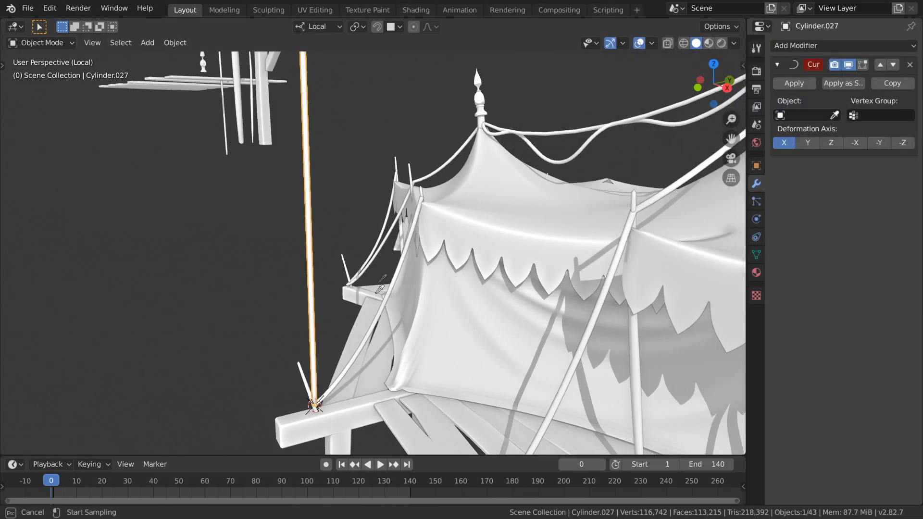
pyautogui.click(349, 371)
# Set the corner rope curve's preview resolution to 64 and its bevel depth to 0 m
pyautogui.click(350, 355)
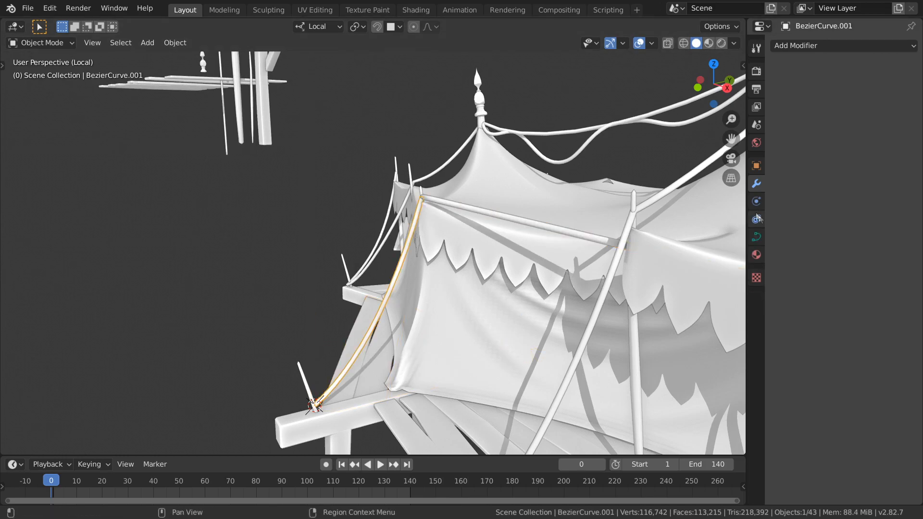
pyautogui.click(757, 236)
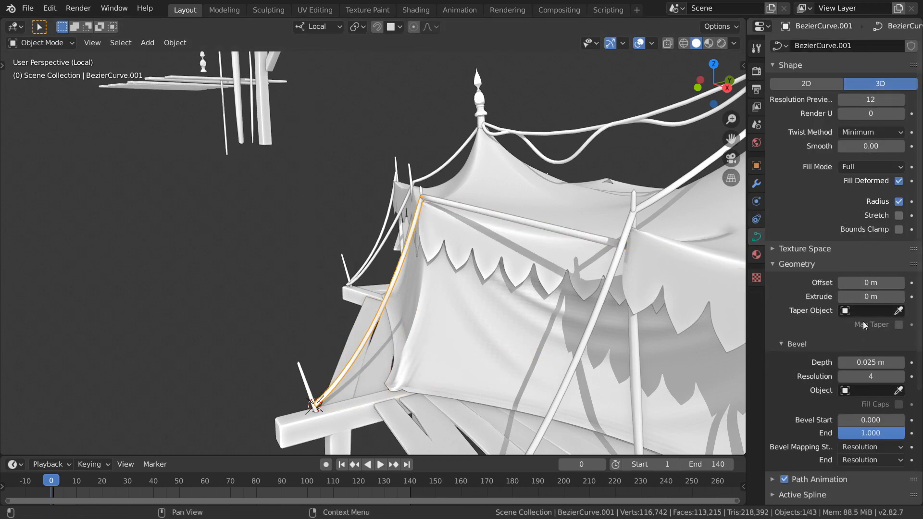
pyautogui.moveTo(869, 96); pyautogui.dragTo(915, 96)
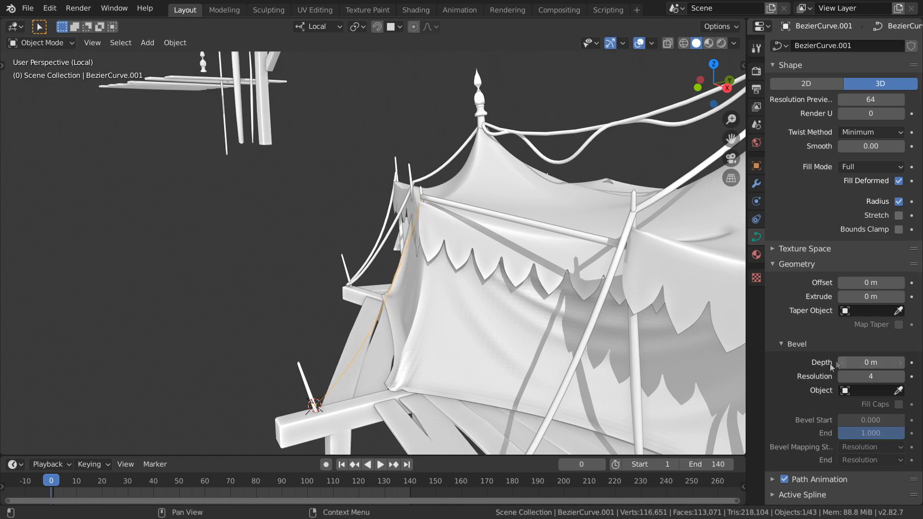
# Set the deformation axis of the rope mesh's Curve modifier to -Z
pyautogui.moveTo(269, 348); pyautogui.dragTo(342, 272, button='middle')
pyautogui.click(434, 129)
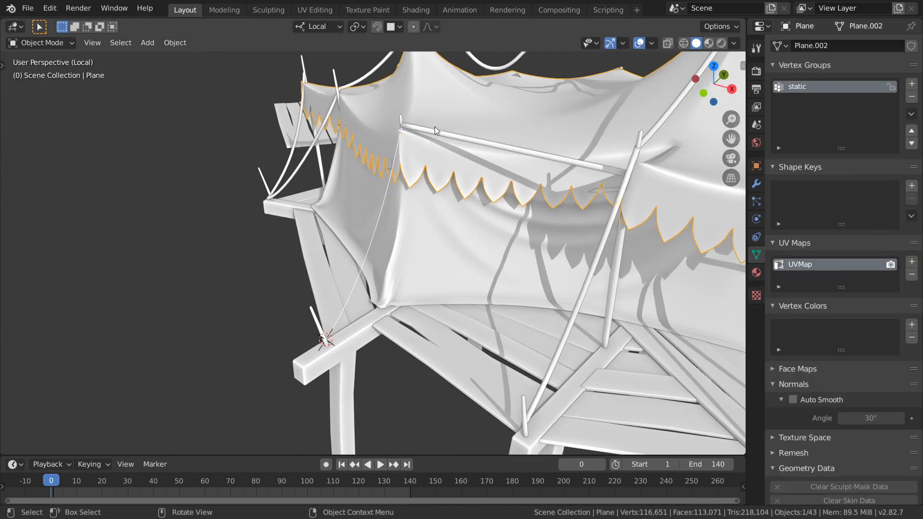
pyautogui.click(430, 131)
pyautogui.scroll(-5, 429, 131)
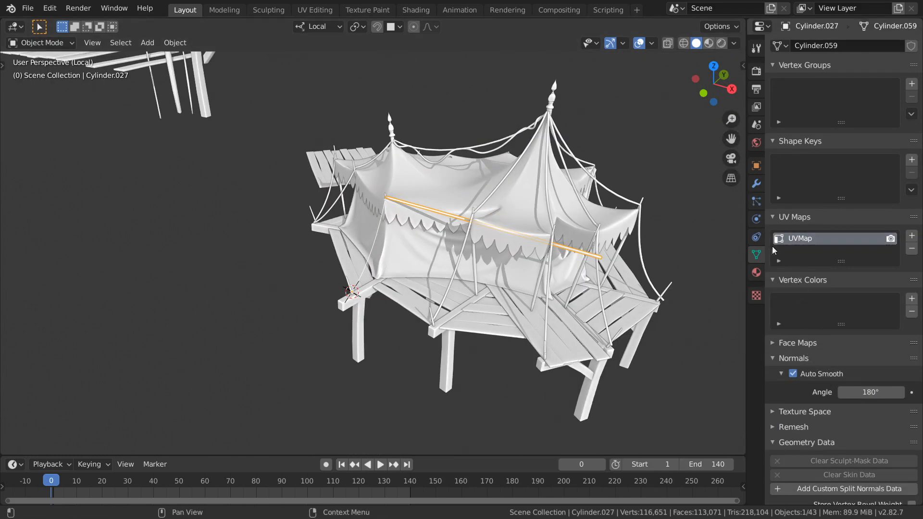
pyautogui.click(756, 184)
pyautogui.scroll(3, 446, 283)
pyautogui.moveTo(447, 283); pyautogui.dragTo(414, 266, button='middle')
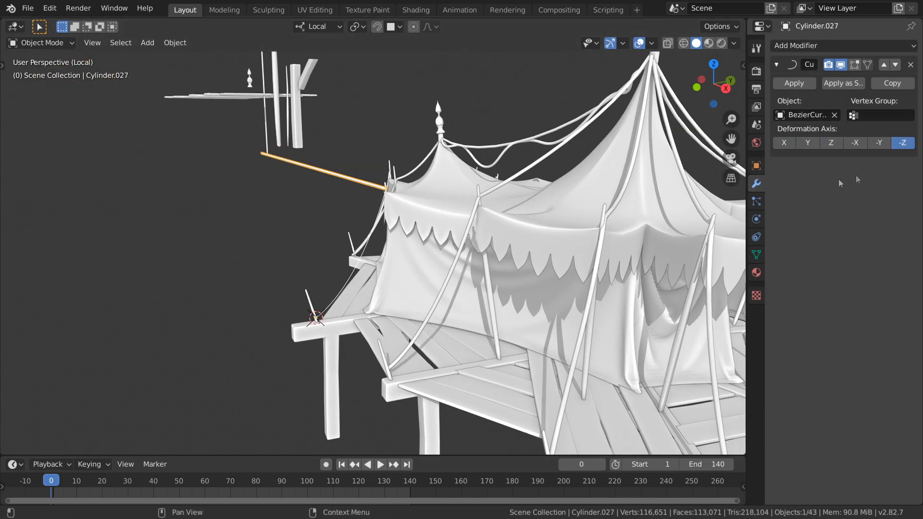
# Separate the rope spline running from the higher peak to the next platform corner into its own curve object
pyautogui.moveTo(414, 211); pyautogui.dragTo(376, 204, button='middle')
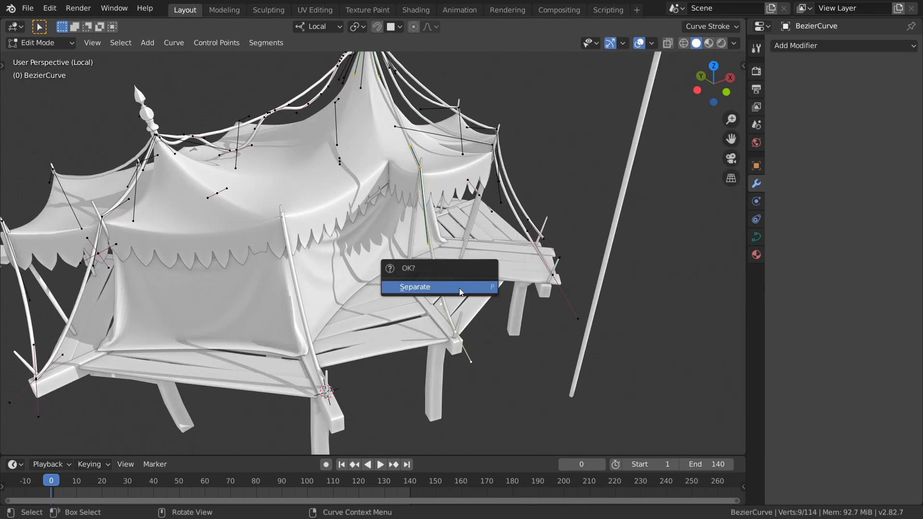
pyautogui.click(461, 287)
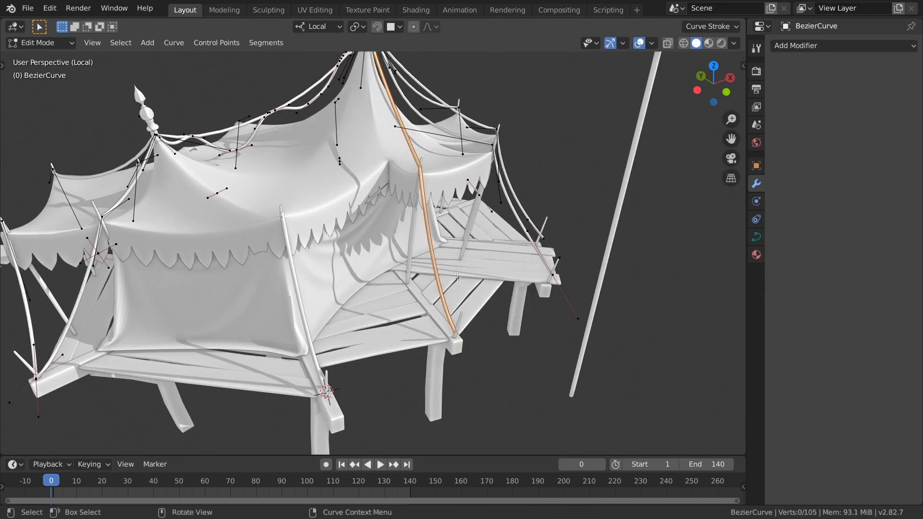
pyautogui.click(598, 340)
pyautogui.moveTo(598, 339); pyautogui.dragTo(499, 315, button='middle')
# Place the 3D cursor at the separated curve's lower end and snap the spare straight rope mesh to it
pyautogui.click(421, 305)
pyautogui.hotkey('shift', 's')
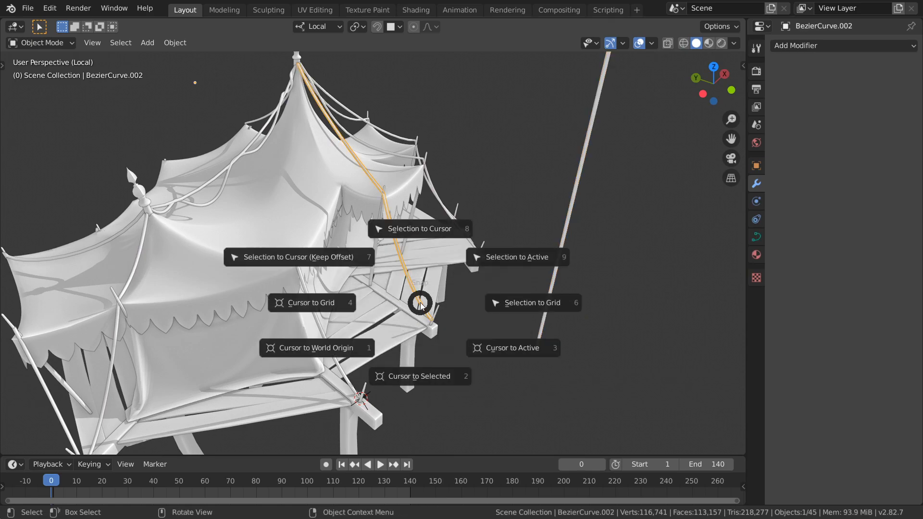
pyautogui.press('Escape')
pyautogui.press('Tab')
pyautogui.hotkey('shift', 's')
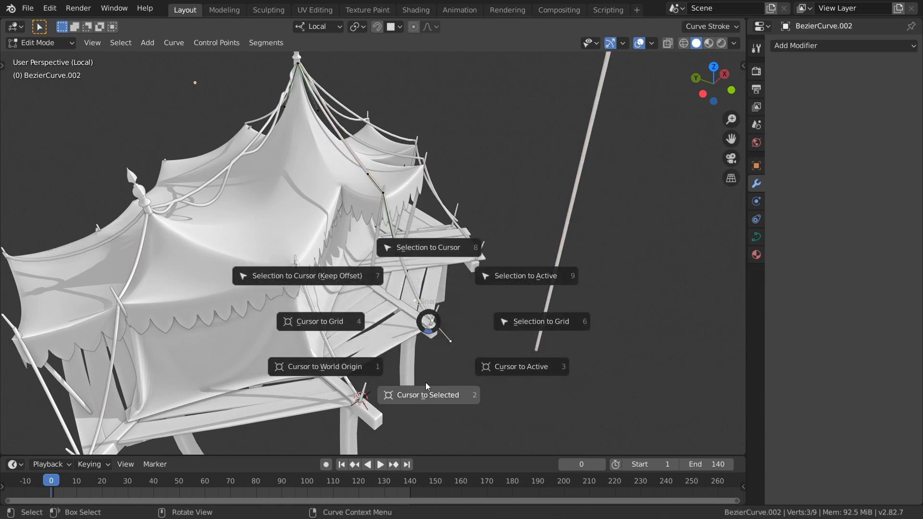
pyautogui.click(438, 372)
pyautogui.press('Tab')
pyautogui.click(537, 323)
pyautogui.hotkey('shift', 's')
pyautogui.click(495, 248)
# Select the rope curves, set their preview resolution to 64 and reset their bevel depth
pyautogui.moveTo(452, 296); pyautogui.dragTo(413, 302, button='middle')
pyautogui.click(423, 284)
pyautogui.click(416, 282)
pyautogui.click(444, 307)
pyautogui.click(410, 305)
pyautogui.moveTo(399, 144); pyautogui.dragTo(385, 172, button='middle')
pyautogui.keyDown('shift'); pyautogui.click(385, 172); pyautogui.keyUp('shift')
pyautogui.click(756, 237)
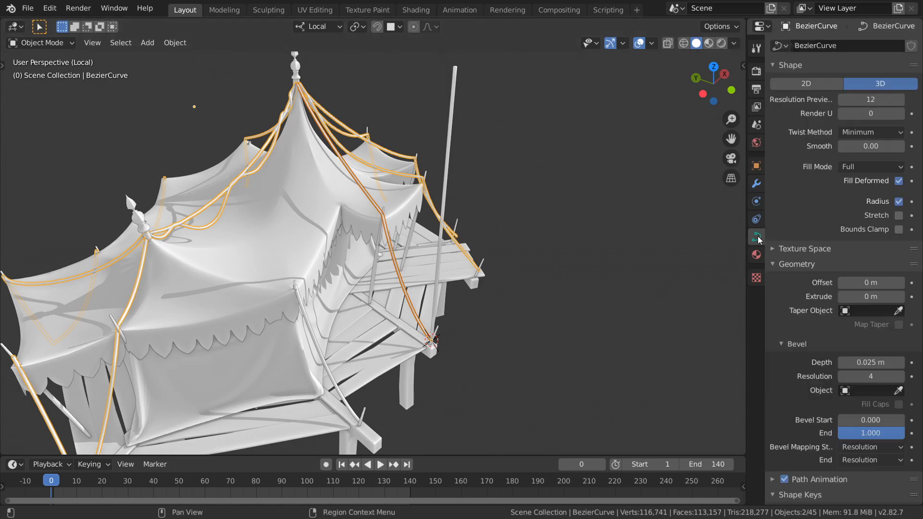
pyautogui.scroll(-2, 889, 327)
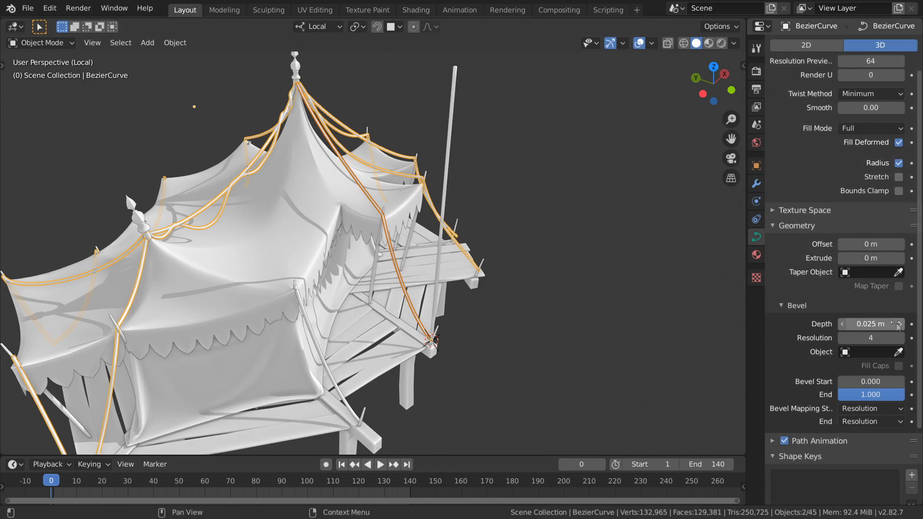
pyautogui.press('BackSpace')
pyautogui.click(355, 184)
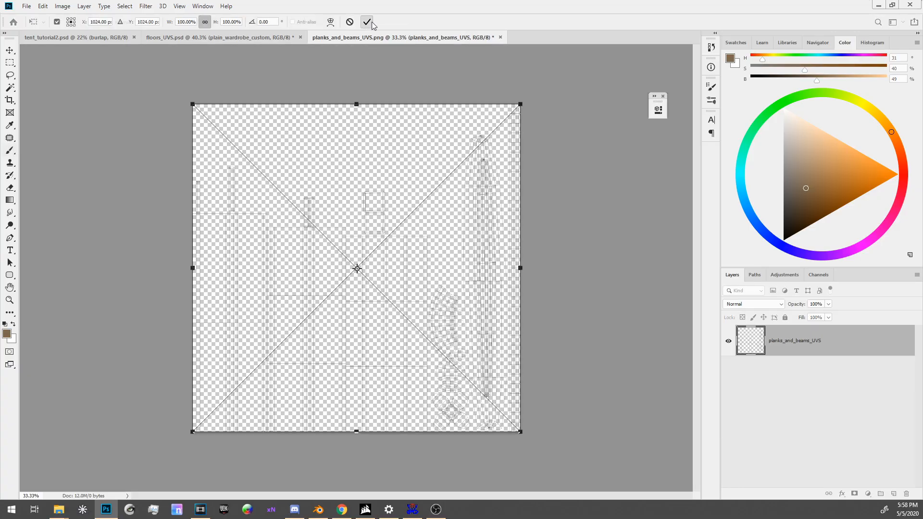
# In Photoshop, finish placing the planks_and_beams_UVS layout and fill the layer beneath it with brown
pyautogui.press('Return')
pyautogui.click(797, 372)
pyautogui.hotkey('ctrl', 'BackSpace')
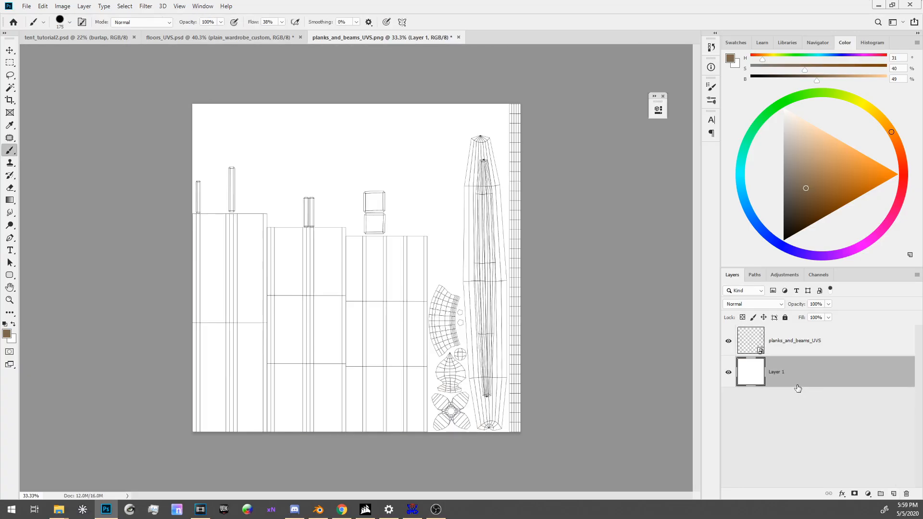
pyautogui.hotkey('alt', 'BackSpace')
# Lasso the finial's UV islands, and fill the selected beam column on Layer 3 with dark brown
pyautogui.keyDown('alt'); pyautogui.scroll(3, 384, 259); pyautogui.keyUp('alt')
pyautogui.keyDown('alt'); pyautogui.scroll(3, 353, 255); pyautogui.keyUp('alt')
pyautogui.moveTo(351, 256)
pyautogui.mouseDown()
pyautogui.moveTo(263, 157)
pyautogui.moveTo(159, 132)
pyautogui.mouseUp()
pyautogui.keyDown('alt'); pyautogui.scroll(2, 288, 240); pyautogui.keyUp('alt')
pyautogui.press('l')
pyautogui.moveTo(295, 312); pyautogui.dragTo(298, 148)
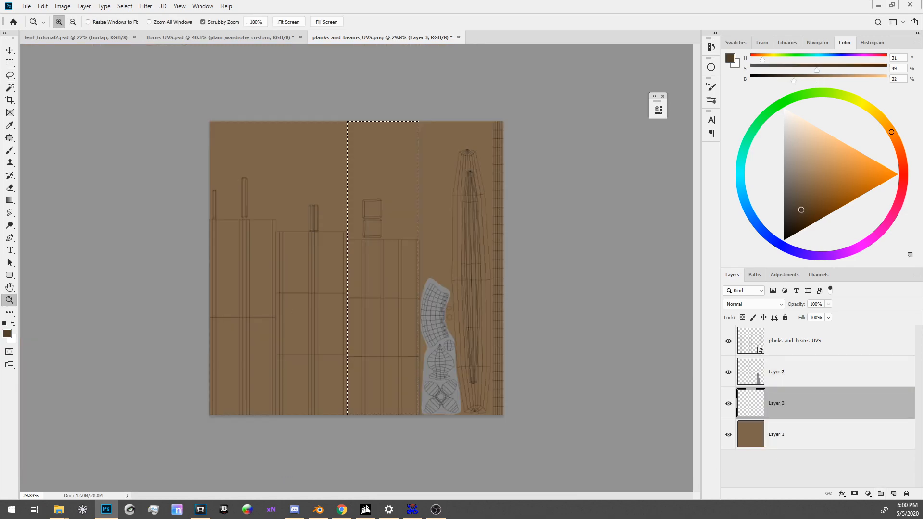
pyautogui.hotkey('alt', 'BackSpace')
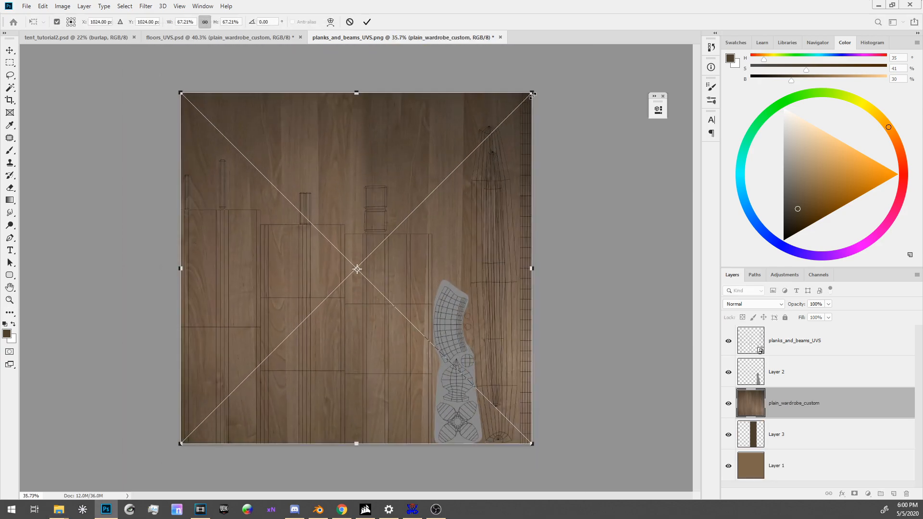
# Place the plain_wardrobe_custom texture over the plank islands and the IMG_20181005_130213549 texture over the beam column
pyautogui.moveTo(450, 230); pyautogui.dragTo(264, 230)
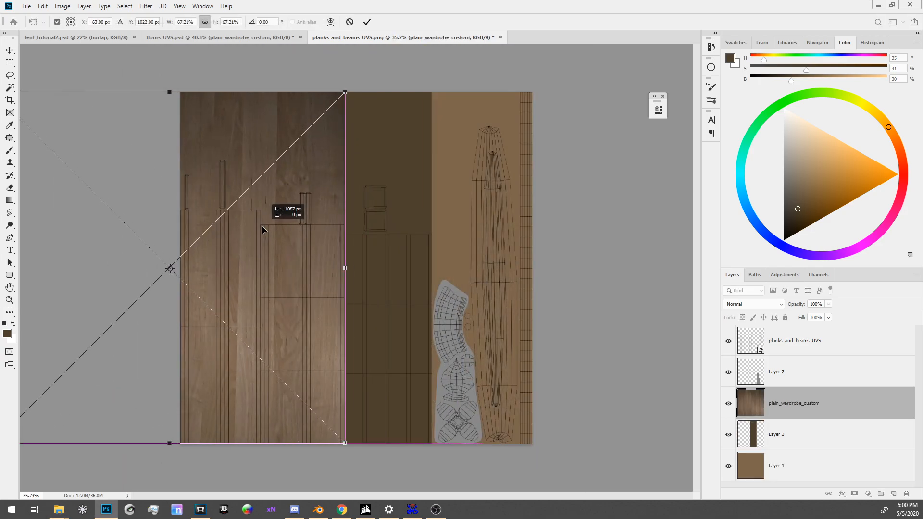
pyautogui.click(366, 22)
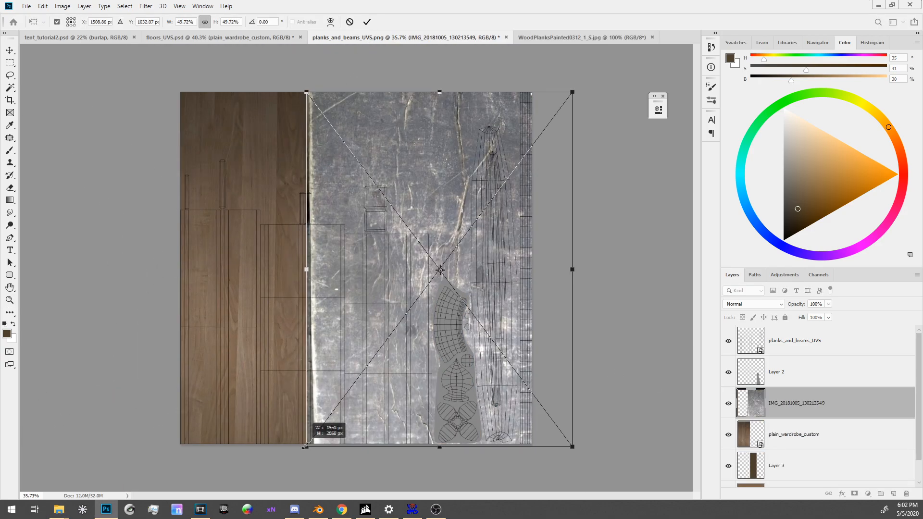
pyautogui.press('Return')
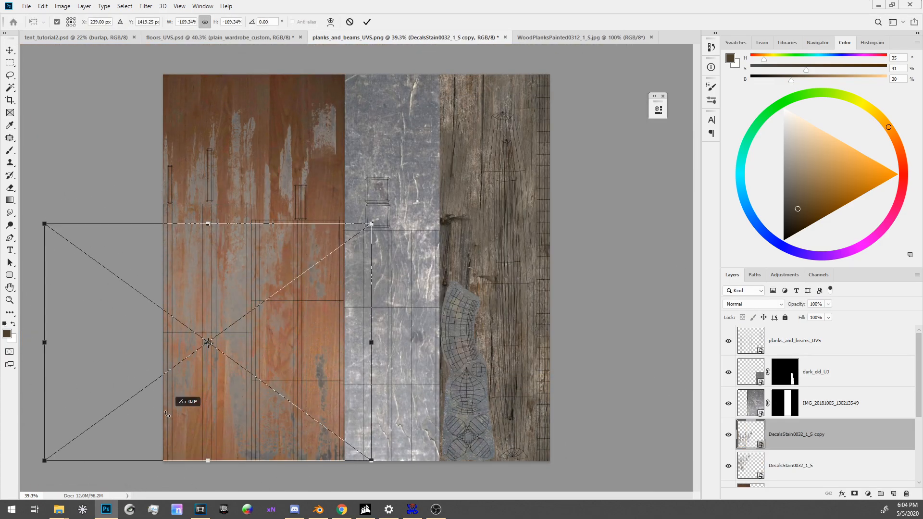
# Position the DecalsStain0032_1_S copy over the lower planks and choose a brush for its layer mask
pyautogui.moveTo(181, 375); pyautogui.dragTo(368, 356)
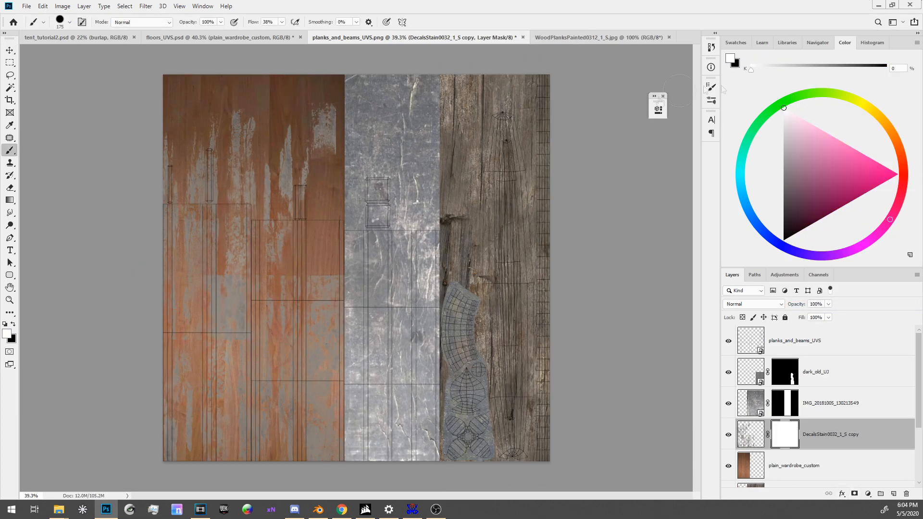
pyautogui.click(711, 100)
pyautogui.scroll(-3, 693, 208)
pyautogui.click(684, 83)
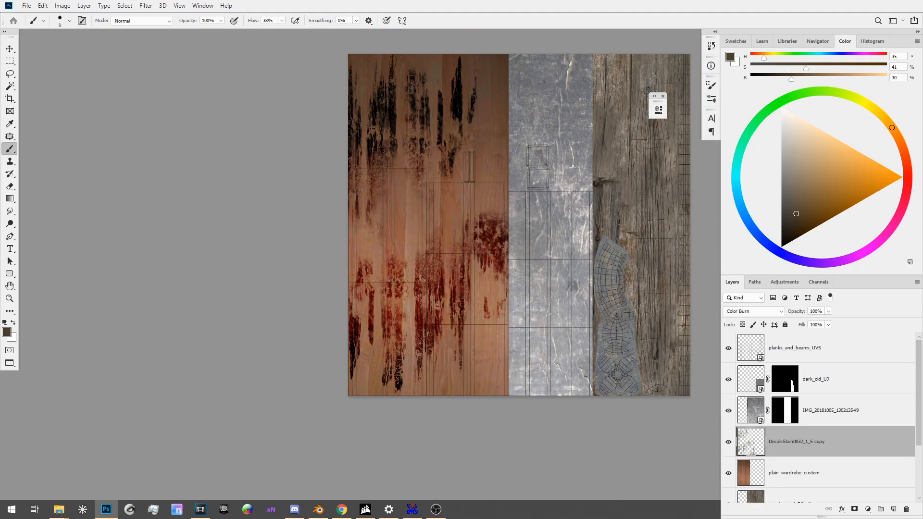
pyautogui.keyDown('alt'); pyautogui.scroll(3, 490, 240); pyautogui.keyUp('alt')
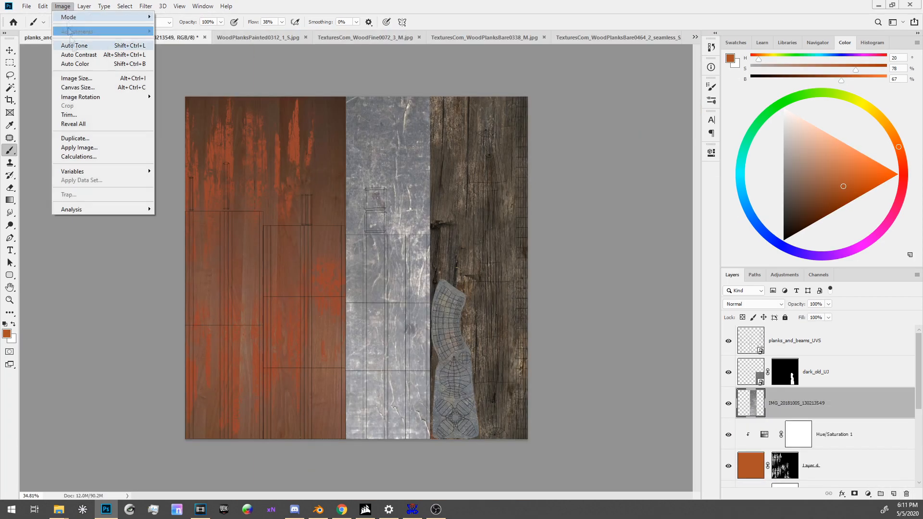
# Match the beam texture's color to the TexturesCom wood image with luminance 80, color intensity 148 and fade 3
pyautogui.moveTo(77, 31)
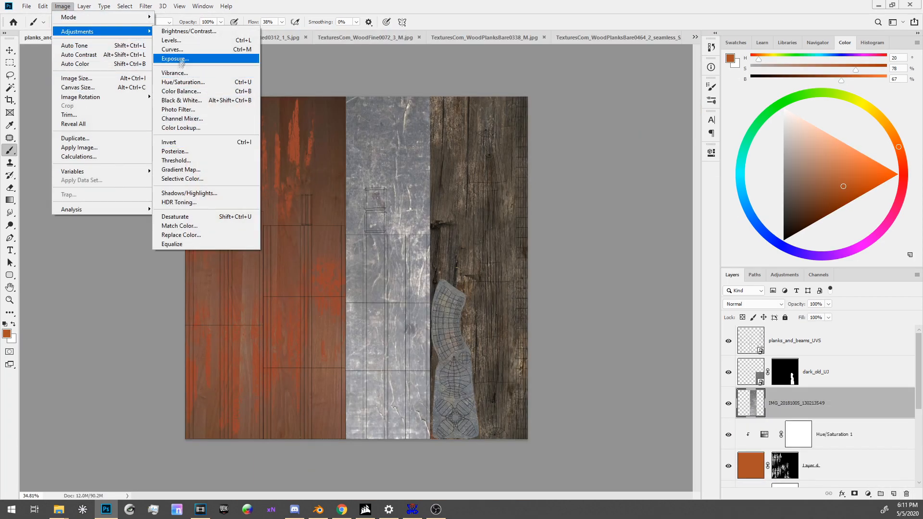
pyautogui.click(189, 225)
pyautogui.click(567, 287)
pyautogui.click(568, 338)
pyautogui.moveTo(584, 160); pyautogui.dragTo(574, 161)
pyautogui.moveTo(584, 185); pyautogui.dragTo(608, 185)
pyautogui.moveTo(536, 211); pyautogui.dragTo(539, 211)
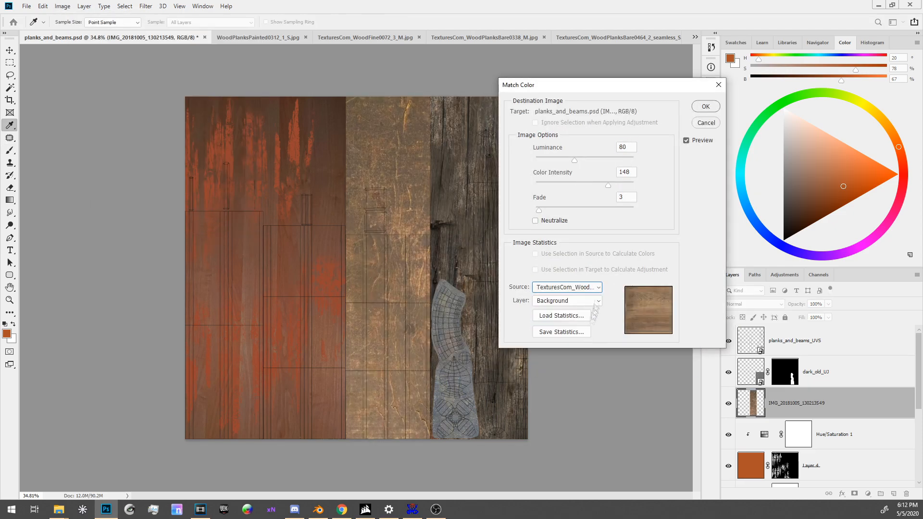
pyautogui.click(702, 110)
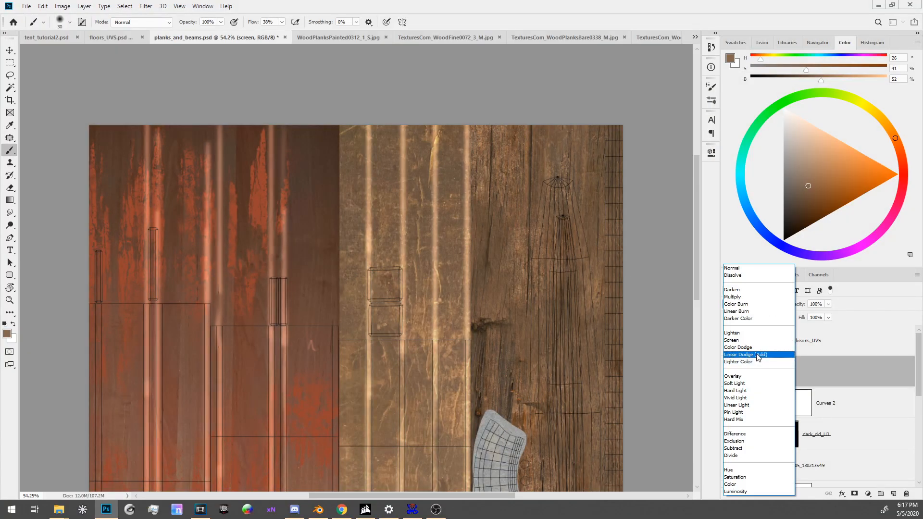
# Set the screen layer's blend mode to Linear Dodge (Add) and paint fine highlights along the beam's edges
pyautogui.click(742, 354)
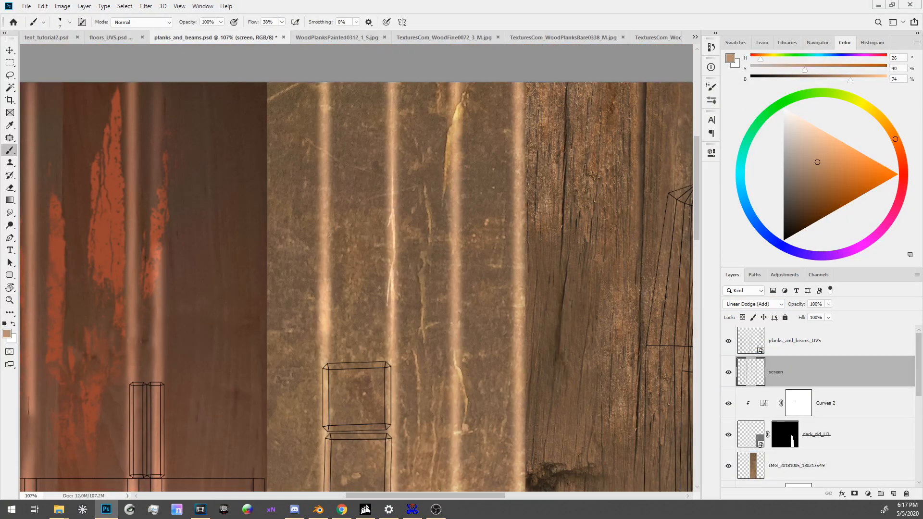
pyautogui.moveTo(394, 409); pyautogui.dragTo(425, 72)
pyautogui.moveTo(404, 433); pyautogui.dragTo(440, 61)
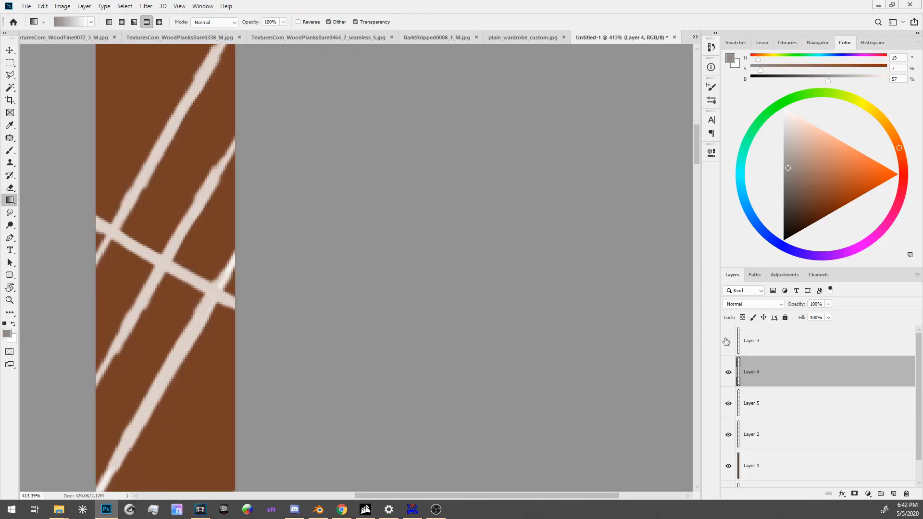
# Select one diagonal rope strand on Layer 3 with the Polygonal Lasso and shade it with a reflected gradient
pyautogui.hotkey('alt', ']')
pyautogui.moveTo(164, 263); pyautogui.dragTo(221, 259)
pyautogui.hotkey('ctrl', 'z')
pyautogui.click(10, 75)
pyautogui.scroll(3, 243, 150)
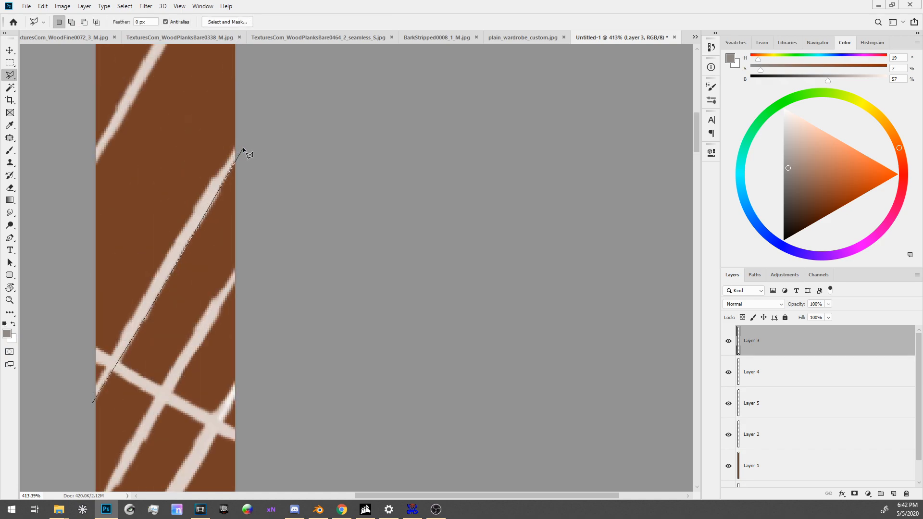
pyautogui.click(236, 382)
pyautogui.scroll(-4, 236, 382)
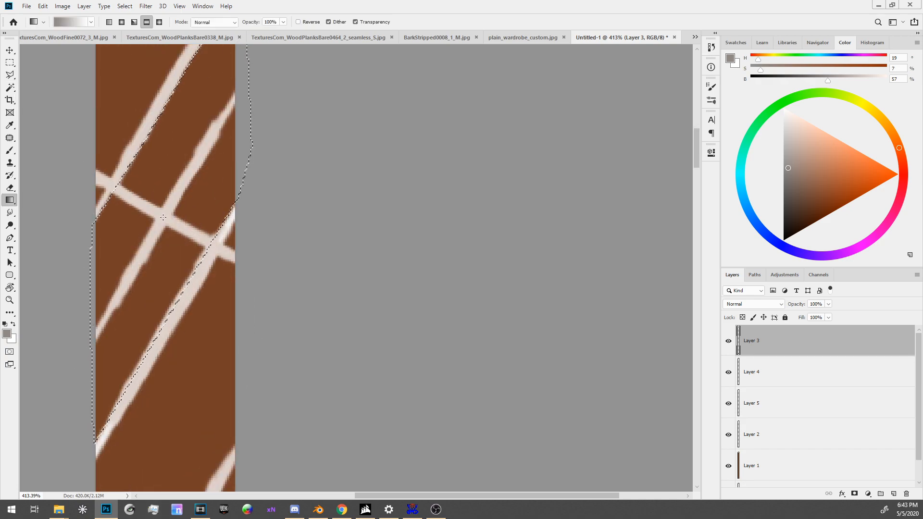
pyautogui.moveTo(163, 217); pyautogui.dragTo(164, 217)
pyautogui.keyDown('alt'); pyautogui.scroll(-5, 155, 214); pyautogui.keyUp('alt')
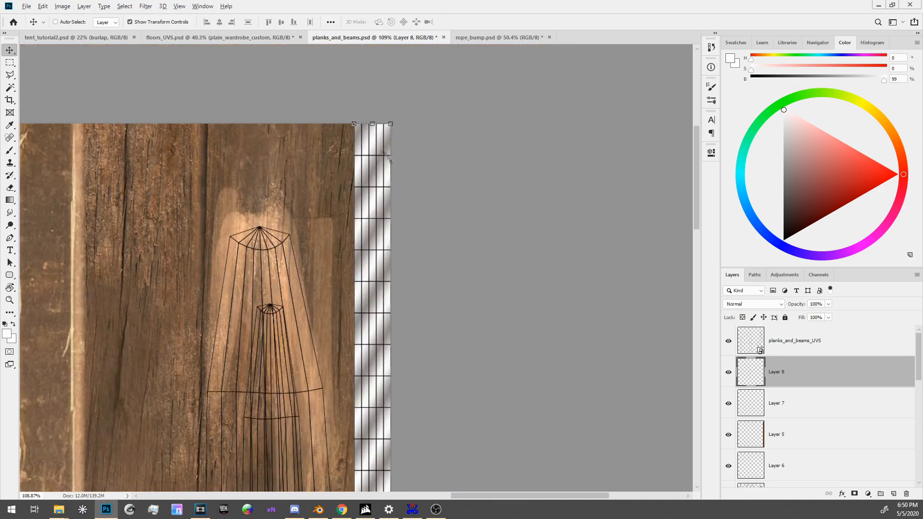
# Align the striped rope shading on Layer 8 with the rope's UV strip and set its blend mode to Multiply
pyautogui.keyDown('alt'); pyautogui.scroll(10, 384, 129); pyautogui.keyUp('alt')
pyautogui.moveTo(346, 135); pyautogui.dragTo(350, 139)
pyautogui.keyDown('alt'); pyautogui.scroll(-15, 348, 133); pyautogui.keyUp('alt')
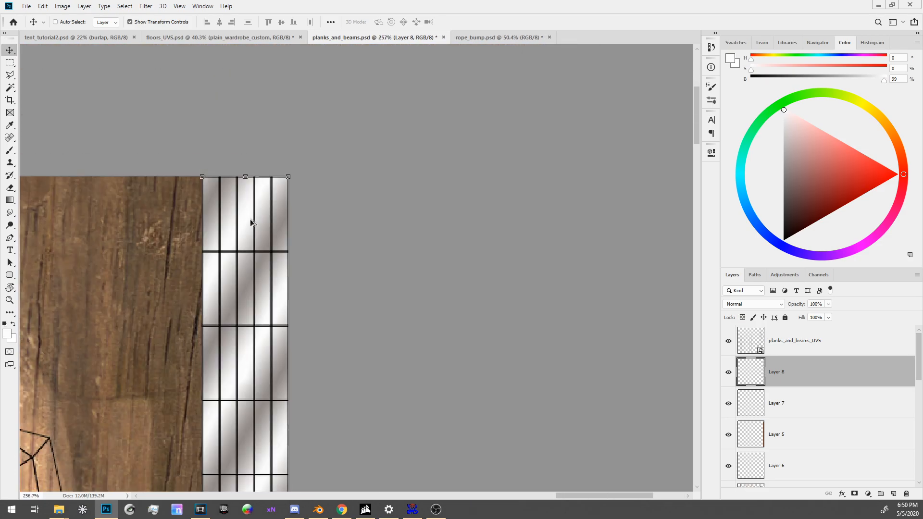
pyautogui.click(753, 303)
pyautogui.click(742, 298)
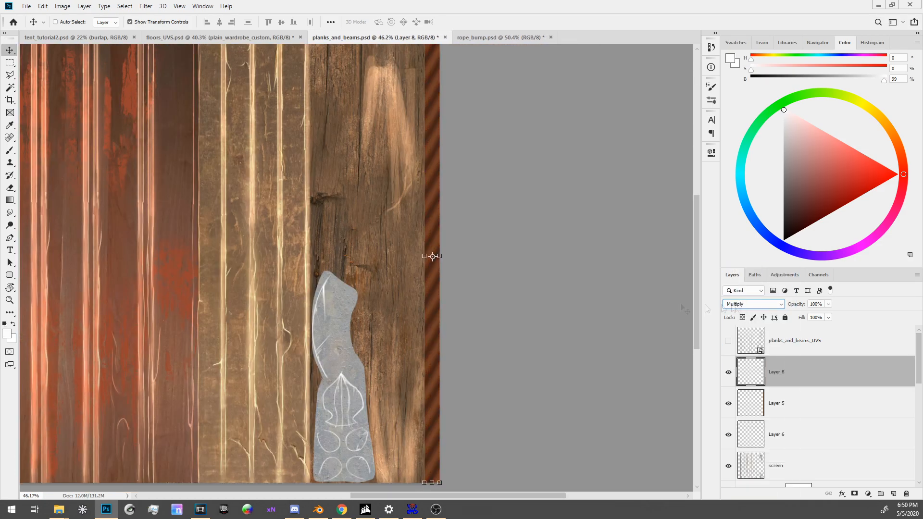
# Lower the opacity of the screen layer holding the painted edge highlights
pyautogui.moveTo(363, 246); pyautogui.dragTo(402, 284)
pyautogui.keyDown('alt'); pyautogui.scroll(-2, 473, 291); pyautogui.keyUp('alt')
pyautogui.scroll(-1, 801, 427)
pyautogui.click(802, 435)
pyautogui.moveTo(828, 304)
pyautogui.mouseDown()
pyautogui.moveTo(804, 318)
pyautogui.moveTo(820, 319)
pyautogui.mouseUp()
pyautogui.hotkey('ctrl', '+')
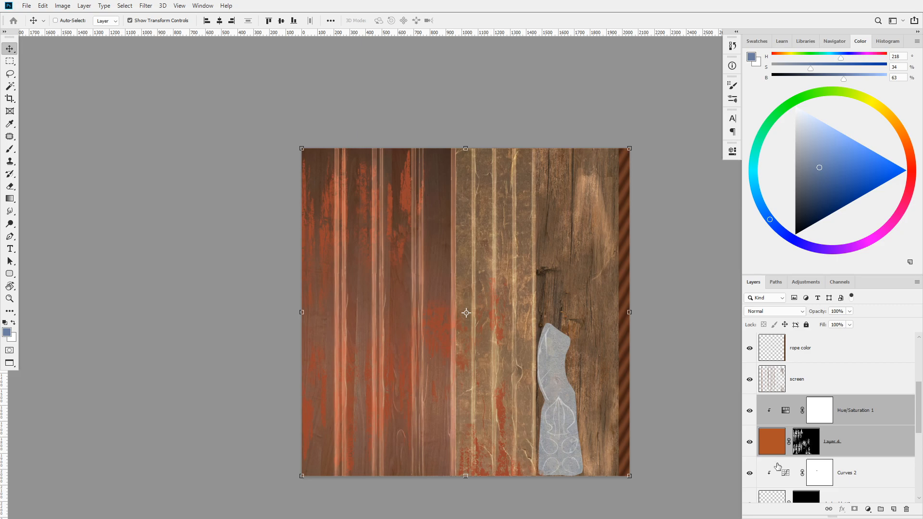
pyautogui.scroll(-2, 777, 466)
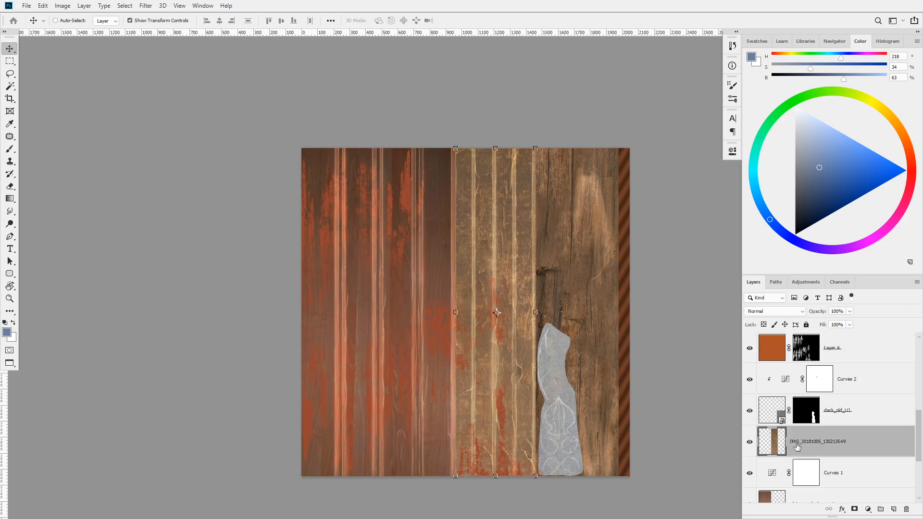
# Merge the base wood layers into one and apply the Offset filter to bring the texture's horizontal seam into view
pyautogui.click(817, 486)
pyautogui.click(146, 5)
pyautogui.moveTo(158, 197)
pyautogui.click(279, 235)
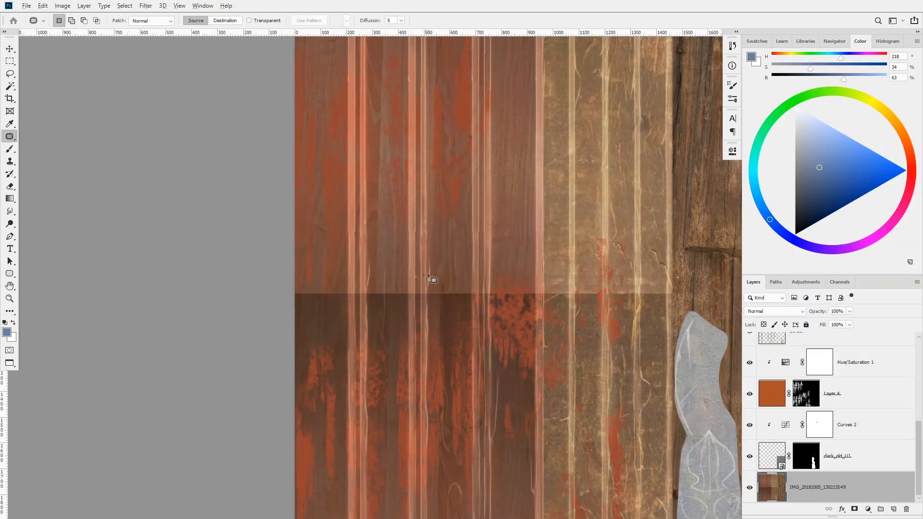
# Use the Patch tool to remove the horizontal seam where the red planks meet the ochre boards
pyautogui.keyDown('alt'); pyautogui.scroll(-5, 446, 291); pyautogui.keyUp('alt')
pyautogui.keyDown('alt'); pyautogui.scroll(2, 359, 291); pyautogui.keyUp('alt')
pyautogui.moveTo(350, 286); pyautogui.dragTo(460, 286)
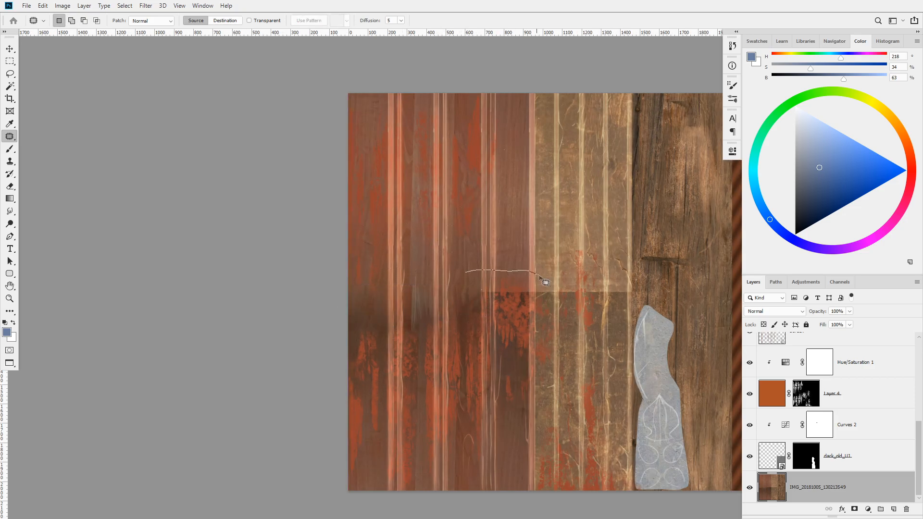
pyautogui.moveTo(617, 309); pyautogui.dragTo(545, 287)
pyautogui.moveTo(610, 294); pyautogui.dragTo(620, 231)
pyautogui.click(620, 231)
pyautogui.moveTo(721, 305); pyautogui.dragTo(472, 303)
pyautogui.keyDown('alt'); pyautogui.scroll(1, 307, 315); pyautogui.keyUp('alt')
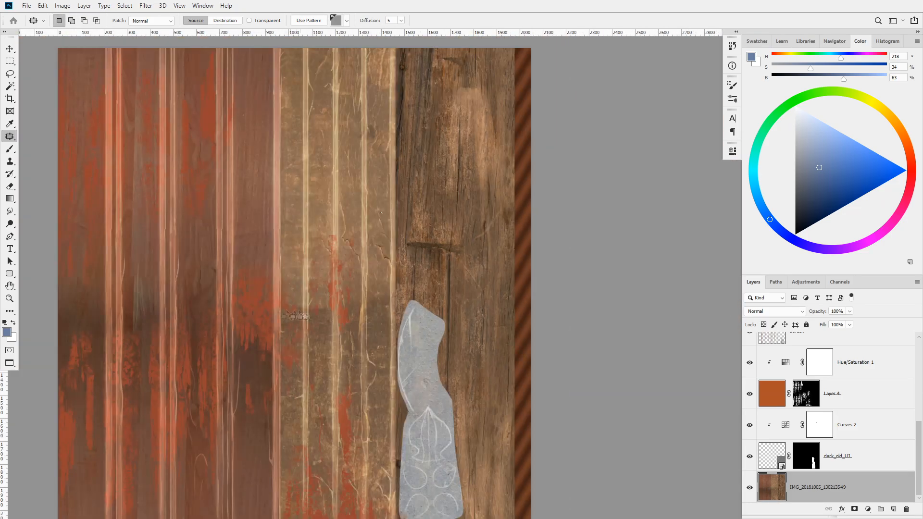
# Patch the remaining dark seam across the red planks at the texture's left edge and retouch the orange paint patch
pyautogui.keyDown('alt'); pyautogui.scroll(-2, 408, 257); pyautogui.keyUp('alt')
pyautogui.moveTo(237, 262); pyautogui.dragTo(312, 380)
pyautogui.moveTo(260, 288); pyautogui.dragTo(189, 337)
pyautogui.keyDown('alt'); pyautogui.scroll(1, 256, 322); pyautogui.keyUp('alt')
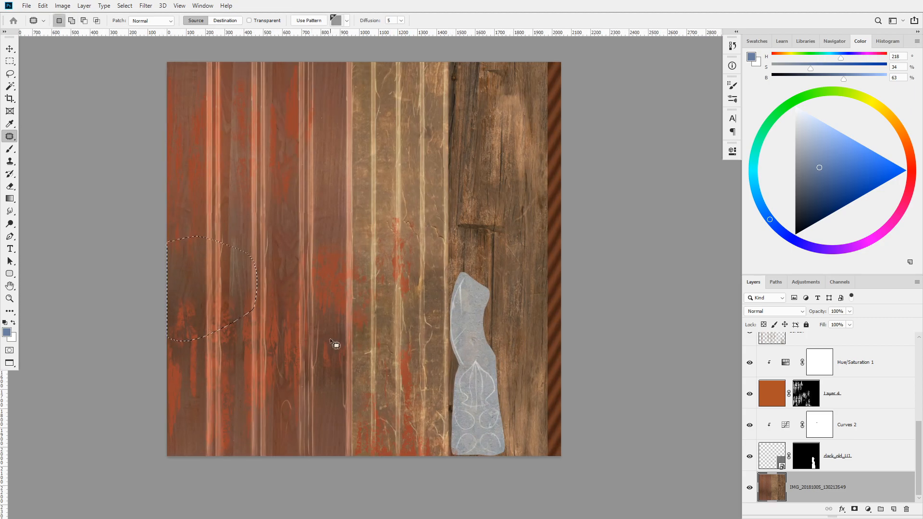
pyautogui.keyDown('alt'); pyautogui.scroll(-4, 299, 249); pyautogui.keyUp('alt')
pyautogui.keyDown('alt'); pyautogui.scroll(8, 260, 315); pyautogui.keyUp('alt')
pyautogui.keyDown('alt'); pyautogui.scroll(-6, 348, 317); pyautogui.keyUp('alt')
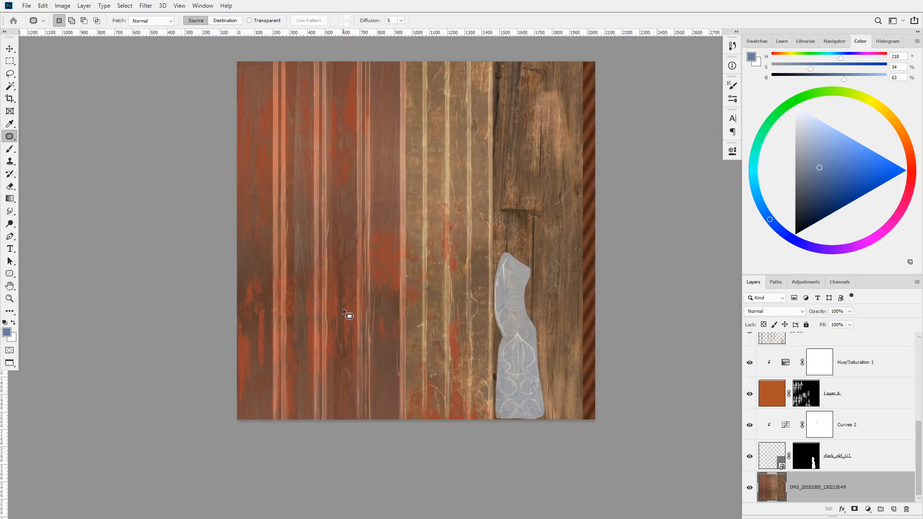
pyautogui.moveTo(384, 224); pyautogui.dragTo(392, 272)
pyautogui.keyDown('alt'); pyautogui.scroll(-1, 416, 285); pyautogui.keyUp('alt')
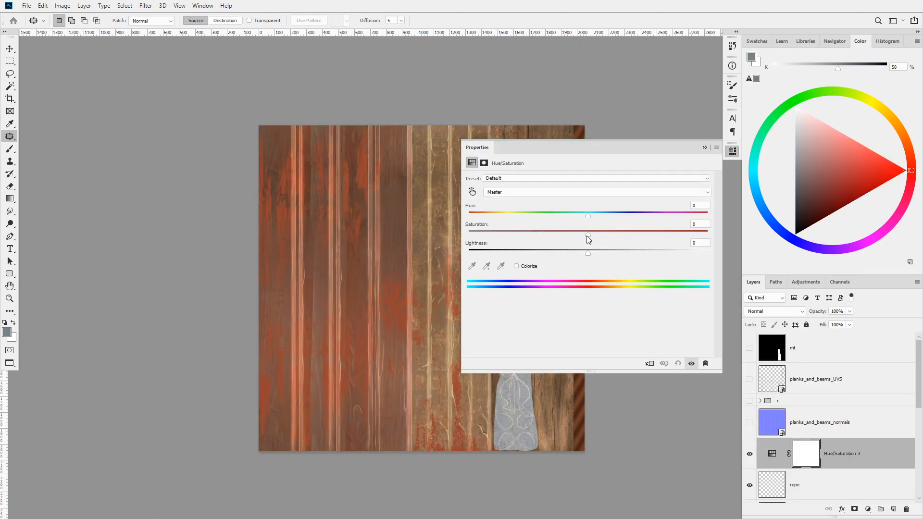
# Turn the desaturated texture into a roughness map with an inverting Curves layer and a Levels adjustment of 28, 1.25 and 215
pyautogui.click(844, 467)
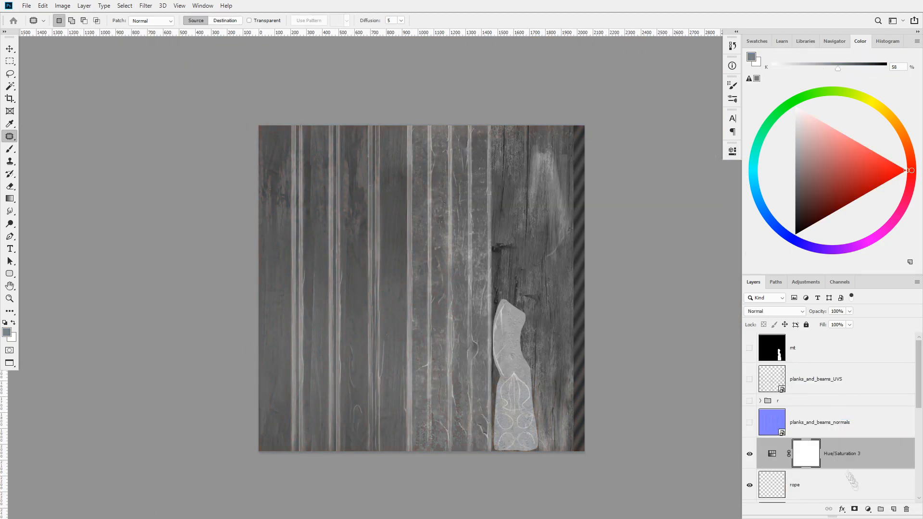
pyautogui.click(861, 386)
pyautogui.click(868, 509)
pyautogui.click(861, 378)
pyautogui.moveTo(533, 249); pyautogui.dragTo(546, 250)
pyautogui.moveTo(656, 249); pyautogui.dragTo(585, 250)
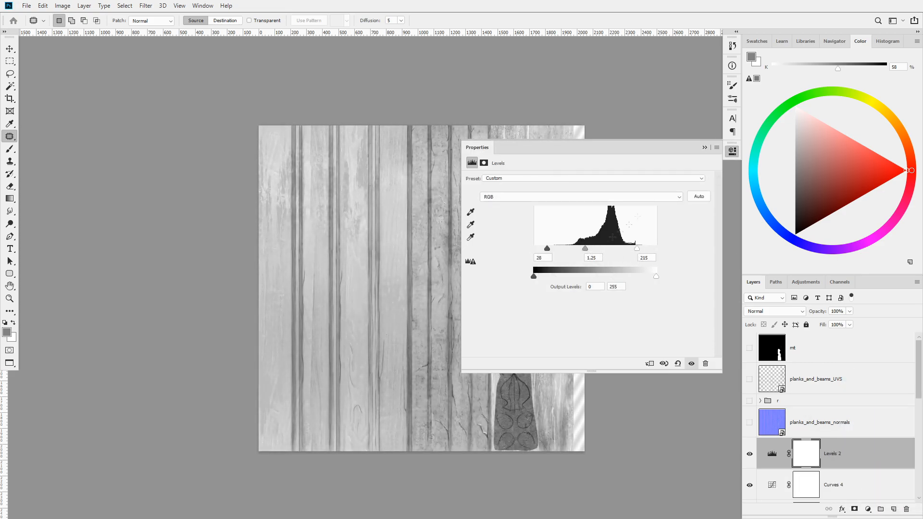
pyautogui.click(705, 148)
# Load the mask of the grey metal piece's layer as a selection
pyautogui.keyDown('alt'); pyautogui.scroll(1, 488, 367); pyautogui.keyUp('alt')
pyautogui.keyDown('alt'); pyautogui.scroll(-1, 489, 371); pyautogui.keyUp('alt')
pyautogui.scroll(-8, 806, 447)
pyautogui.keyDown('ctrl'); pyautogui.click(805, 455); pyautogui.keyUp('ctrl')
pyautogui.scroll(7, 793, 443)
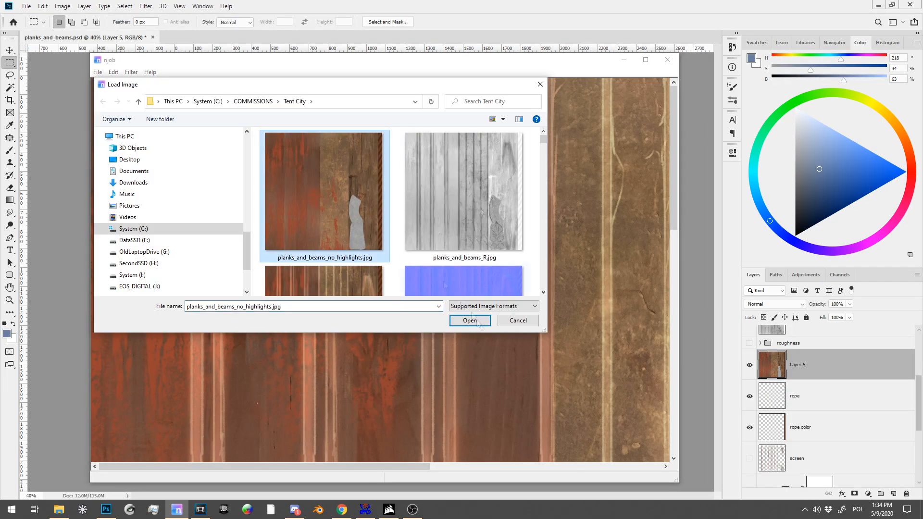
# Load planks_and_beams_no_highlights.jpg in njob and convert it with Diffuse to Height, keeping Fine Detail at maximum and Coarse Detail low
pyautogui.click(466, 319)
pyautogui.moveTo(677, 481); pyautogui.dragTo(691, 482)
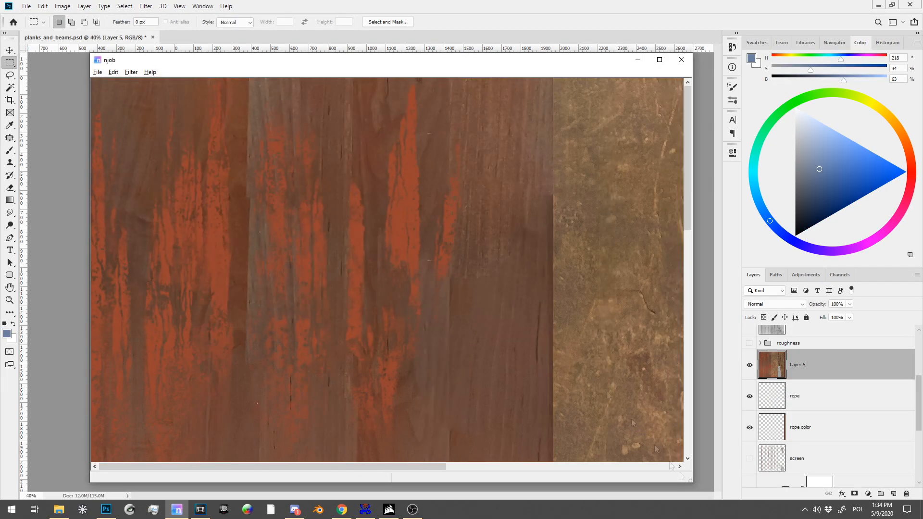
pyautogui.click(131, 72)
pyautogui.click(144, 82)
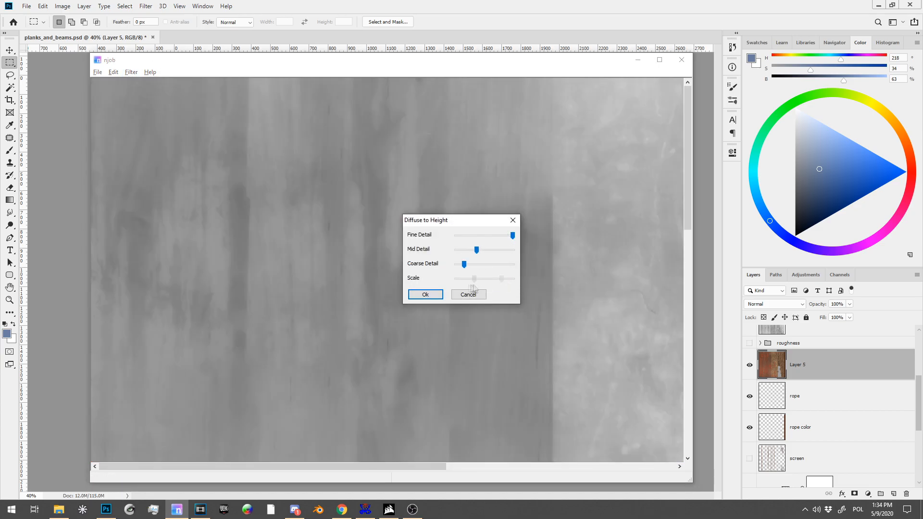
pyautogui.click(463, 279)
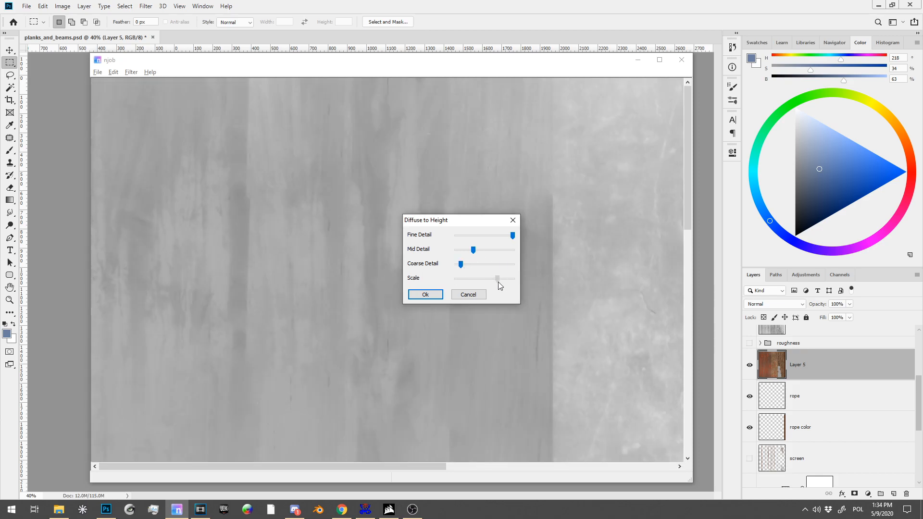
pyautogui.press('Return')
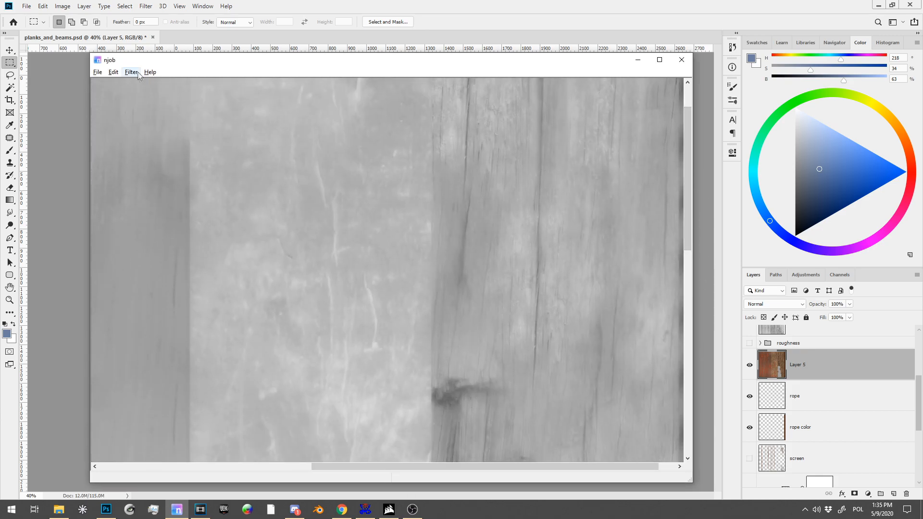
# Convert the height map to a normal map using the Crispy Bacon estimation and a larger blur radius
pyautogui.click(136, 73)
pyautogui.click(168, 131)
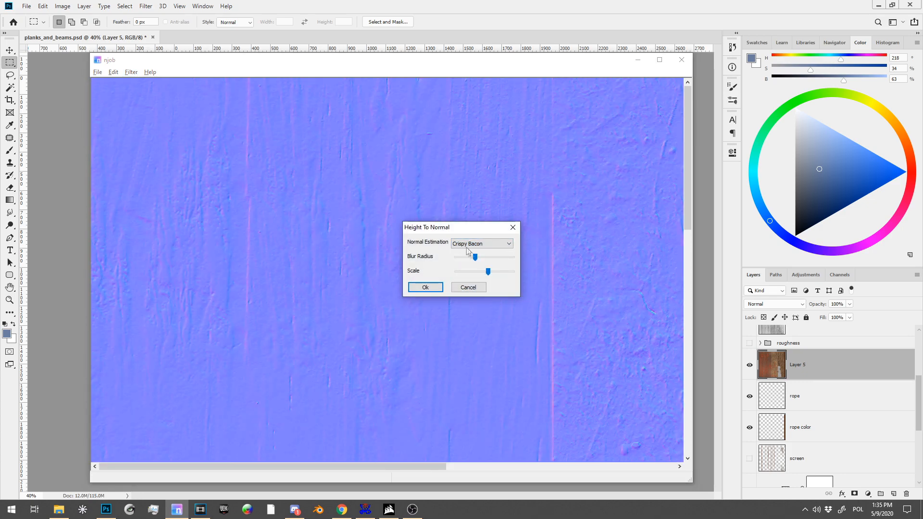
pyautogui.moveTo(472, 258); pyautogui.dragTo(495, 259)
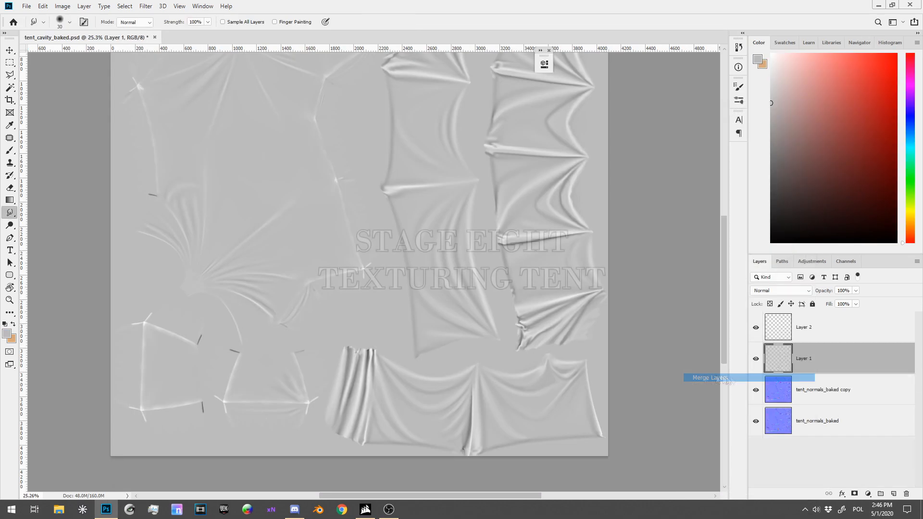
# Switch to tent_cavity_baked.psd, enlarge the Smudge brush and choose the control for its Strength Jitter in the Transfer settings
pyautogui.keyDown('alt'); pyautogui.scroll(3, 437, 293); pyautogui.keyUp('alt')
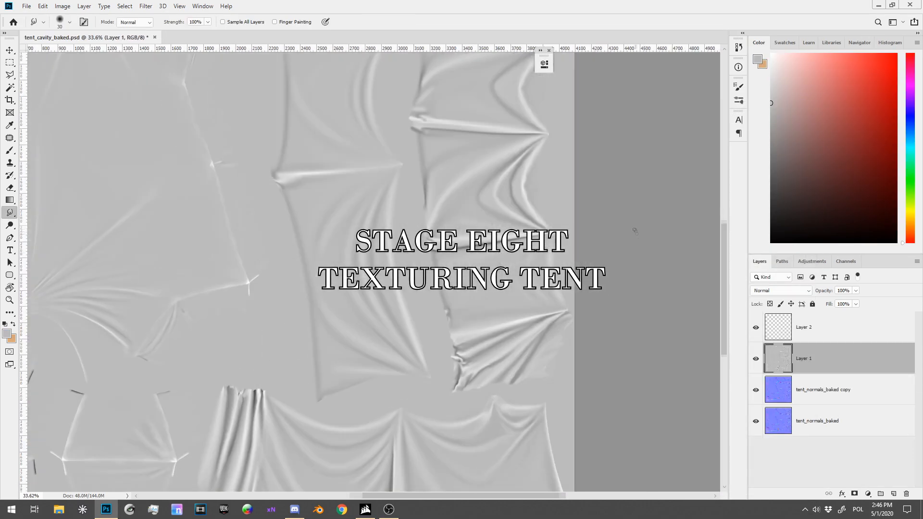
pyautogui.press(']')
pyautogui.press(']')
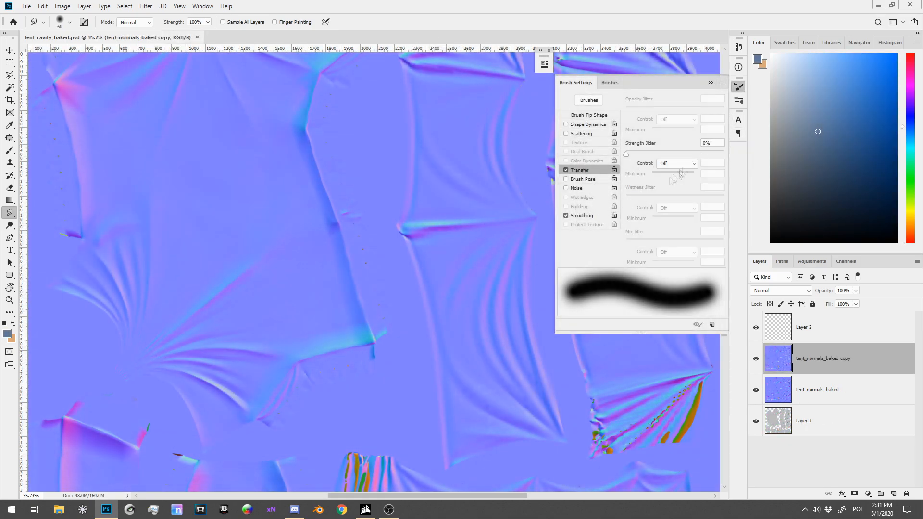
pyautogui.click(678, 164)
pyautogui.click(675, 183)
pyautogui.click(711, 83)
# Smudge the artifacts along the fabric folds on the tent_normals_baked copy layer
pyautogui.moveTo(373, 414); pyautogui.dragTo(427, 188)
pyautogui.keyDown('ctrl'); pyautogui.moveTo(433, 289); pyautogui.dragTo(473, 288); pyautogui.keyUp('ctrl')
pyautogui.moveTo(379, 249); pyautogui.dragTo(388, 243)
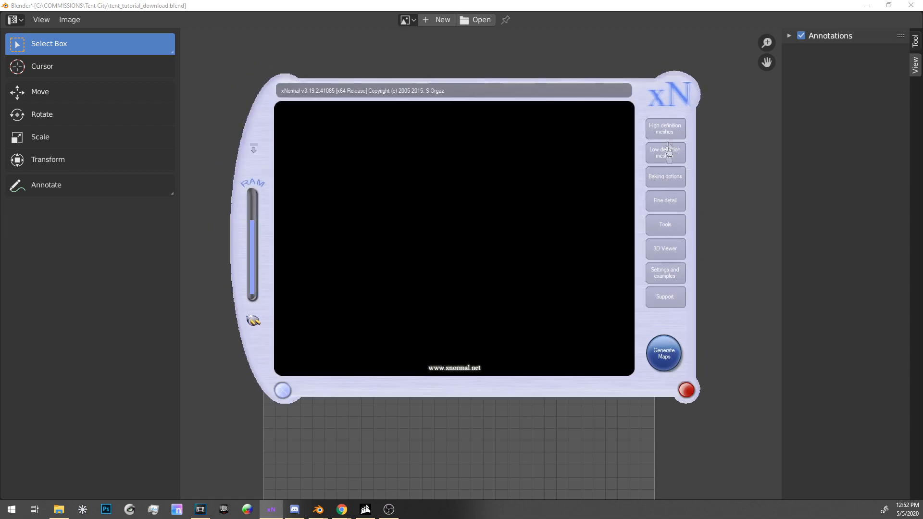
# Switch to xNormal, load the baked tent normal map into the tangent-space normal map to cavity map tool and generate the cavity map
pyautogui.click(665, 225)
pyautogui.click(391, 175)
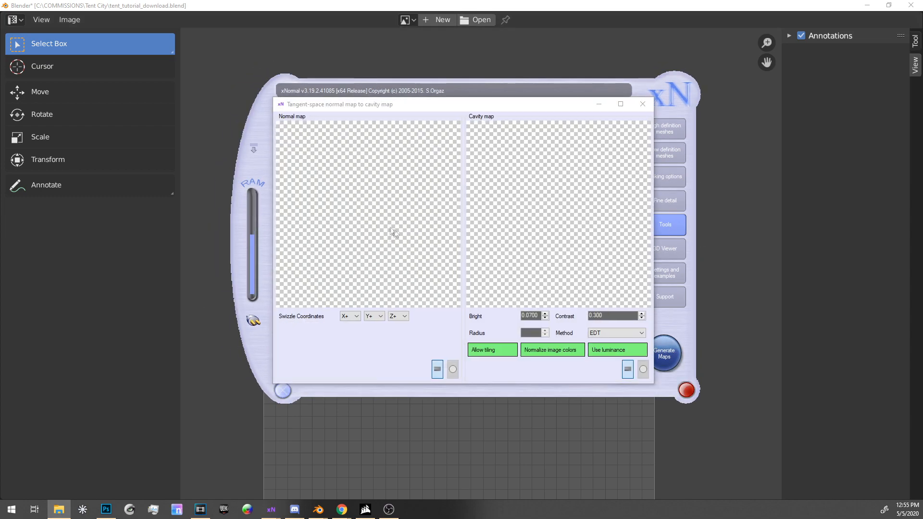
pyautogui.moveTo(390, 228); pyautogui.dragTo(387, 232)
pyautogui.moveTo(338, 270); pyautogui.dragTo(368, 242)
pyautogui.rightClick(567, 240)
pyautogui.click(581, 245)
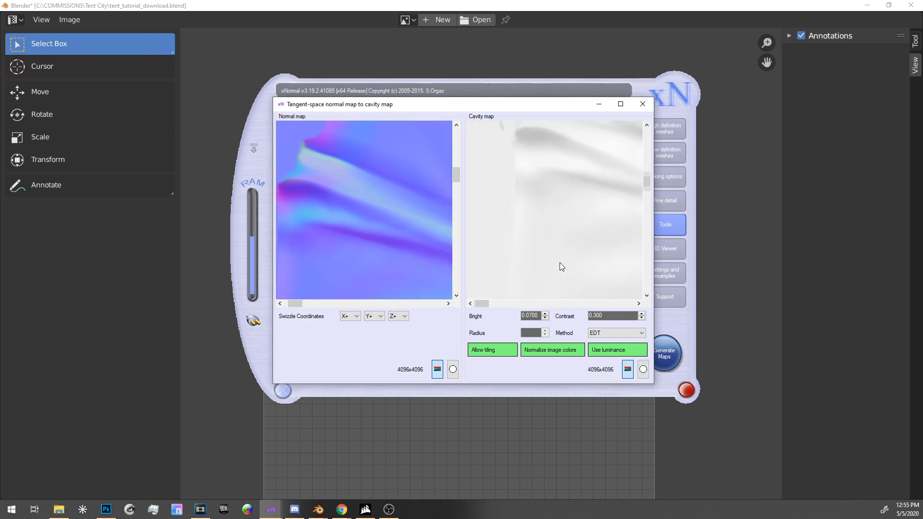
pyautogui.moveTo(486, 306); pyautogui.dragTo(509, 310)
pyautogui.scroll(-4, 567, 269)
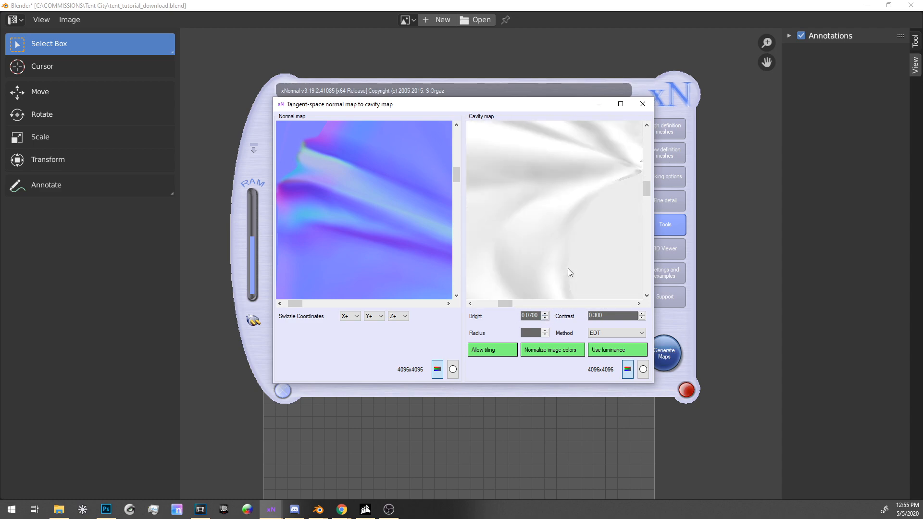
pyautogui.scroll(-2, 567, 272)
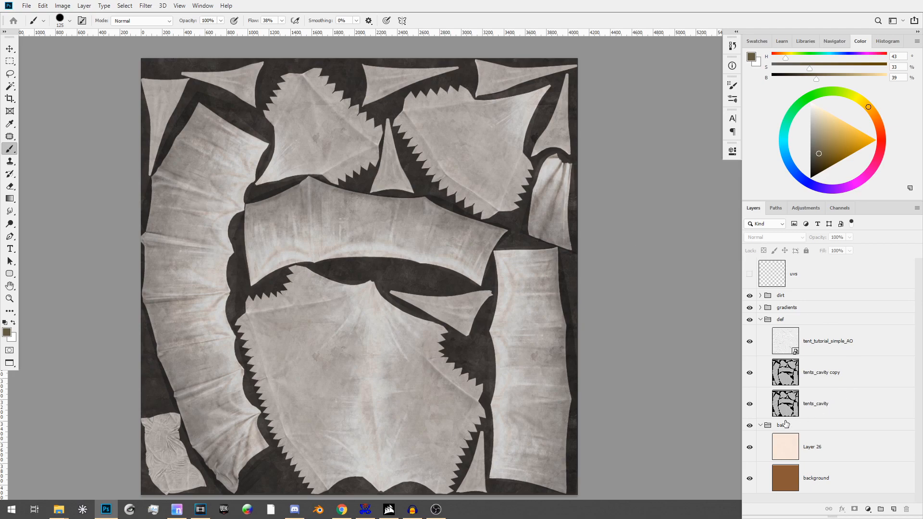
# Isolate the base and def groups of the tent texture and examine the blend modes of the two cavity layers and tent_tutorial_simple_AO
pyautogui.click(749, 307)
pyautogui.click(749, 319)
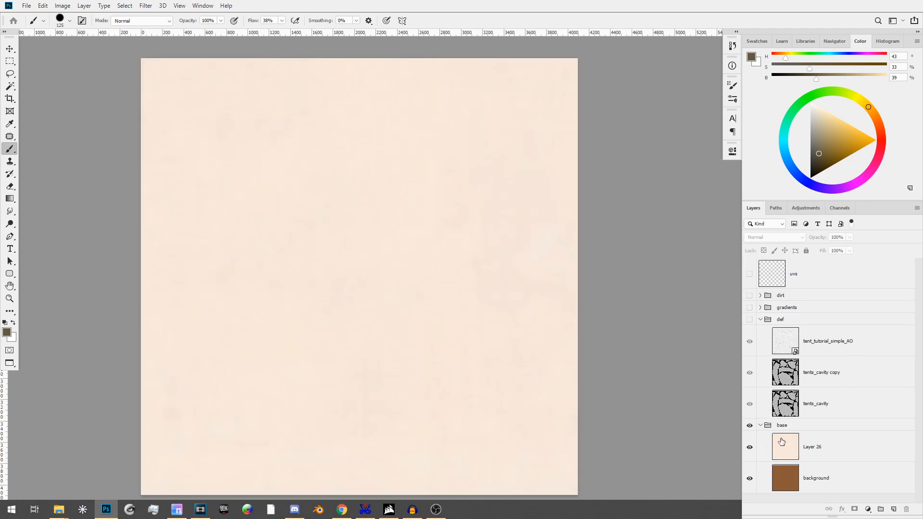
pyautogui.click(749, 320)
pyautogui.click(788, 414)
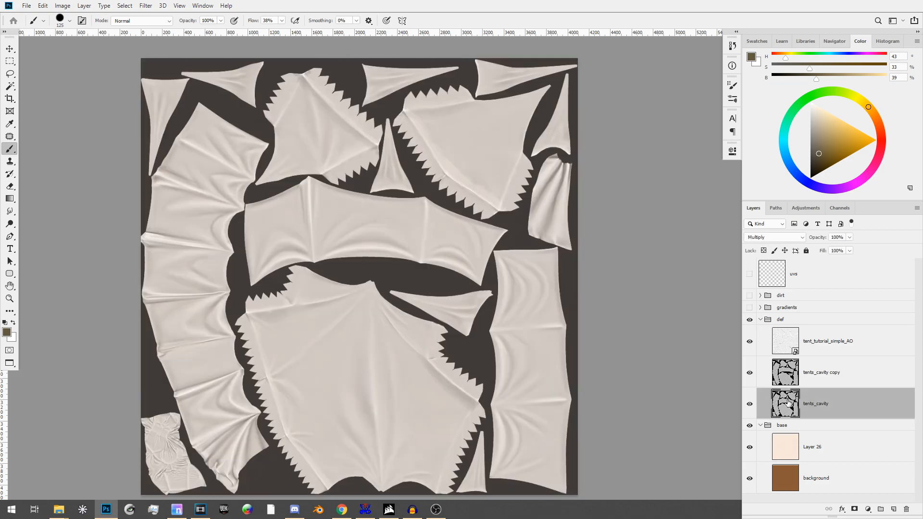
pyautogui.click(790, 373)
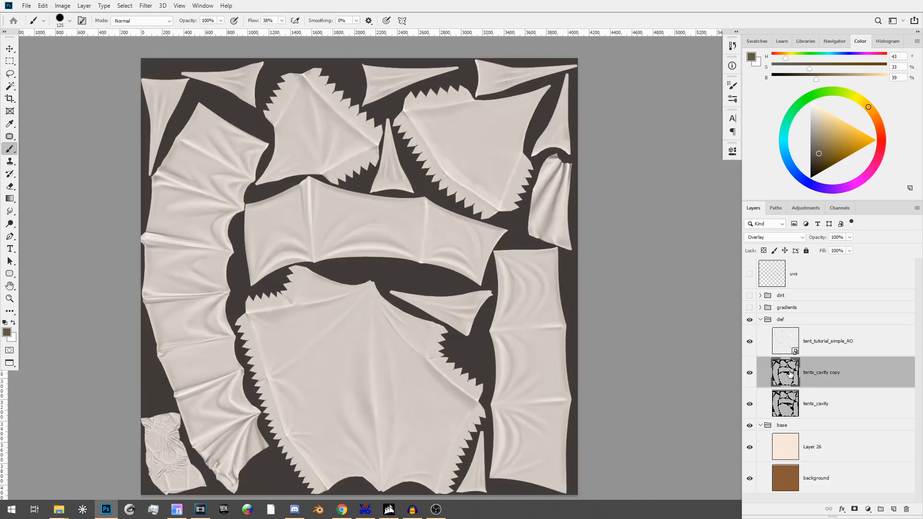
pyautogui.click(819, 343)
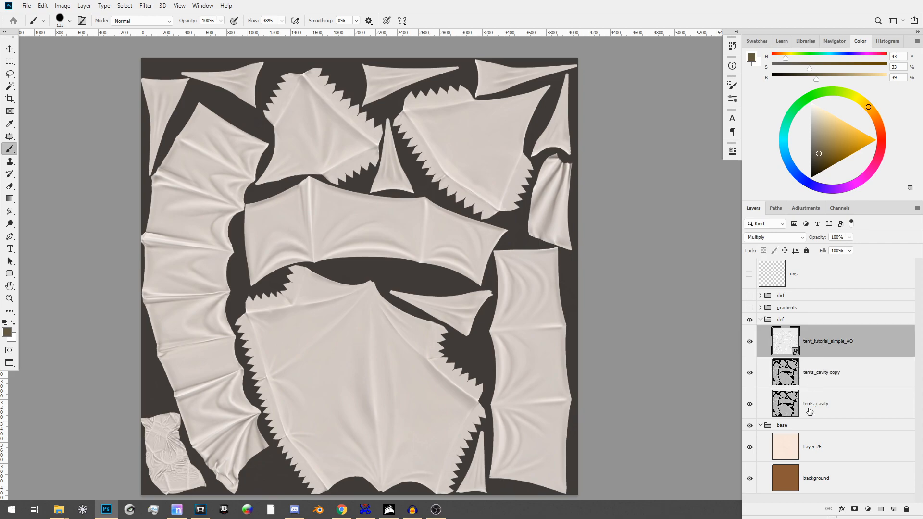
# Add a Levels adjustment with input levels 56, 1.00 and 249 and clip it to the tent_tutorial_simple_AO layer
pyautogui.click(868, 508)
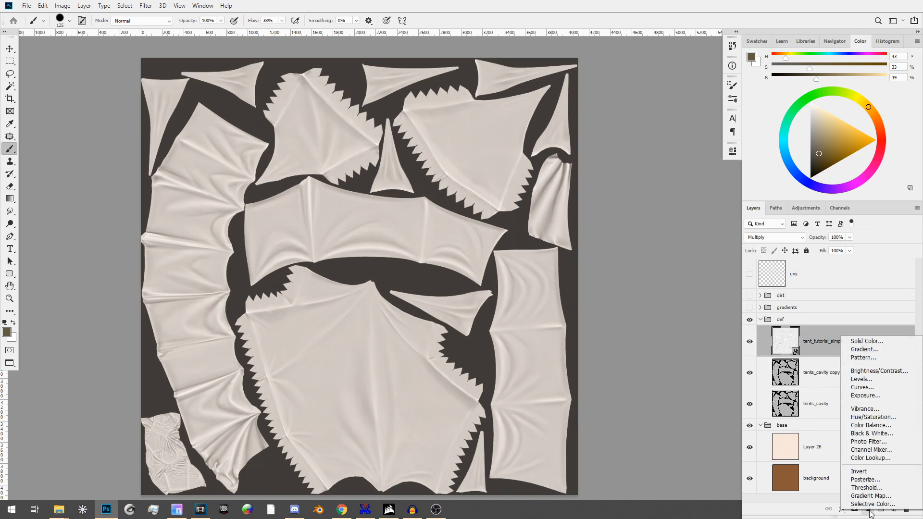
pyautogui.click(883, 384)
pyautogui.moveTo(549, 256); pyautogui.dragTo(564, 258)
pyautogui.moveTo(656, 248); pyautogui.dragTo(650, 248)
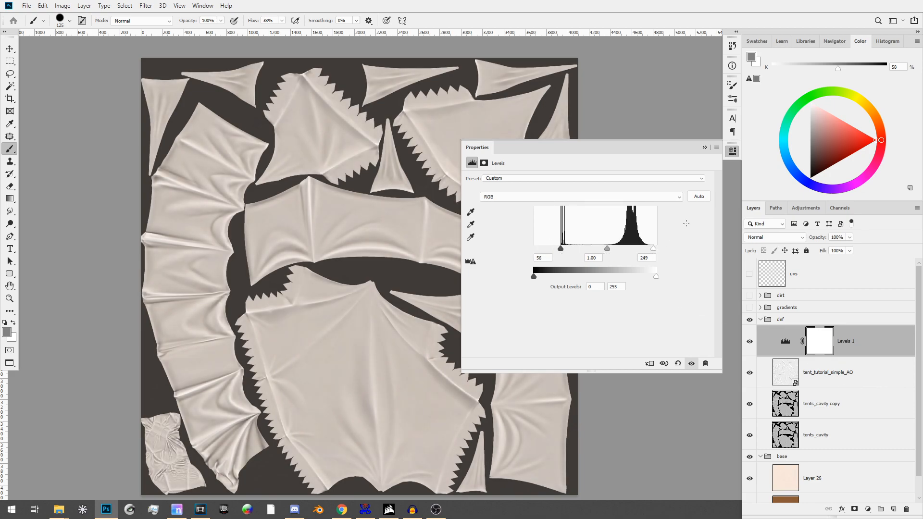
pyautogui.click(707, 148)
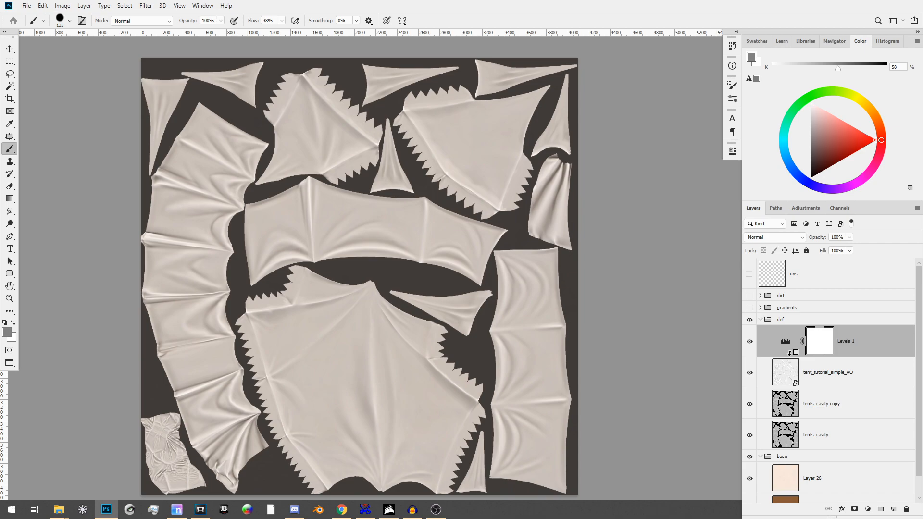
pyautogui.keyDown('alt'); pyautogui.click(790, 353); pyautogui.keyUp('alt')
# Show the gradients and dirt groups again and expand both to reveal their layers
pyautogui.click(750, 308)
pyautogui.click(760, 307)
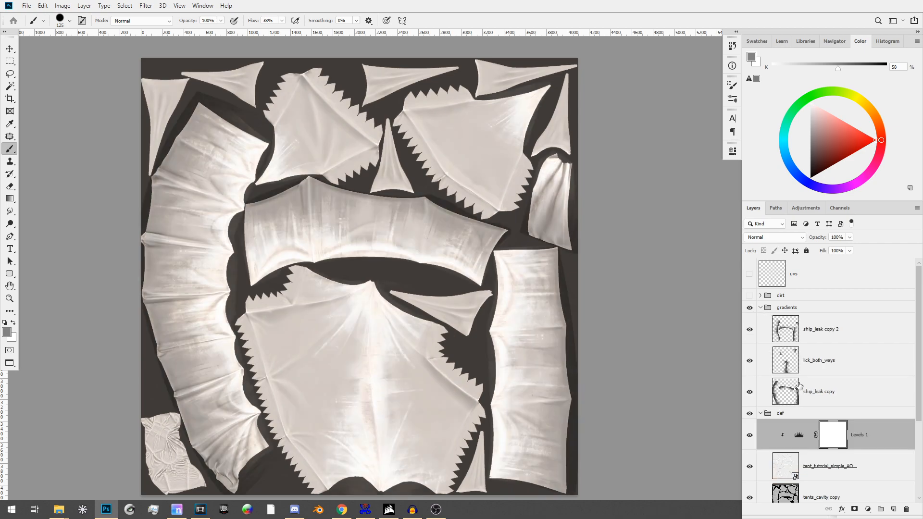
pyautogui.click(760, 295)
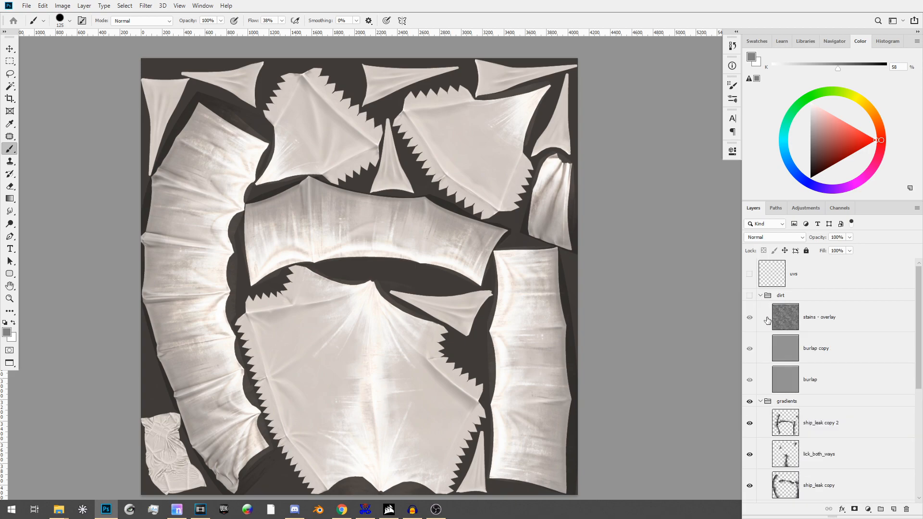
pyautogui.click(749, 296)
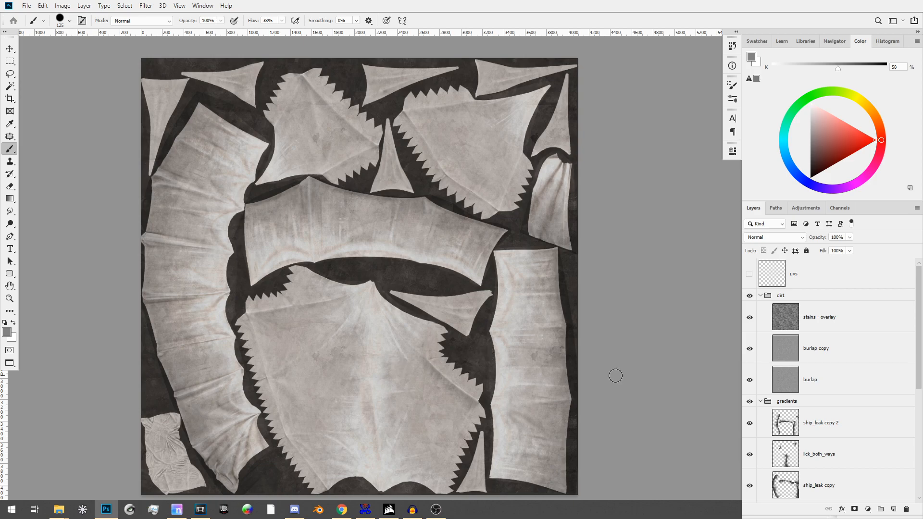
# Examine the blend modes and opacity of the stains - overlay, burlap copy and burlap layers in the dirt group
pyautogui.click(787, 324)
pyautogui.click(790, 348)
pyautogui.click(789, 376)
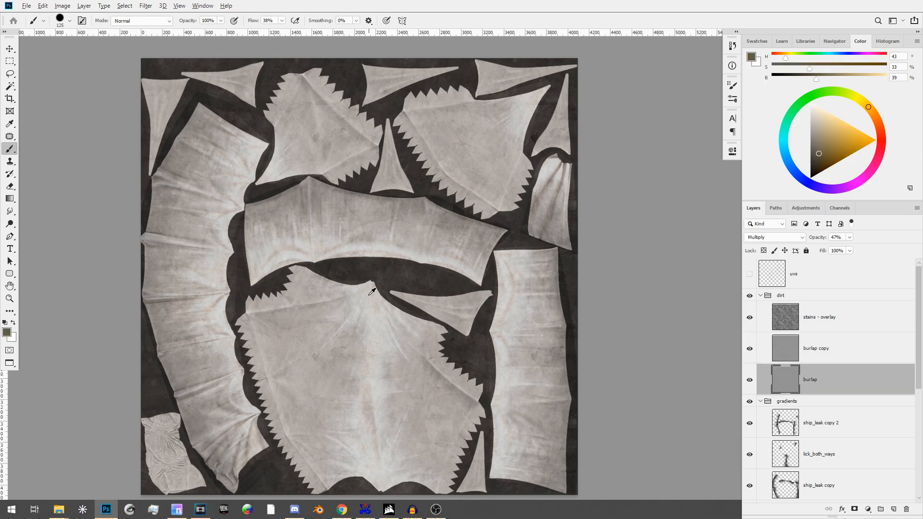
pyautogui.keyDown('alt'); pyautogui.scroll(2, 344, 258); pyautogui.keyUp('alt')
pyautogui.keyDown('alt'); pyautogui.scroll(-4, 345, 258); pyautogui.keyUp('alt')
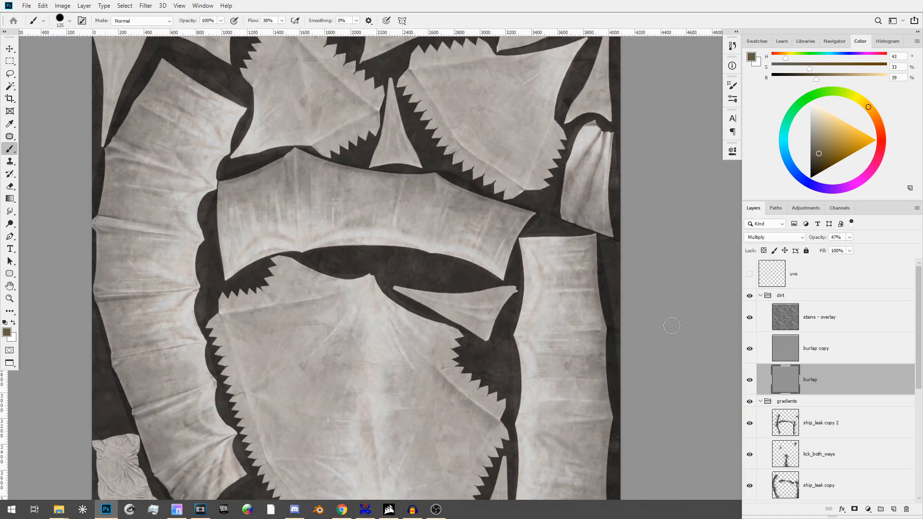
pyautogui.click(811, 362)
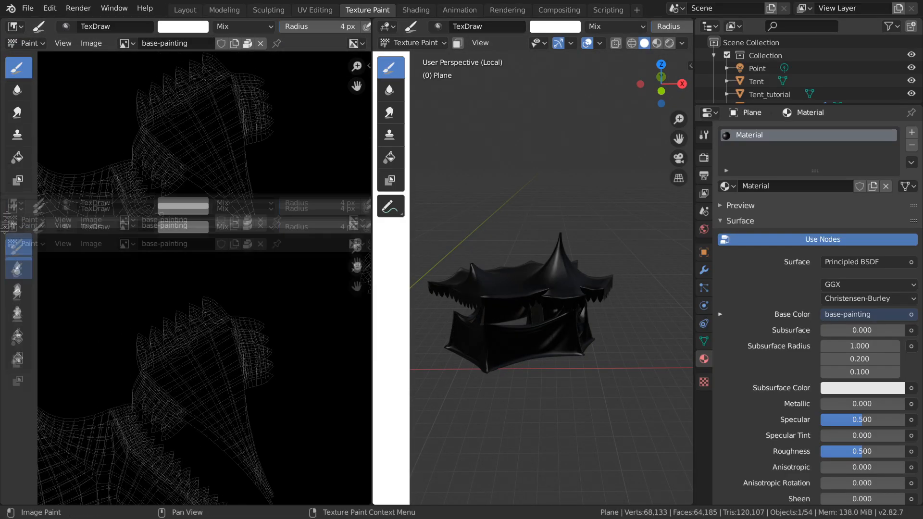
# Switch the upper image editor area to the Shader Editor and maximize the 3D viewport showing the tent
pyautogui.click(26, 43)
pyautogui.click(16, 26)
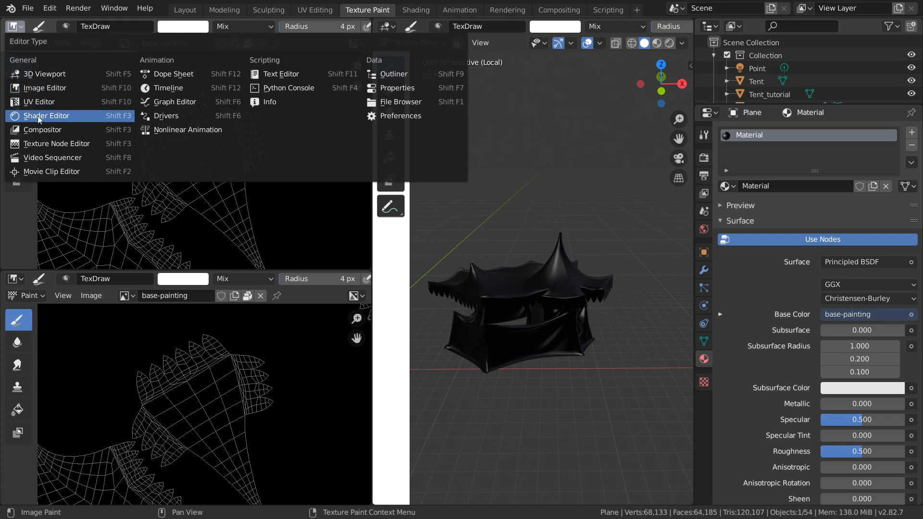
pyautogui.click(48, 84)
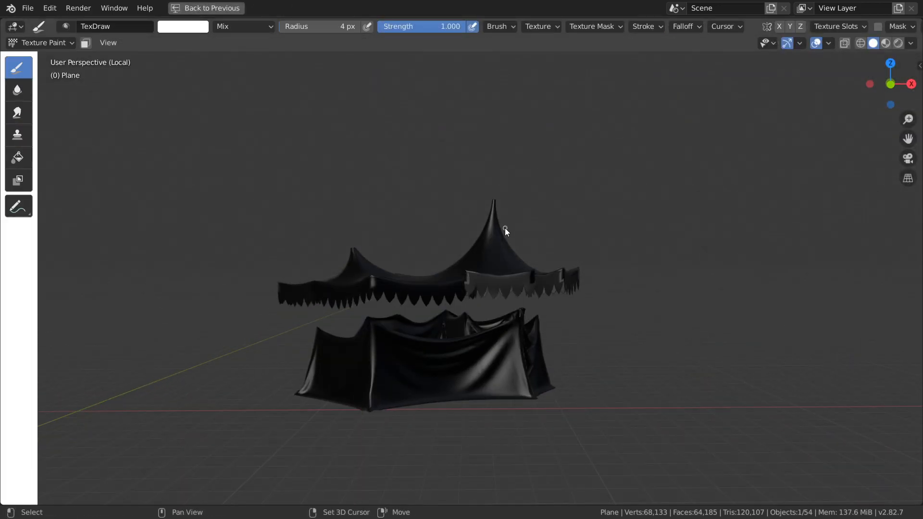
# In solid shading, paint the first white petal-shaped outlines around the taller roof peak with a 4 px TexDraw brush
pyautogui.moveTo(504, 228); pyautogui.dragTo(524, 256, button='middle')
pyautogui.scroll(3, 489, 218)
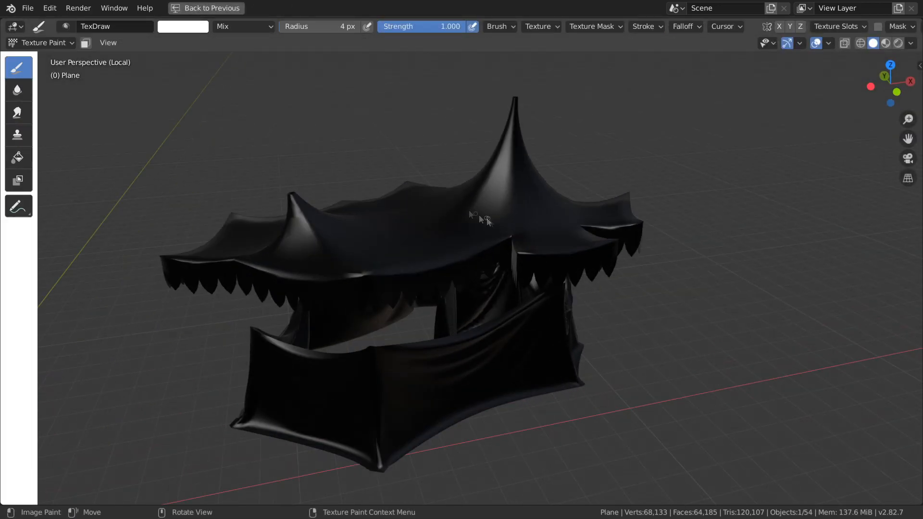
pyautogui.moveTo(486, 148)
pyautogui.mouseDown(button='middle')
pyautogui.moveTo(478, 200)
pyautogui.moveTo(506, 180)
pyautogui.mouseUp(button='middle')
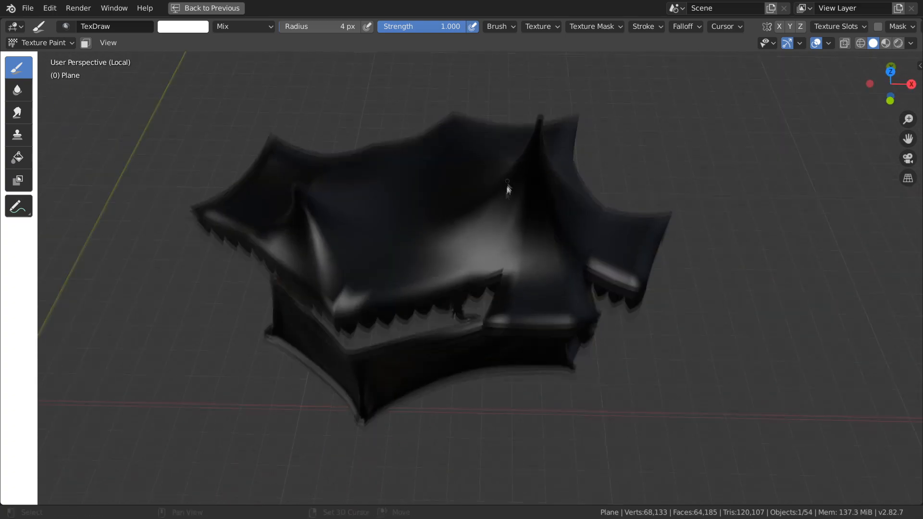
pyautogui.press('z')
pyautogui.click(615, 225)
pyautogui.moveTo(615, 225)
pyautogui.mouseDown(button='middle')
pyautogui.moveTo(592, 210)
pyautogui.moveTo(461, 260)
pyautogui.mouseUp(button='middle')
pyautogui.scroll(2, 592, 207)
pyautogui.moveTo(461, 260)
pyautogui.mouseDown(button='middle')
pyautogui.moveTo(478, 231)
pyautogui.moveTo(496, 251)
pyautogui.moveTo(500, 230)
pyautogui.mouseUp(button='middle')
pyautogui.scroll(2, 500, 287)
pyautogui.moveTo(500, 286); pyautogui.dragTo(502, 296, button='middle')
pyautogui.moveTo(483, 230); pyautogui.dragTo(496, 273)
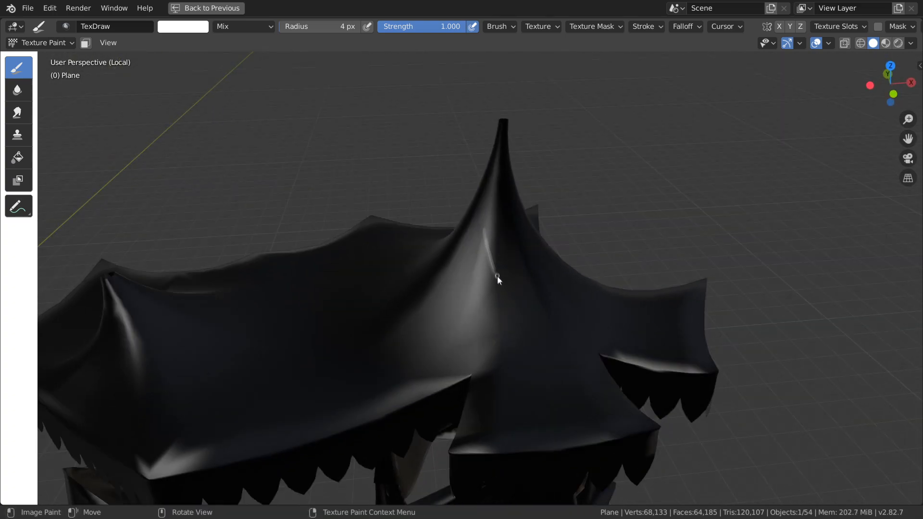
pyautogui.moveTo(490, 264); pyautogui.dragTo(497, 259, button='middle')
pyautogui.moveTo(483, 236); pyautogui.dragTo(513, 228)
pyautogui.moveTo(513, 229); pyautogui.dragTo(567, 234, button='middle')
pyautogui.moveTo(473, 235); pyautogui.dragTo(464, 280)
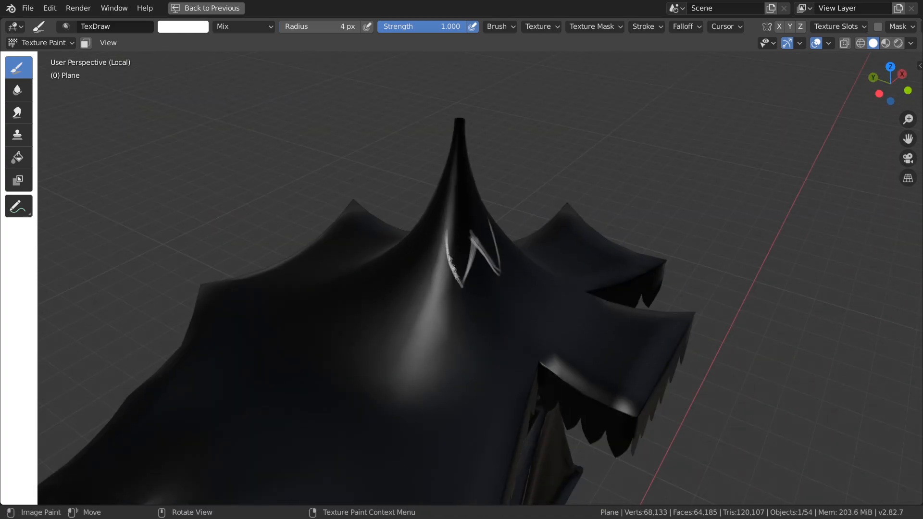
pyautogui.moveTo(462, 288); pyautogui.dragTo(467, 277, button='middle')
pyautogui.moveTo(481, 286); pyautogui.dragTo(491, 275)
# Continue the ring of white petal outlines around the remaining sides of the taller roof peak
pyautogui.moveTo(491, 275); pyautogui.dragTo(432, 264, button='middle')
pyautogui.scroll(-3, 529, 250)
pyautogui.keyDown('shift'); pyautogui.moveTo(546, 247); pyautogui.dragTo(522, 237, button='middle'); pyautogui.keyUp('shift')
pyautogui.scroll(2, 521, 236)
pyautogui.moveTo(491, 240); pyautogui.dragTo(515, 282)
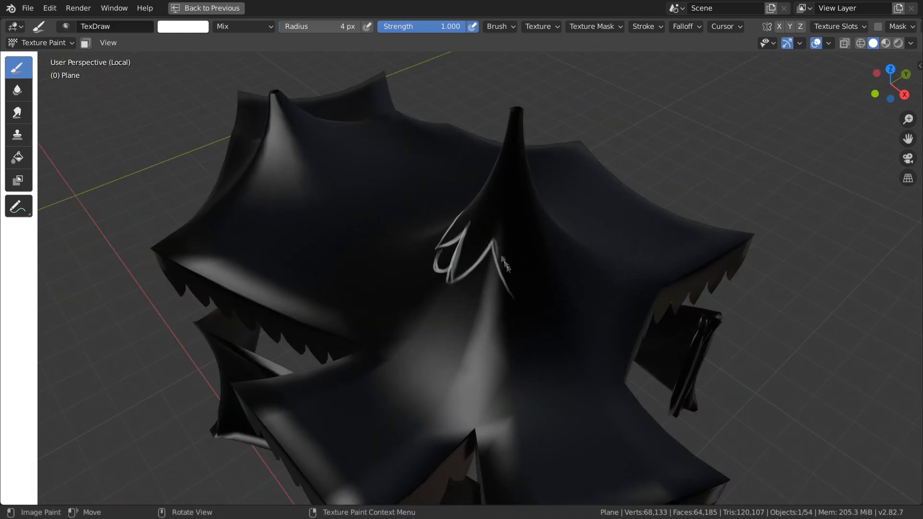
pyautogui.moveTo(515, 282); pyautogui.dragTo(489, 269, button='middle')
pyautogui.moveTo(490, 291); pyautogui.dragTo(514, 244)
pyautogui.moveTo(511, 269)
pyautogui.mouseDown(button='middle')
pyautogui.moveTo(510, 305)
pyautogui.moveTo(492, 289)
pyautogui.mouseUp(button='middle')
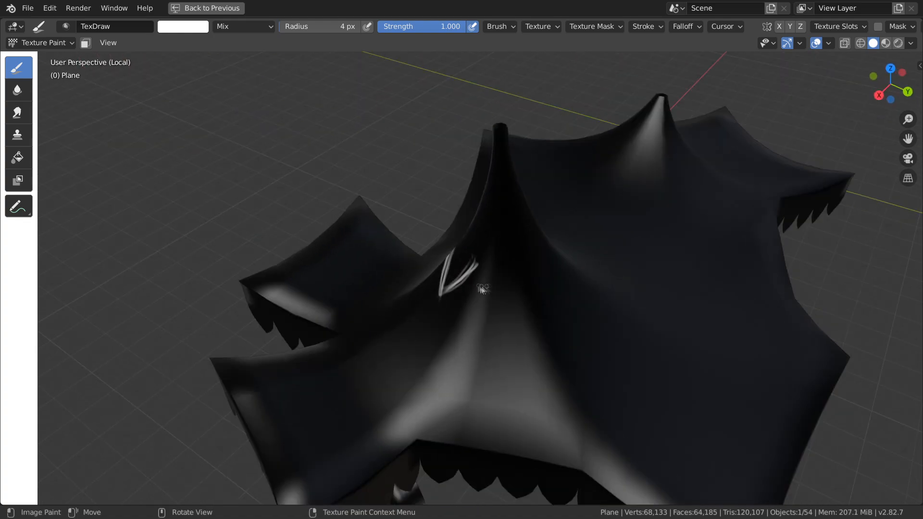
pyautogui.moveTo(509, 330); pyautogui.dragTo(446, 335, button='middle')
pyautogui.moveTo(444, 298)
pyautogui.mouseDown()
pyautogui.moveTo(470, 358)
pyautogui.moveTo(486, 299)
pyautogui.mouseUp()
pyautogui.moveTo(524, 315)
pyautogui.mouseDown(button='middle')
pyautogui.moveTo(532, 359)
pyautogui.moveTo(446, 289)
pyautogui.mouseUp(button='middle')
pyautogui.moveTo(421, 253); pyautogui.dragTo(451, 299)
# Paint white petal-shaped outline strokes around the smaller roof peak
pyautogui.scroll(-4, 494, 305)
pyautogui.moveTo(460, 307)
pyautogui.mouseDown(button='middle')
pyautogui.moveTo(494, 305)
pyautogui.moveTo(567, 255)
pyautogui.mouseUp(button='middle')
pyautogui.scroll(2, 567, 255)
pyautogui.moveTo(444, 191); pyautogui.dragTo(455, 248)
pyautogui.moveTo(455, 249); pyautogui.dragTo(454, 297)
# Paint white V-shaped borders with pointed tips and side curves across the first tent wall panels using a 6 px brush
pyautogui.moveTo(489, 204)
pyautogui.mouseDown()
pyautogui.moveTo(489, 231)
pyautogui.moveTo(574, 261)
pyautogui.mouseUp()
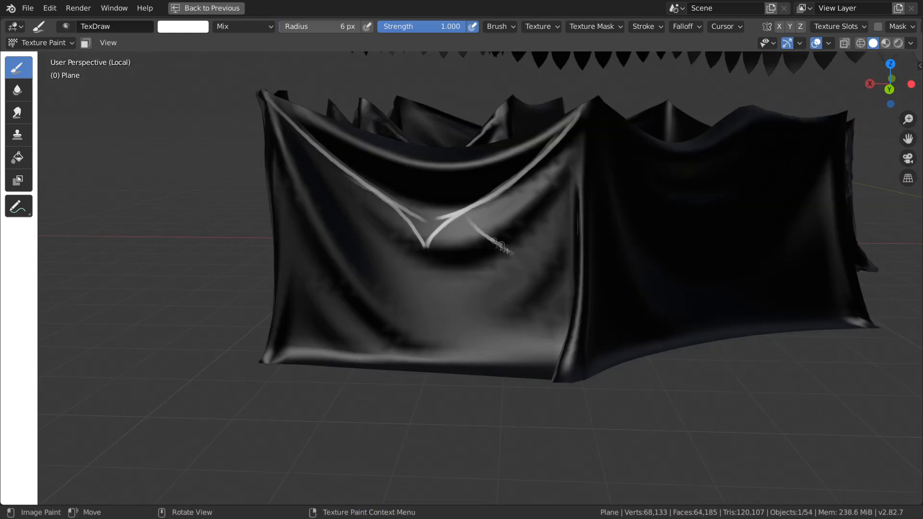
pyautogui.moveTo(401, 213); pyautogui.dragTo(278, 256)
pyautogui.moveTo(370, 207)
pyautogui.mouseDown(button='middle')
pyautogui.moveTo(539, 226)
pyautogui.moveTo(532, 188)
pyautogui.mouseUp(button='middle')
pyautogui.moveTo(639, 122); pyautogui.dragTo(466, 196)
pyautogui.moveTo(325, 112)
pyautogui.mouseDown()
pyautogui.moveTo(643, 113)
pyautogui.moveTo(462, 210)
pyautogui.mouseUp()
pyautogui.moveTo(431, 205); pyautogui.dragTo(483, 240)
pyautogui.moveTo(489, 244); pyautogui.dragTo(563, 185)
pyautogui.moveTo(563, 184)
pyautogui.mouseDown()
pyautogui.moveTo(496, 237)
pyautogui.moveTo(385, 183)
pyautogui.mouseUp()
pyautogui.moveTo(542, 202); pyautogui.dragTo(640, 227)
pyautogui.moveTo(640, 227); pyautogui.dragTo(543, 202)
pyautogui.moveTo(417, 199); pyautogui.dragTo(321, 251)
# Paint a V-shaped border on the neighbouring wall panel, undoing the last two strokes and redrawing its side down to the tip
pyautogui.moveTo(567, 216)
pyautogui.mouseDown(button='middle')
pyautogui.moveTo(494, 260)
pyautogui.moveTo(476, 207)
pyautogui.mouseUp(button='middle')
pyautogui.moveTo(346, 102)
pyautogui.mouseDown()
pyautogui.moveTo(372, 158)
pyautogui.moveTo(474, 229)
pyautogui.mouseUp()
pyautogui.moveTo(475, 228)
pyautogui.mouseDown()
pyautogui.moveTo(590, 126)
pyautogui.moveTo(475, 234)
pyautogui.mouseUp()
pyautogui.moveTo(476, 234); pyautogui.dragTo(424, 204)
pyautogui.hotkey('ctrl', 'z')
pyautogui.hotkey('ctrl', 'z')
pyautogui.moveTo(366, 140)
pyautogui.mouseDown()
pyautogui.moveTo(474, 246)
pyautogui.moveTo(582, 115)
pyautogui.moveTo(475, 250)
pyautogui.mouseUp()
# Paint a curved white border on the end wall panel, running from both upper corners to a pointed tip in the middle
pyautogui.moveTo(509, 240); pyautogui.dragTo(573, 232, button='middle')
pyautogui.scroll(-5, 600, 269)
pyautogui.moveTo(672, 284); pyautogui.dragTo(451, 259, button='middle')
pyautogui.scroll(4, 499, 221)
pyautogui.moveTo(543, 170); pyautogui.dragTo(314, 184)
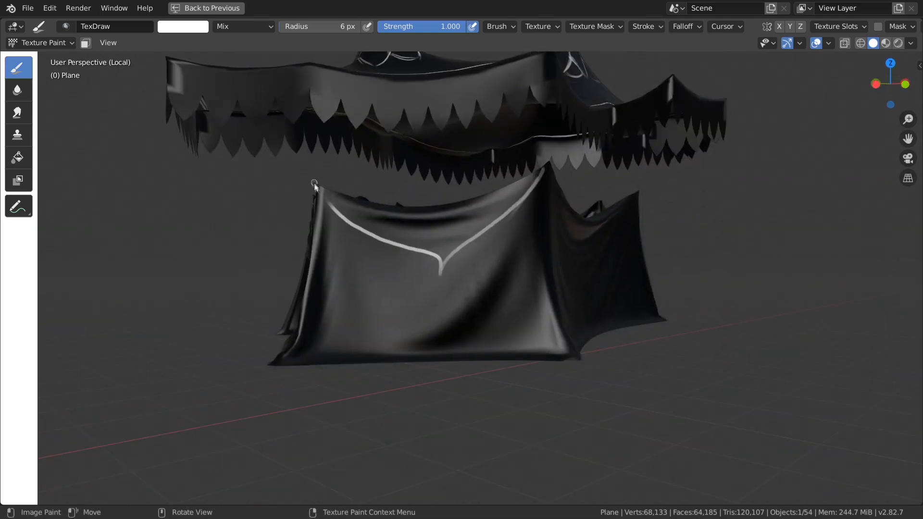
pyautogui.moveTo(343, 224); pyautogui.dragTo(543, 172)
pyautogui.moveTo(543, 171); pyautogui.dragTo(431, 275)
# Paint a hanging curve with a small pointed tip beneath it on each of the next two wall panels
pyautogui.moveTo(510, 245); pyautogui.dragTo(356, 255, button='middle')
pyautogui.moveTo(331, 168)
pyautogui.mouseDown()
pyautogui.moveTo(672, 175)
pyautogui.moveTo(684, 164)
pyautogui.mouseUp()
pyautogui.moveTo(440, 244)
pyautogui.mouseDown()
pyautogui.moveTo(520, 251)
pyautogui.moveTo(543, 242)
pyautogui.mouseUp()
pyautogui.moveTo(543, 245); pyautogui.dragTo(456, 242, button='middle')
pyautogui.moveTo(434, 156)
pyautogui.mouseDown()
pyautogui.moveTo(559, 189)
pyautogui.moveTo(438, 162)
pyautogui.mouseUp()
pyautogui.moveTo(479, 260); pyautogui.dragTo(514, 260)
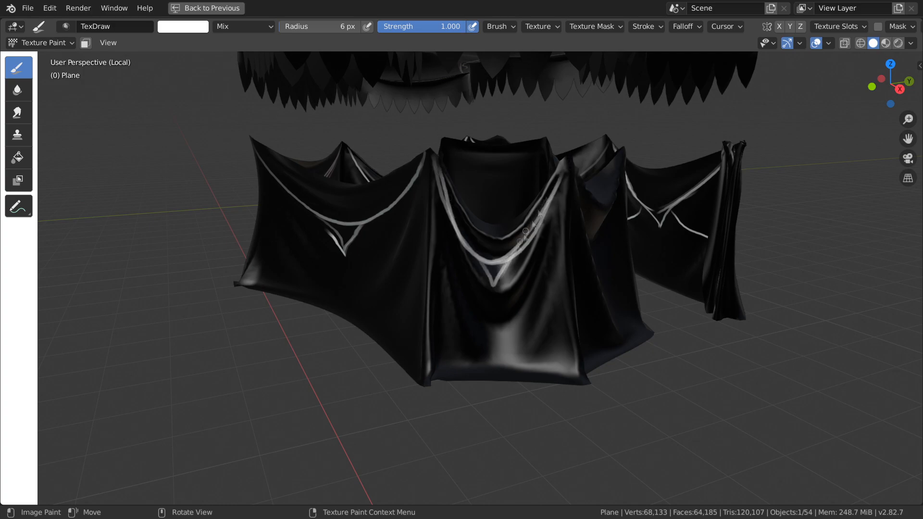
# Paint a draped white curve with a doubled pointed tip on the following wall panel
pyautogui.moveTo(581, 250); pyautogui.dragTo(509, 234, button='middle')
pyautogui.moveTo(396, 149); pyautogui.dragTo(521, 154)
pyautogui.moveTo(434, 208); pyautogui.dragTo(483, 206)
pyautogui.moveTo(422, 197); pyautogui.dragTo(497, 193)
# Paint a sagging curve between the upper corners of the adjoining wall panel and add a side stroke
pyautogui.moveTo(577, 236); pyautogui.dragTo(452, 240, button='middle')
pyautogui.moveTo(453, 164); pyautogui.dragTo(617, 165)
pyautogui.moveTo(549, 244); pyautogui.dragTo(594, 185)
# Paint draped border curves along the upper edges of the remaining narrow wall panels
pyautogui.moveTo(588, 192); pyautogui.dragTo(462, 192, button='middle')
pyautogui.moveTo(336, 139); pyautogui.dragTo(481, 134)
pyautogui.moveTo(461, 202); pyautogui.dragTo(509, 197, button='middle')
pyautogui.moveTo(433, 156); pyautogui.dragTo(490, 185)
pyautogui.moveTo(576, 202)
pyautogui.mouseDown(button='middle')
pyautogui.moveTo(480, 187)
pyautogui.moveTo(541, 206)
pyautogui.moveTo(385, 142)
pyautogui.mouseUp(button='middle')
pyautogui.scroll(-4, 498, 280)
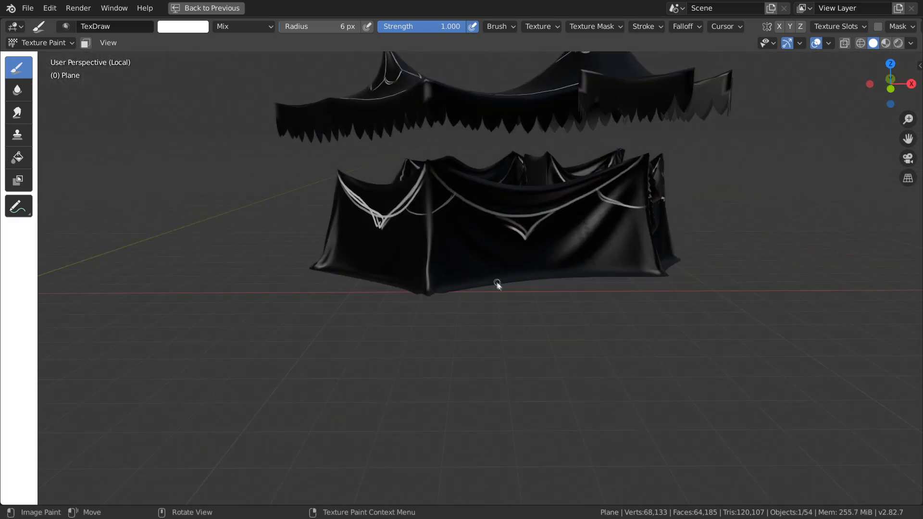
# Add short white detail strokes beneath the draped borders on the tent's lower walls
pyautogui.scroll(3, 498, 280)
pyautogui.moveTo(380, 233); pyautogui.dragTo(353, 294)
pyautogui.moveTo(380, 232); pyautogui.dragTo(395, 300)
pyautogui.moveTo(354, 246); pyautogui.dragTo(360, 262)
# Paint a white V-shaped curve on the wall section beneath the roof overhang on the tent's other side
pyautogui.moveTo(567, 260); pyautogui.dragTo(436, 268, button='middle')
pyautogui.scroll(-3, 437, 268)
pyautogui.moveTo(529, 250); pyautogui.dragTo(385, 283, button='middle')
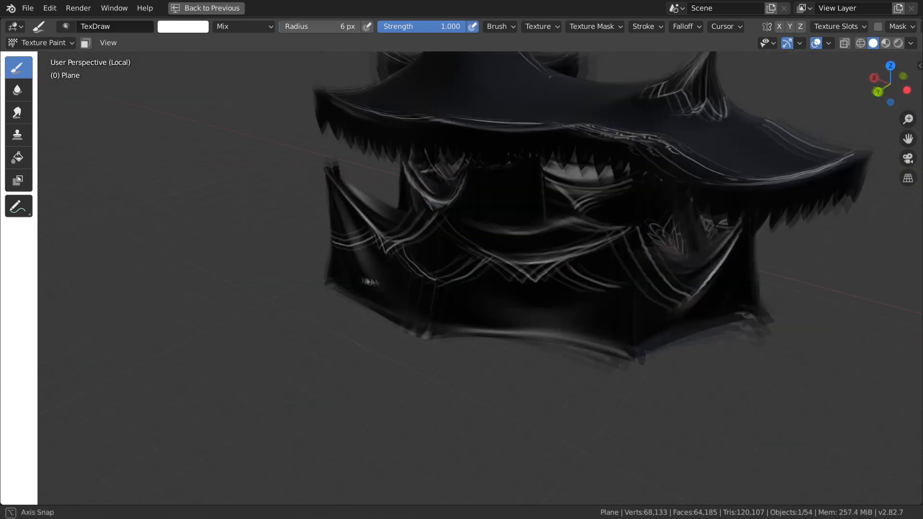
pyautogui.scroll(4, 452, 202)
pyautogui.moveTo(451, 173); pyautogui.dragTo(563, 174)
pyautogui.moveTo(451, 201)
pyautogui.mouseDown(button='middle')
pyautogui.moveTo(495, 216)
pyautogui.moveTo(594, 293)
pyautogui.mouseUp(button='middle')
pyautogui.scroll(-6, 496, 216)
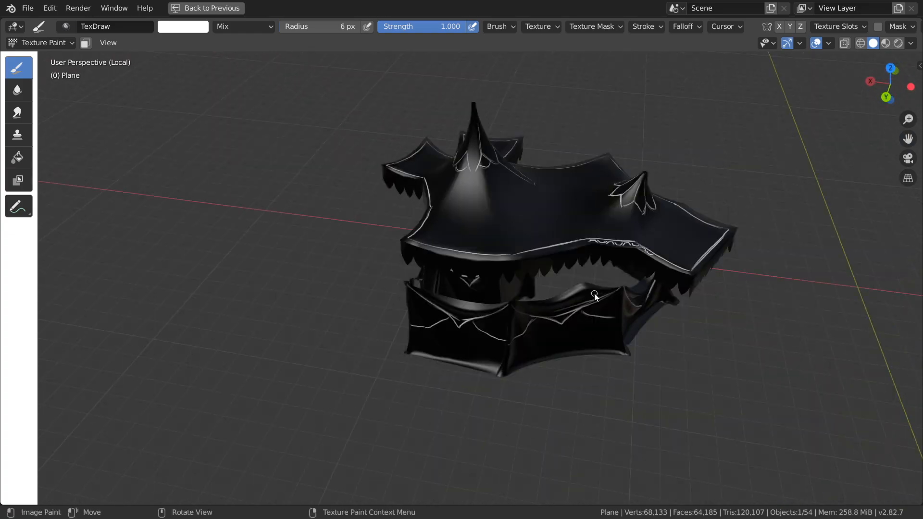
pyautogui.moveTo(466, 86); pyautogui.dragTo(485, 241, button='middle')
pyautogui.moveTo(431, 311); pyautogui.dragTo(467, 285)
pyautogui.hotkey('ctrl', 'z')
pyautogui.hotkey('ctrl', 'z')
pyautogui.scroll(2, 454, 315)
pyautogui.moveTo(409, 330)
pyautogui.mouseDown()
pyautogui.moveTo(434, 270)
pyautogui.moveTo(417, 322)
pyautogui.mouseUp()
pyautogui.hotkey('ctrl', 'z')
# Paint two white strokes diverging from a shared point to form an angled outline on the tent fabric
pyautogui.scroll(3, 448, 296)
pyautogui.moveTo(500, 322)
pyautogui.mouseDown(button='middle')
pyautogui.moveTo(482, 302)
pyautogui.moveTo(540, 321)
pyautogui.mouseUp(button='middle')
pyautogui.moveTo(589, 165)
pyautogui.mouseDown()
pyautogui.moveTo(582, 235)
pyautogui.moveTo(627, 189)
pyautogui.mouseUp()
pyautogui.moveTo(590, 167); pyautogui.dragTo(583, 222)
pyautogui.moveTo(583, 224); pyautogui.dragTo(611, 250, button='middle')
pyautogui.moveTo(611, 250)
pyautogui.keyDown('ctrl'); pyautogui.mouseDown(button='middle')
pyautogui.moveTo(610, 202)
pyautogui.moveTo(540, 243)
pyautogui.moveTo(542, 294)
pyautogui.mouseUp(button='middle'); pyautogui.keyUp('ctrl')
pyautogui.scroll(-5, 610, 202)
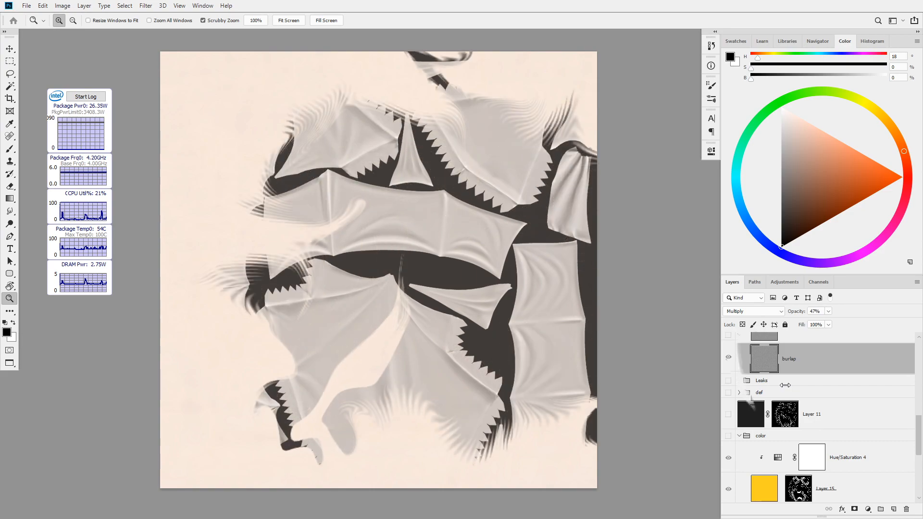
# Browse the published models on the Sketchfab profile and examine the finished tent scene from several sides and from below
pyautogui.scroll(2, 731, 433)
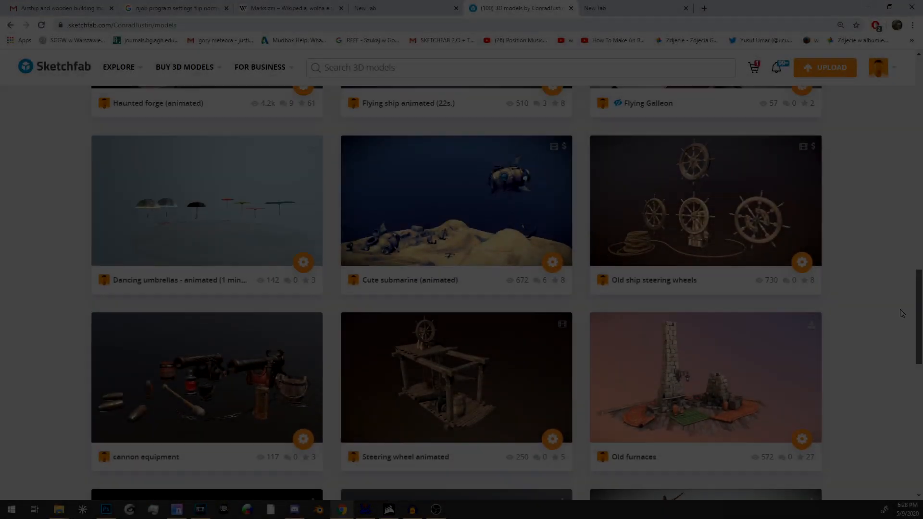
pyautogui.scroll(5, 896, 302)
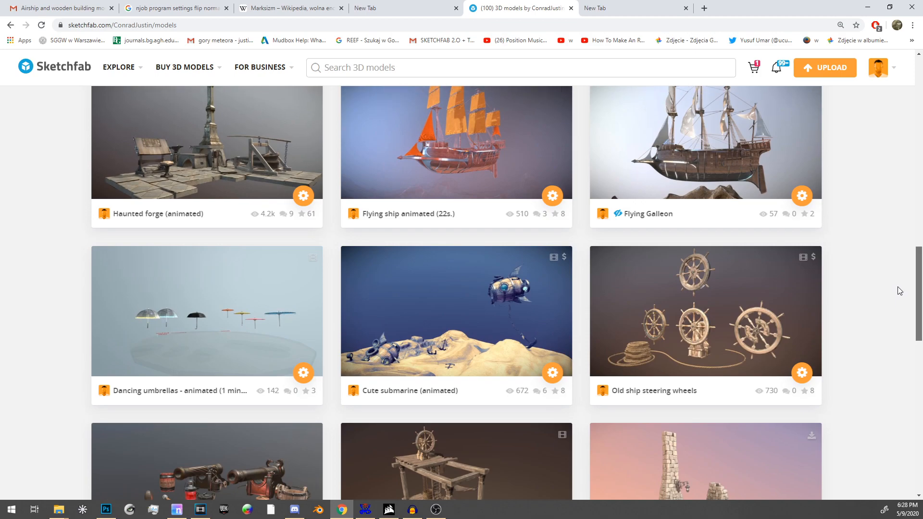
pyautogui.scroll(4, 899, 291)
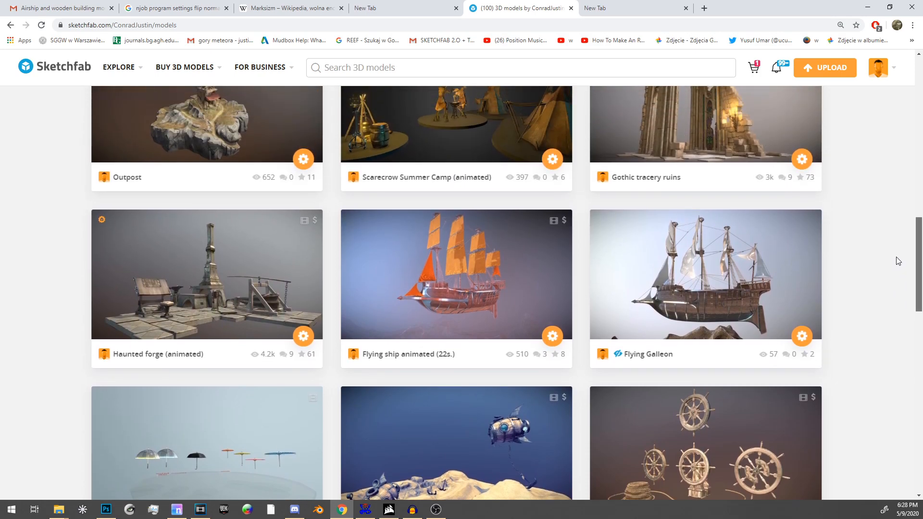
pyautogui.scroll(10, 885, 189)
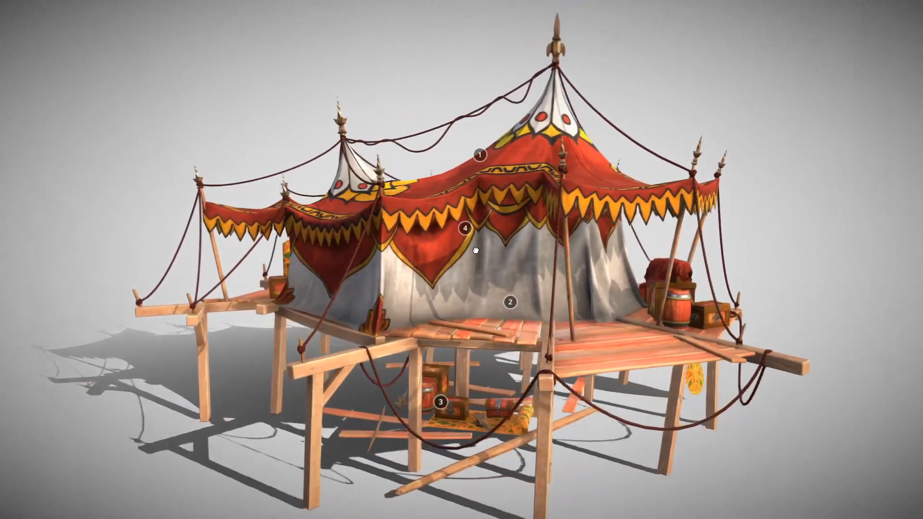
pyautogui.moveTo(475, 250); pyautogui.dragTo(535, 245)
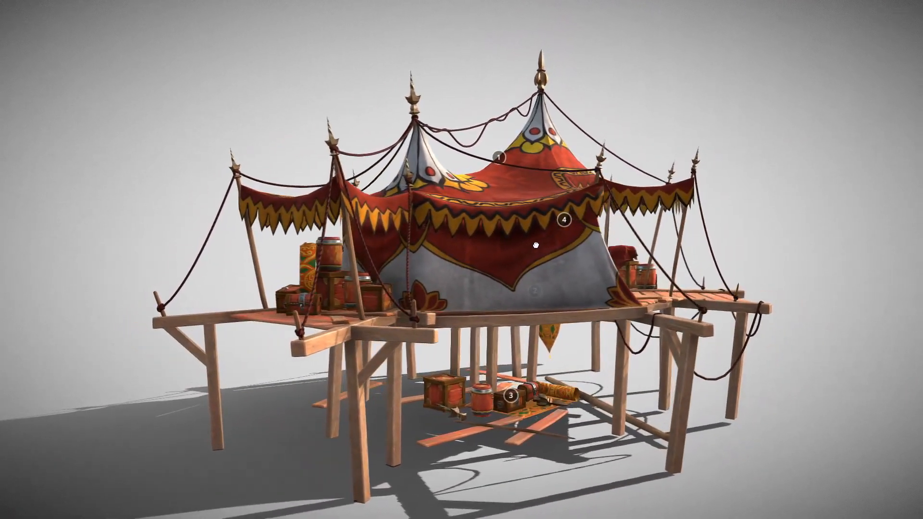
pyautogui.moveTo(659, 200)
pyautogui.mouseDown()
pyautogui.moveTo(658, 274)
pyautogui.moveTo(642, 303)
pyautogui.moveTo(551, 237)
pyautogui.moveTo(655, 157)
pyautogui.moveTo(618, 169)
pyautogui.moveTo(692, 190)
pyautogui.mouseUp()
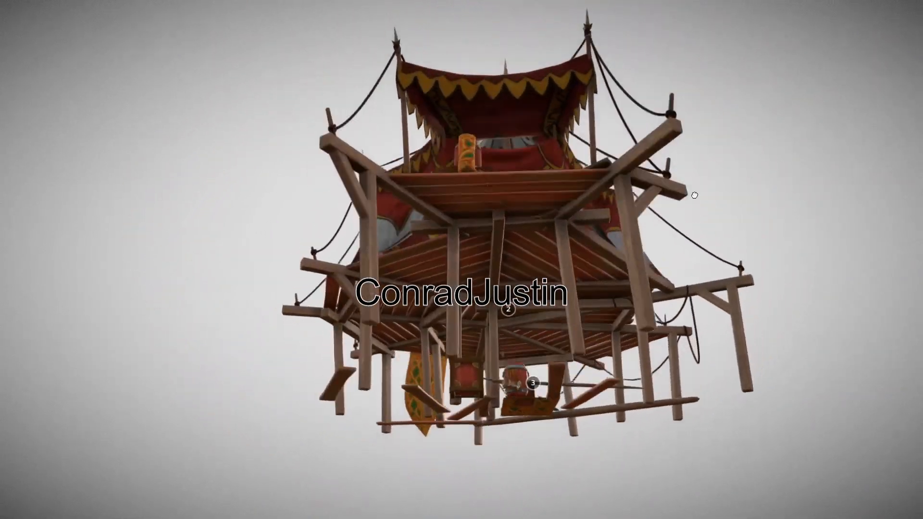